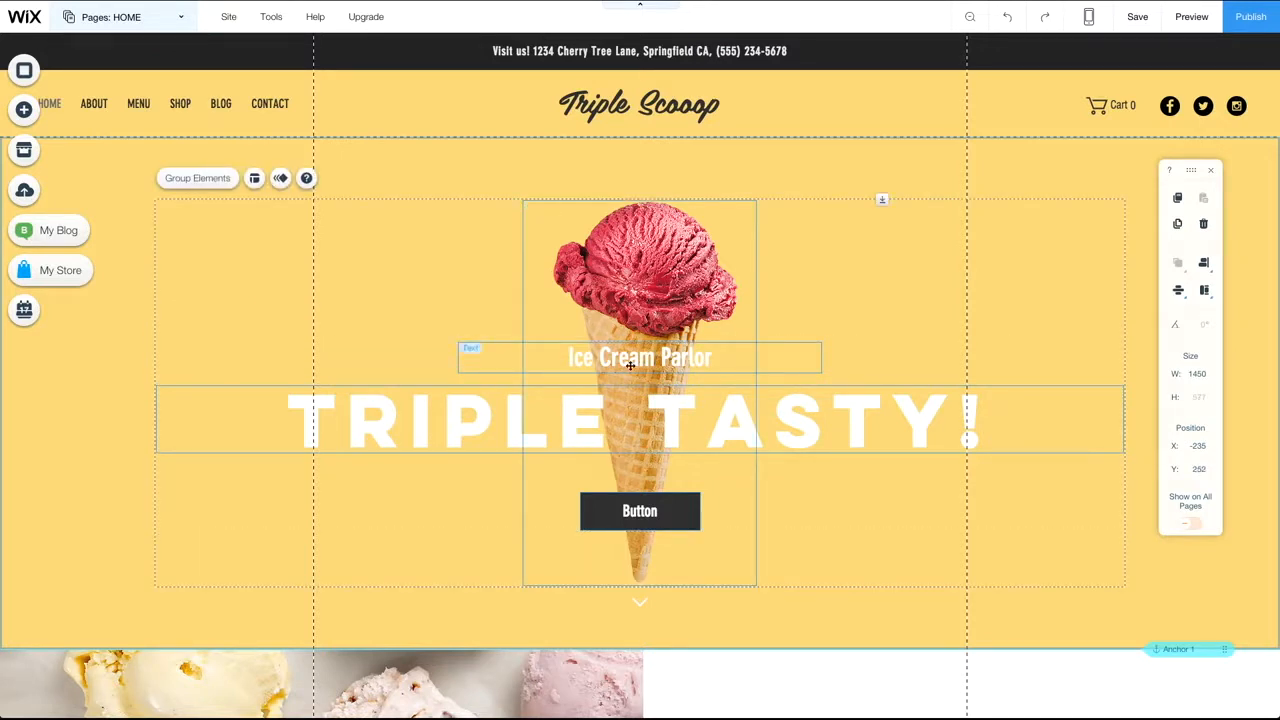
- Group the hero's cone, titles and button, nudge the group, and open the cone's context menu
left_click(198, 183)
mouse_move(634, 287)
left_mouse_down()
mouse_move(460, 261)
mouse_move(540, 299)
mouse_move(695, 259)
mouse_move(709, 278)
mouse_move(623, 276)
mouse_move(643, 272)
left_mouse_up()
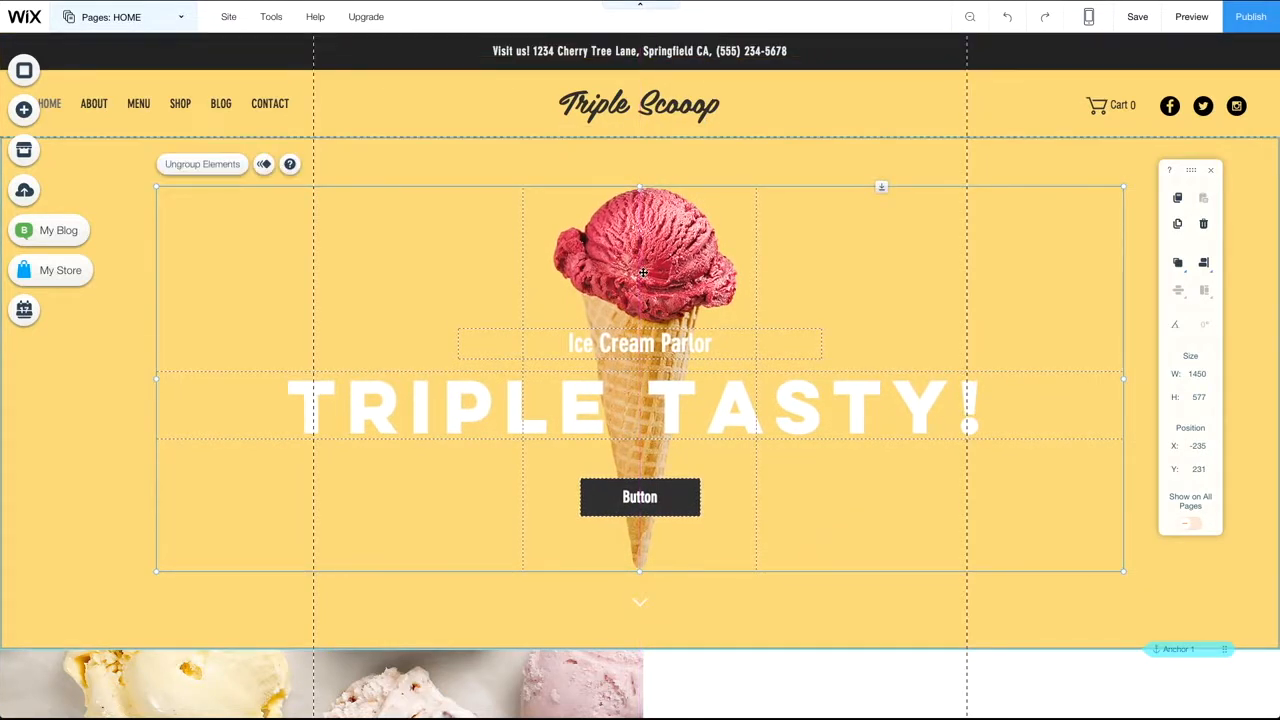
right_click(612, 247)
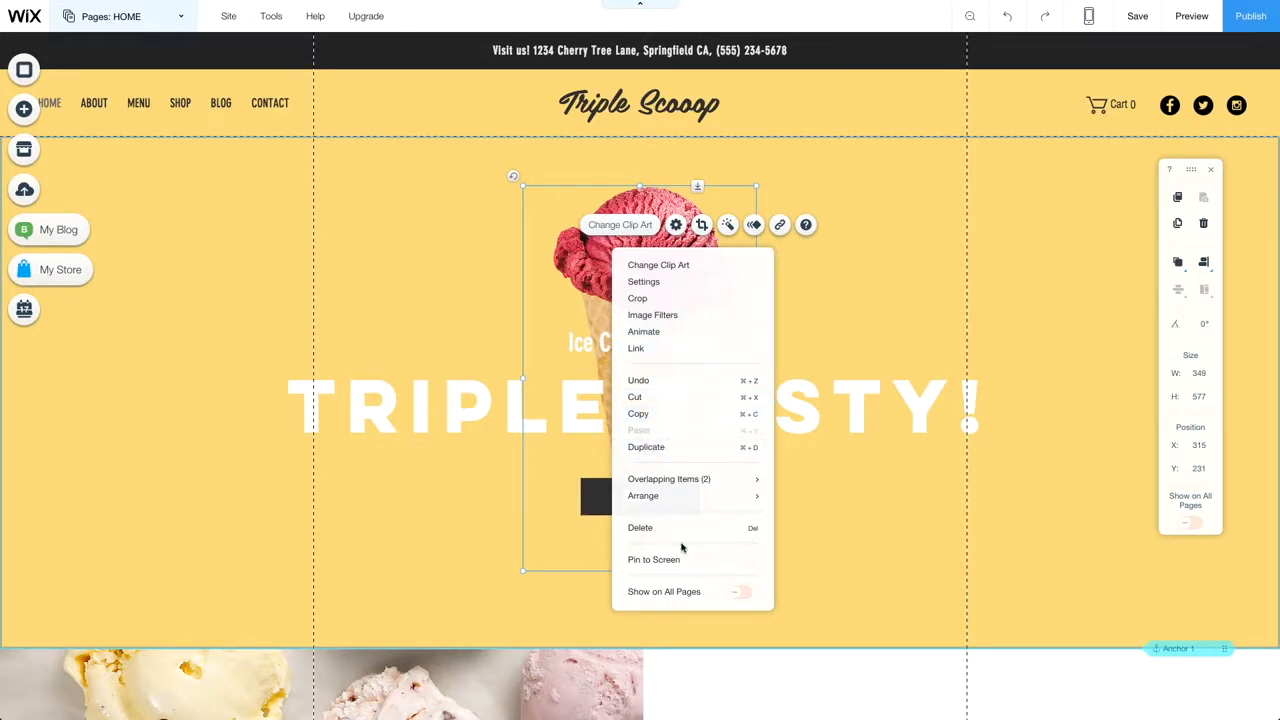
- Toggle the cone's Show on All Pages on and off, then paste, move and delete a copy
left_click(740, 593)
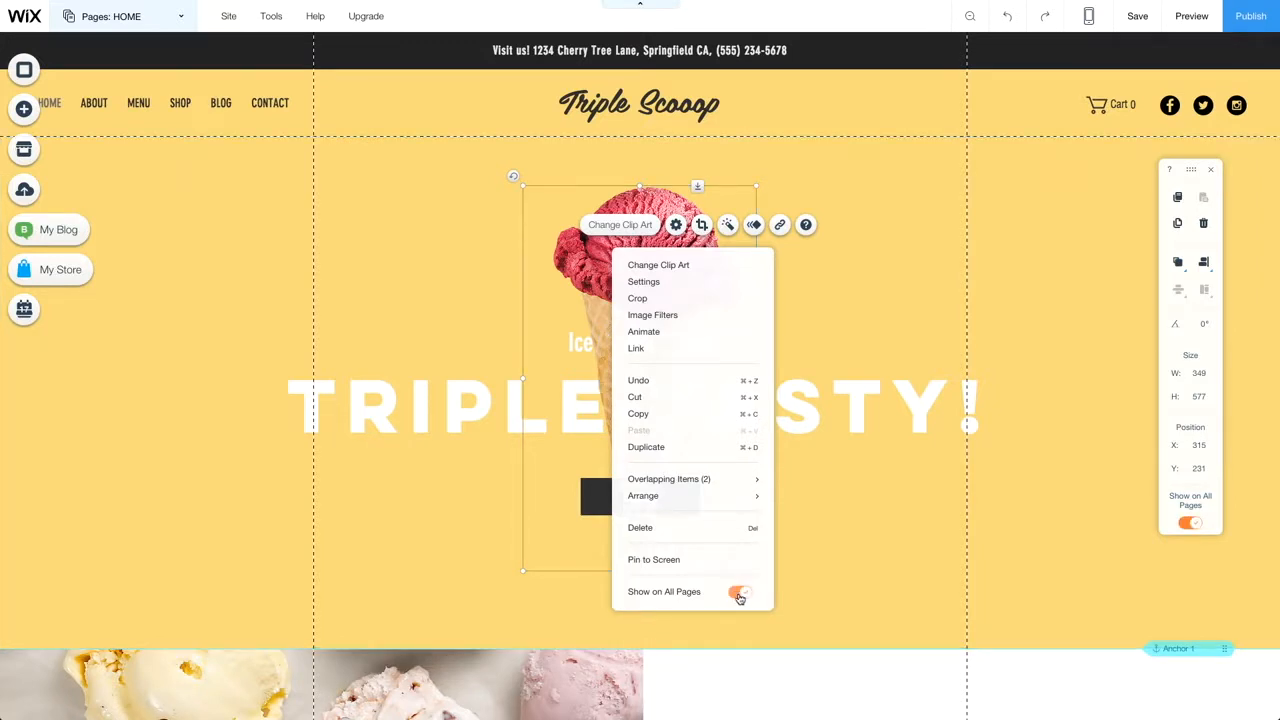
left_click(738, 594)
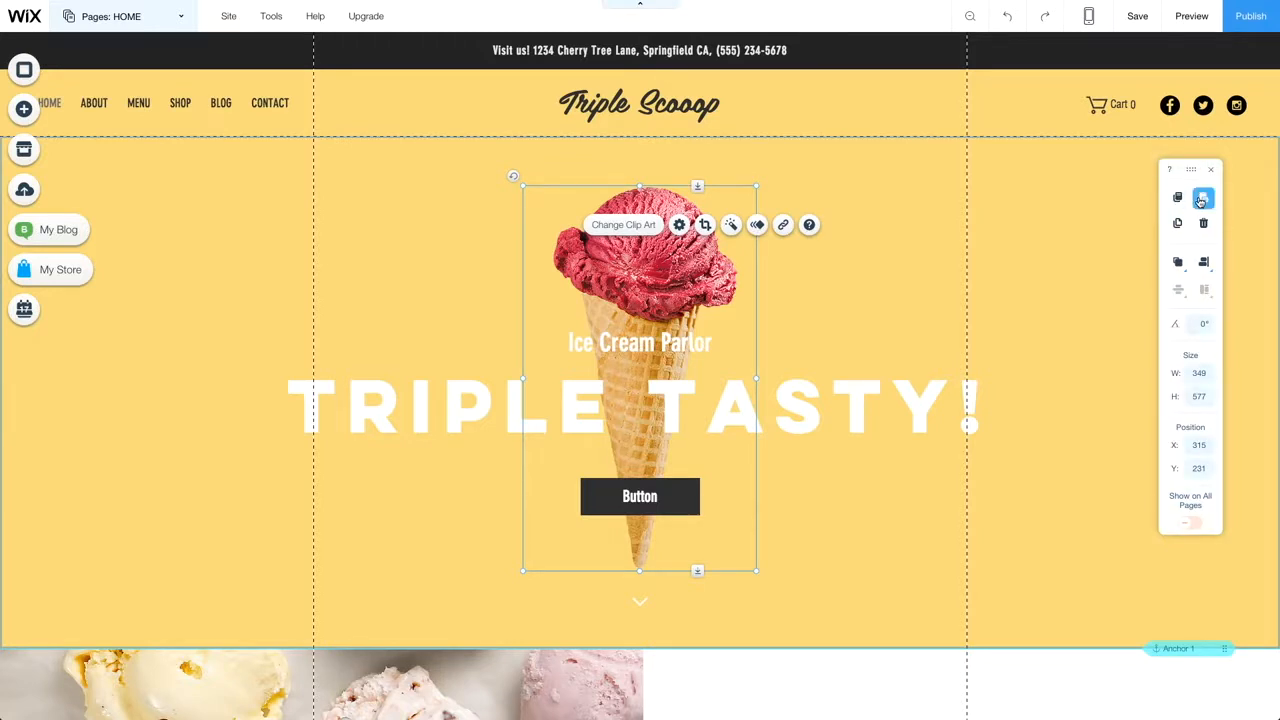
left_click(1201, 200)
left_click_drag(650, 300, 819, 282)
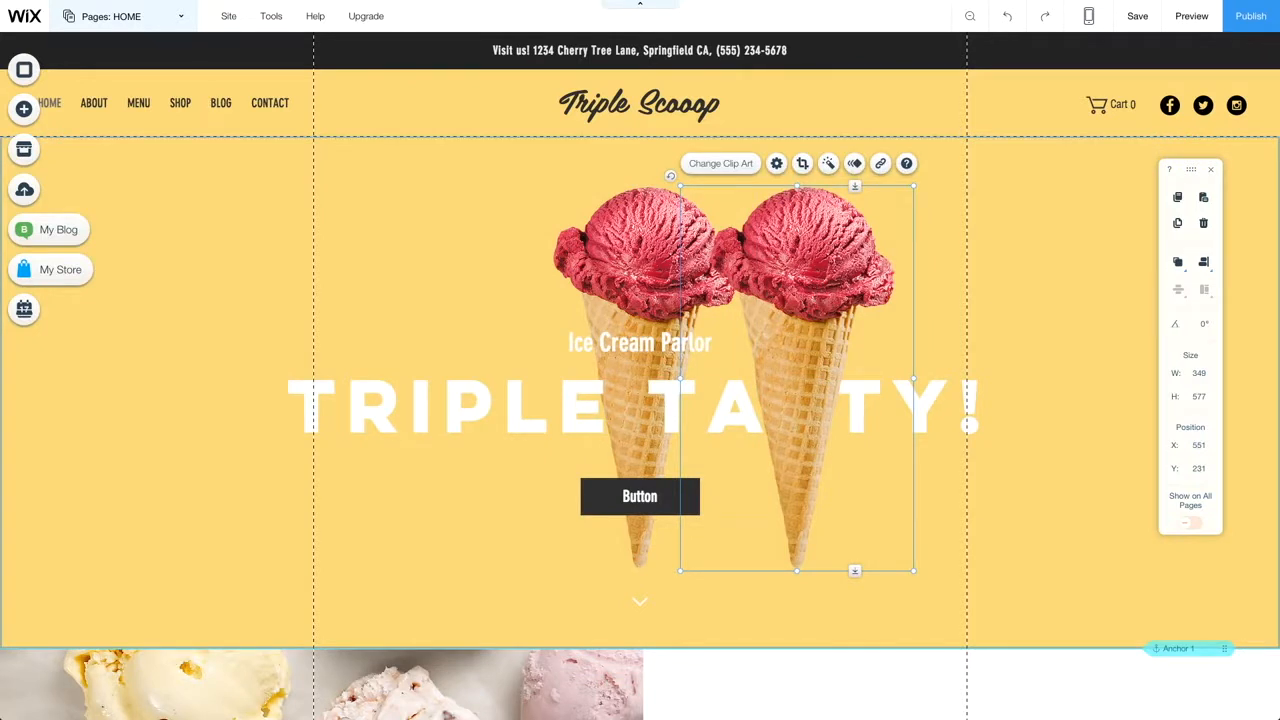
key("Delete")
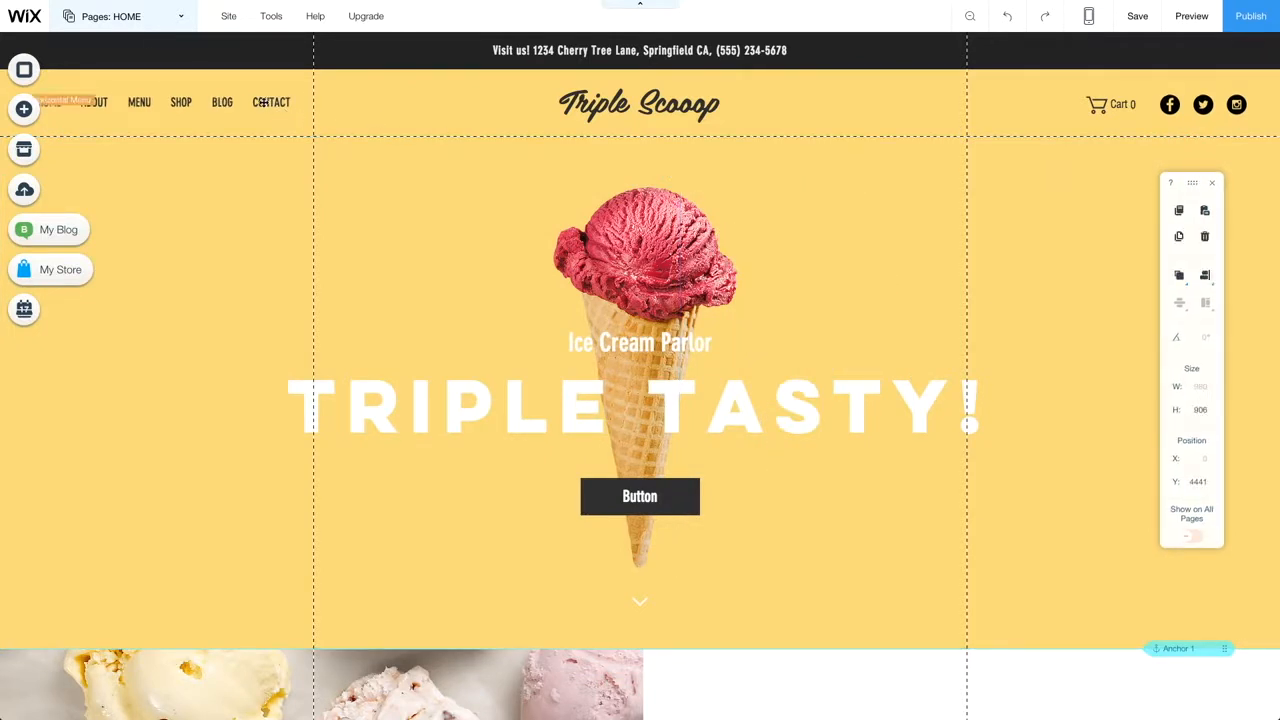
left_click(258, 103)
right_click(258, 103)
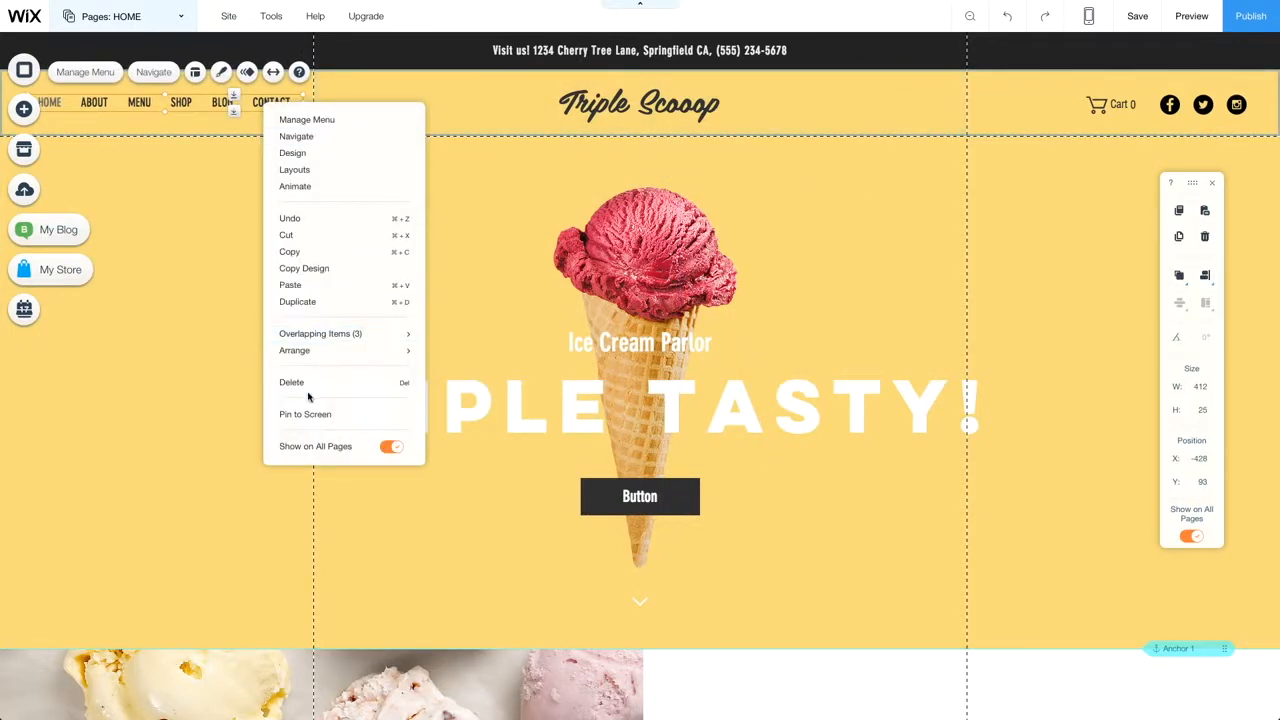
left_click(331, 415)
left_click(372, 222)
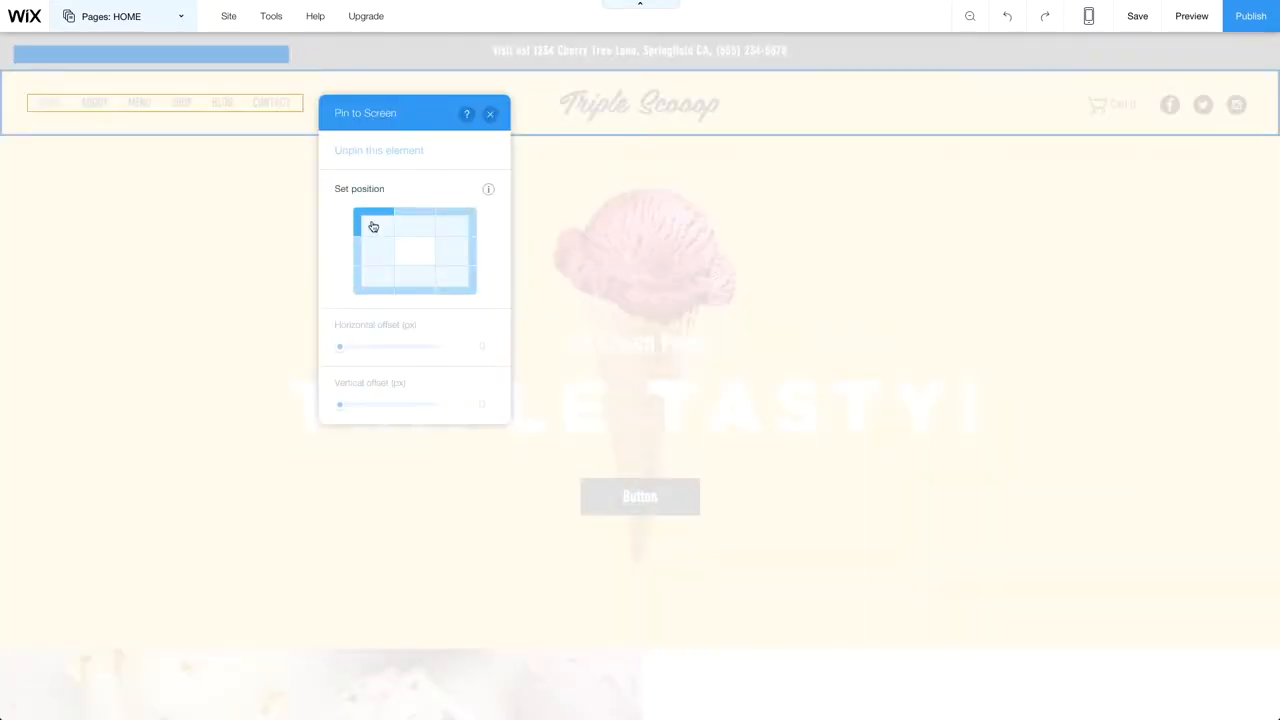
left_click_drag(345, 347, 356, 348)
left_click_drag(351, 403, 369, 405)
left_click(490, 115)
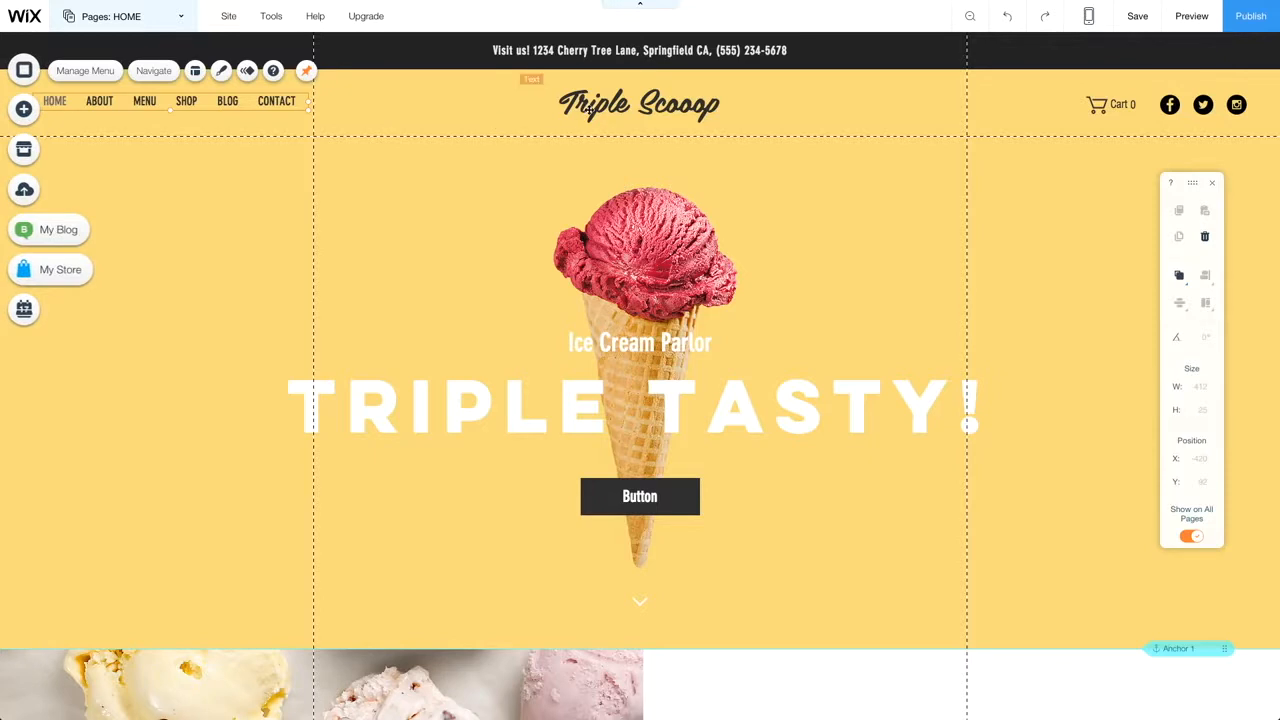
left_click(1165, 107)
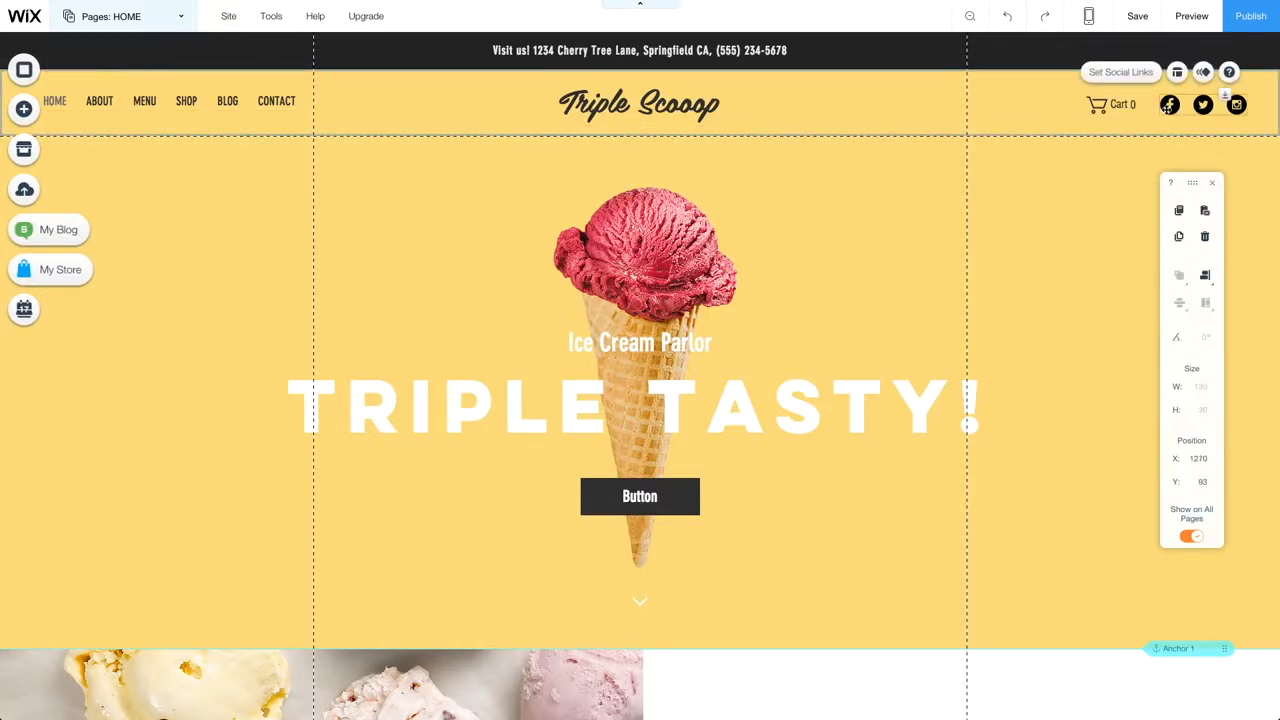
left_click(281, 107)
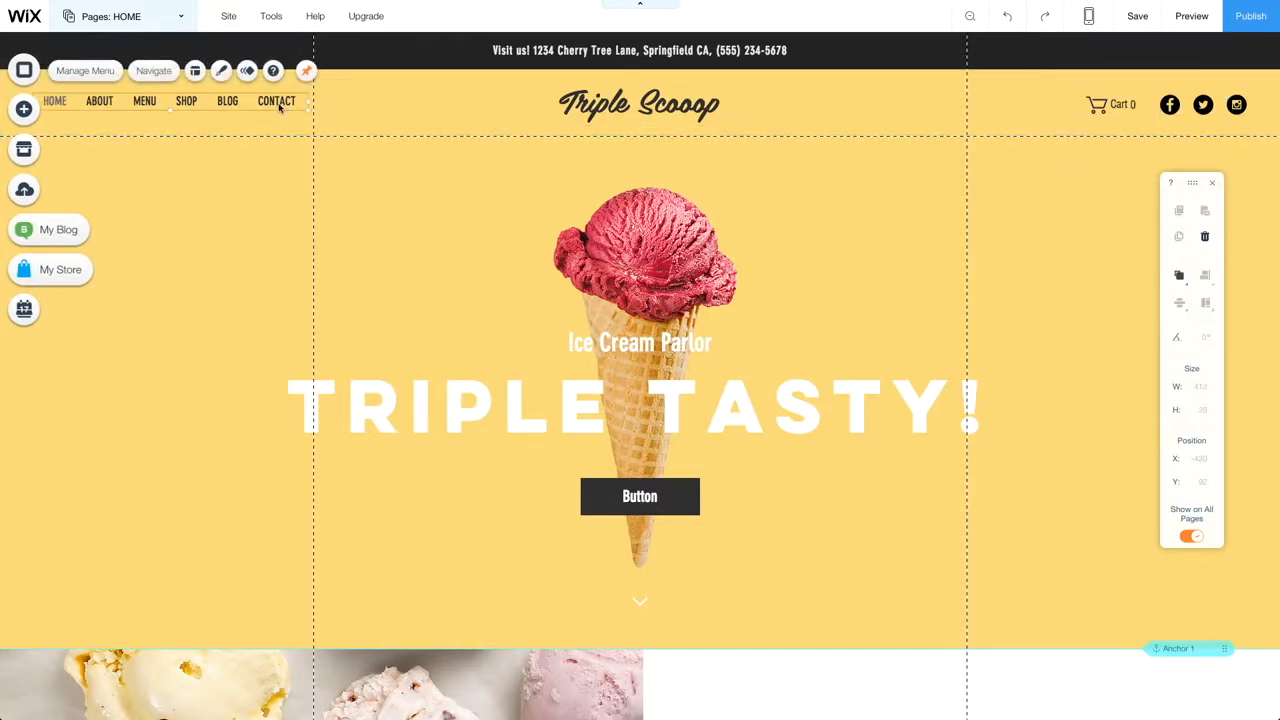
left_click(307, 73)
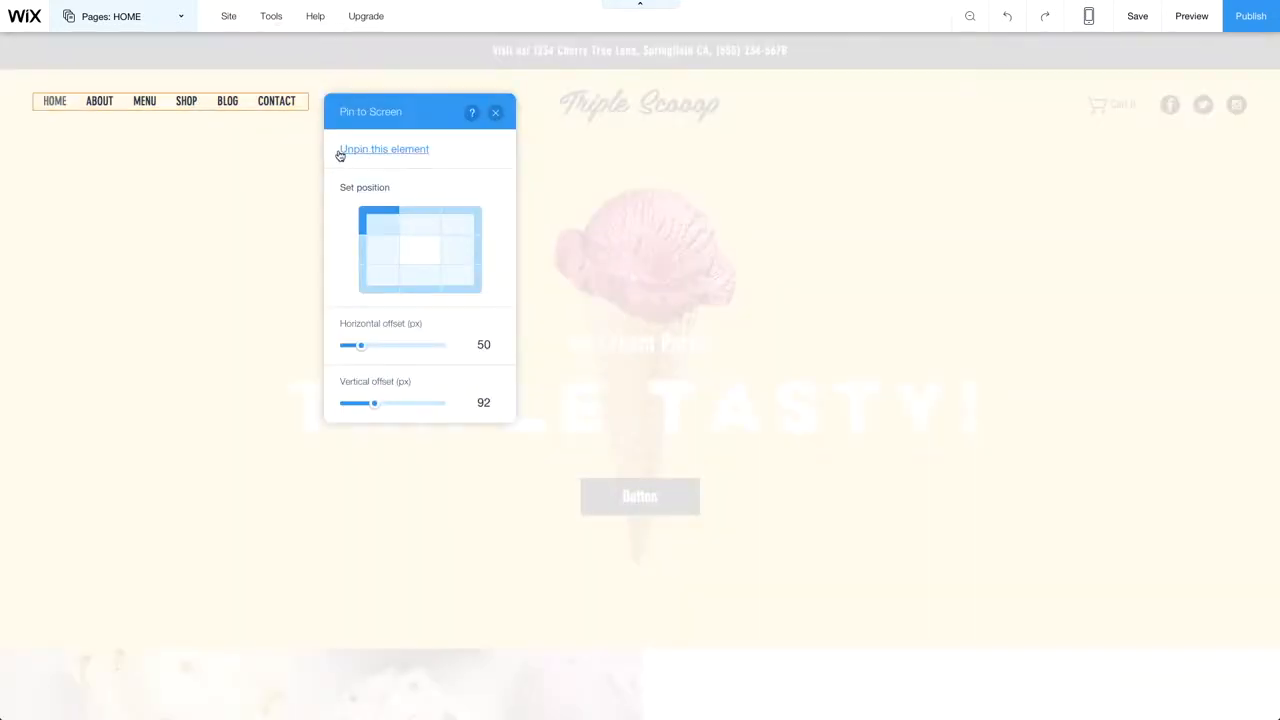
left_click(391, 151)
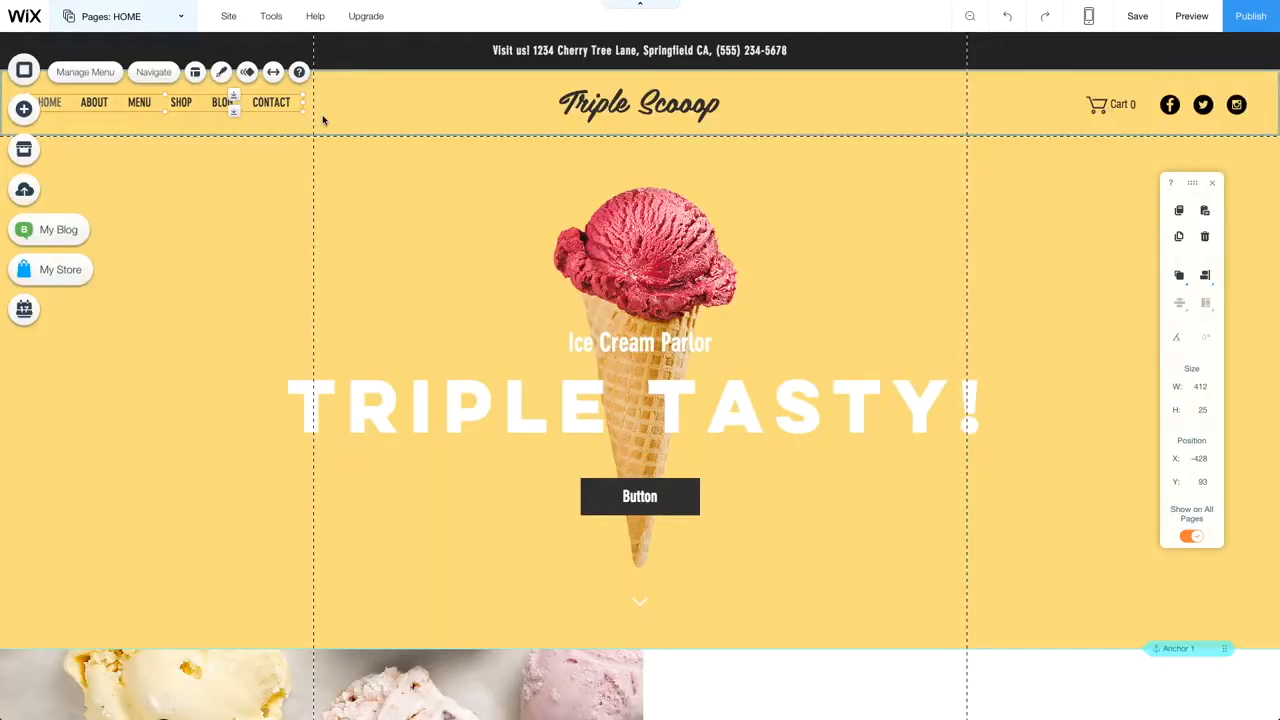
left_click(323, 117)
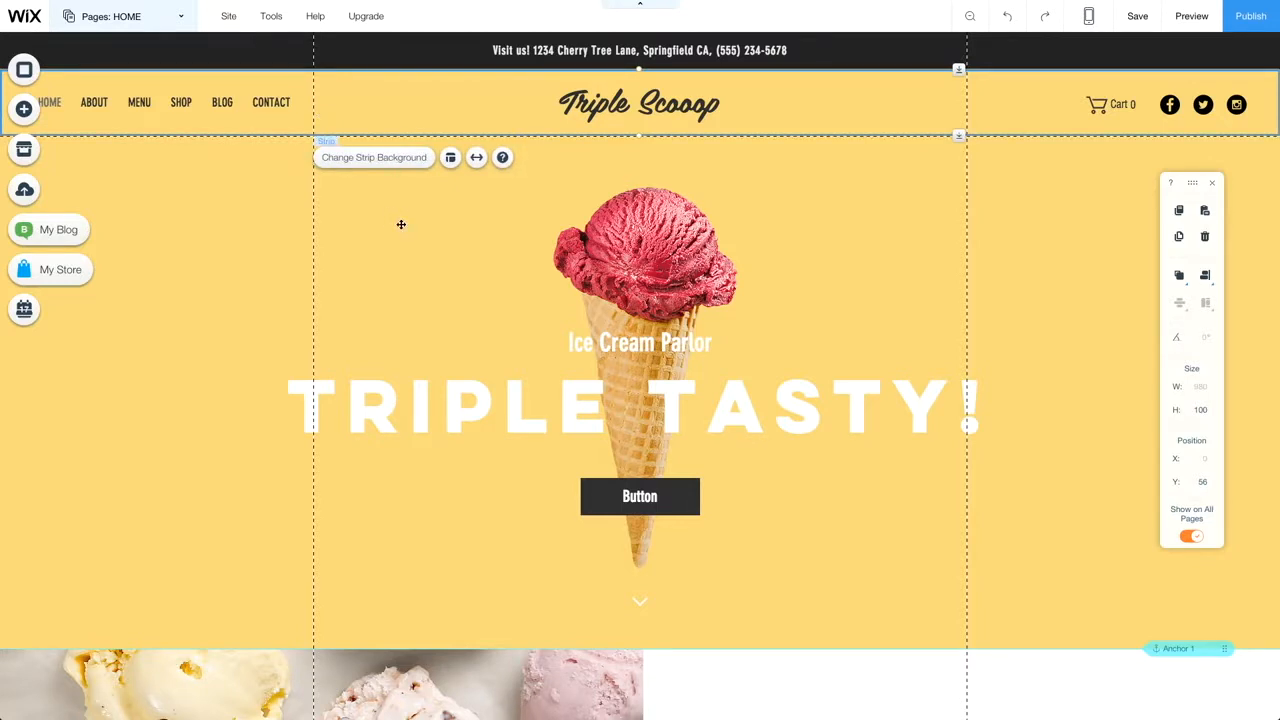
- Scroll to the Dairy Free section and select its strip, ENJOY text and DAIRY FREE heading
scroll(400, 222, "down", 8)
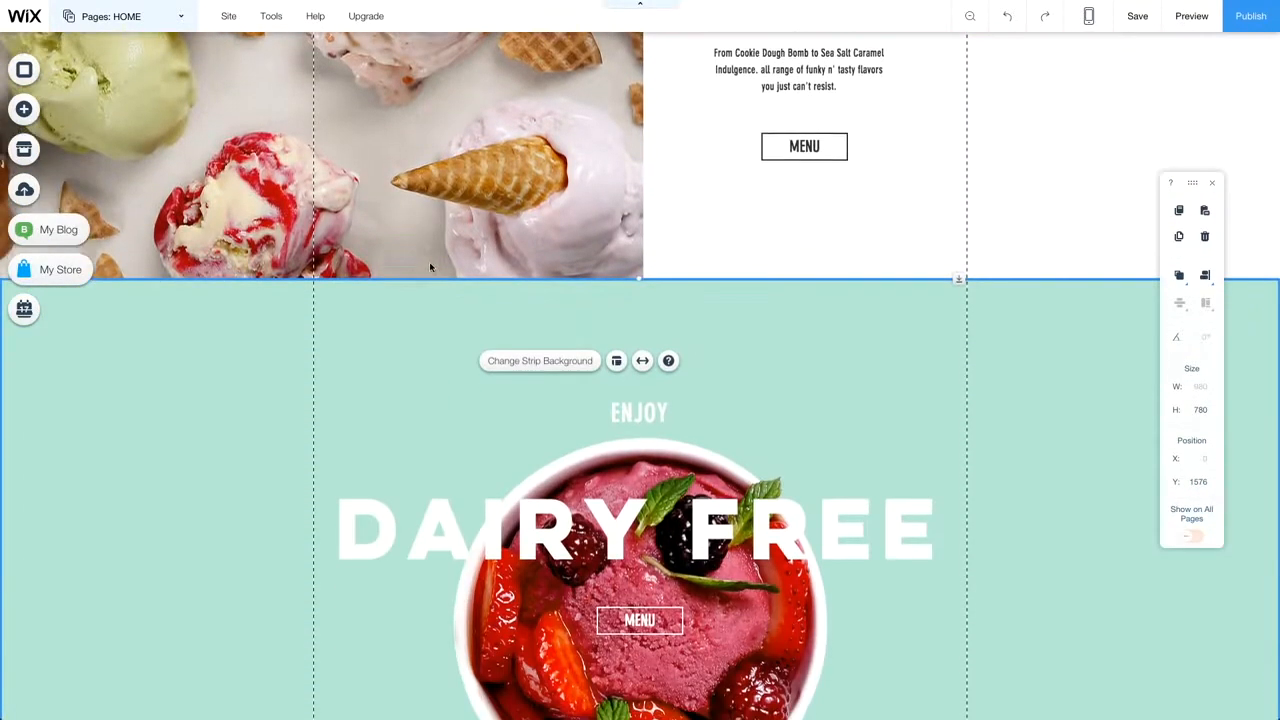
scroll(430, 267, "down", 1)
left_click(425, 274)
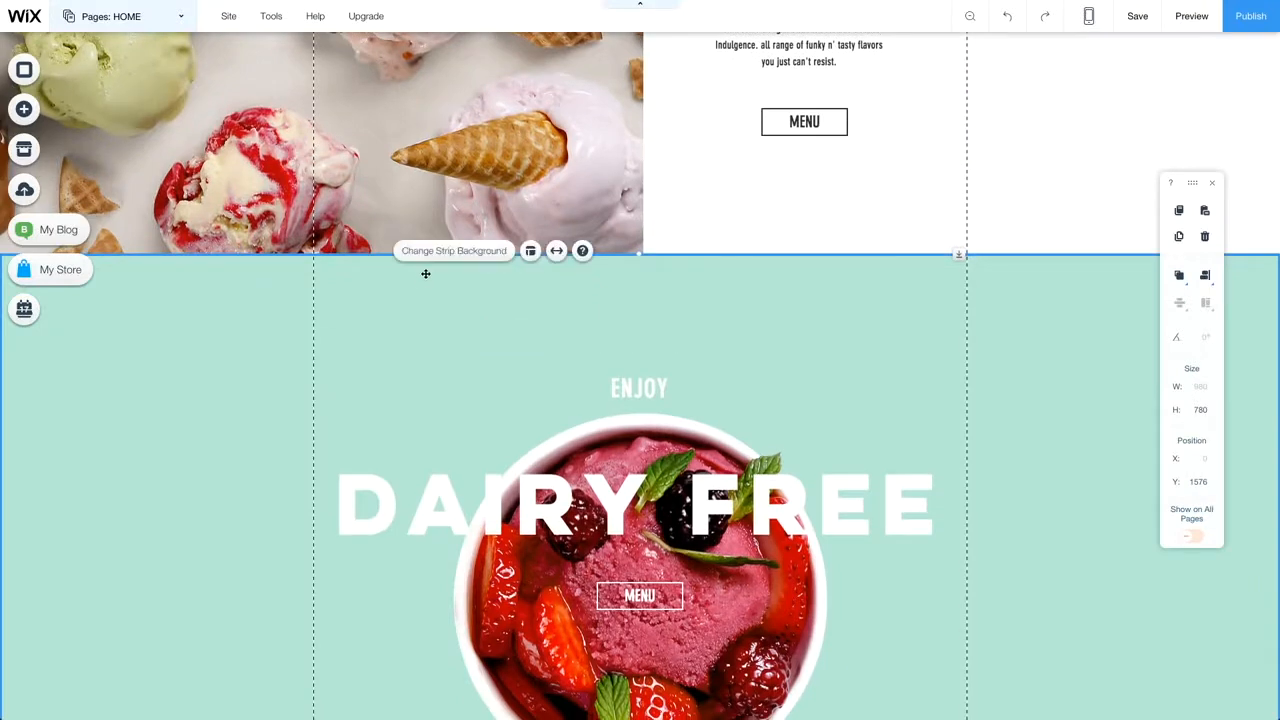
scroll(421, 281, "down", 1)
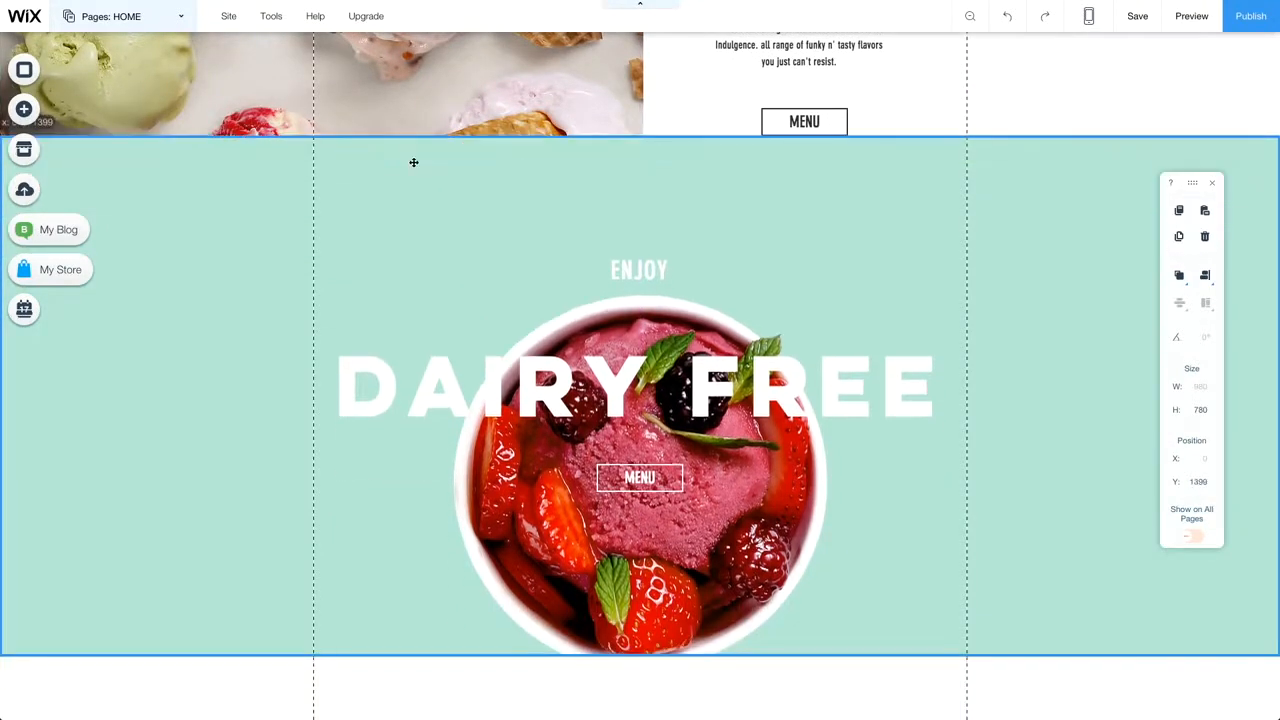
left_click(633, 240)
left_click(340, 365)
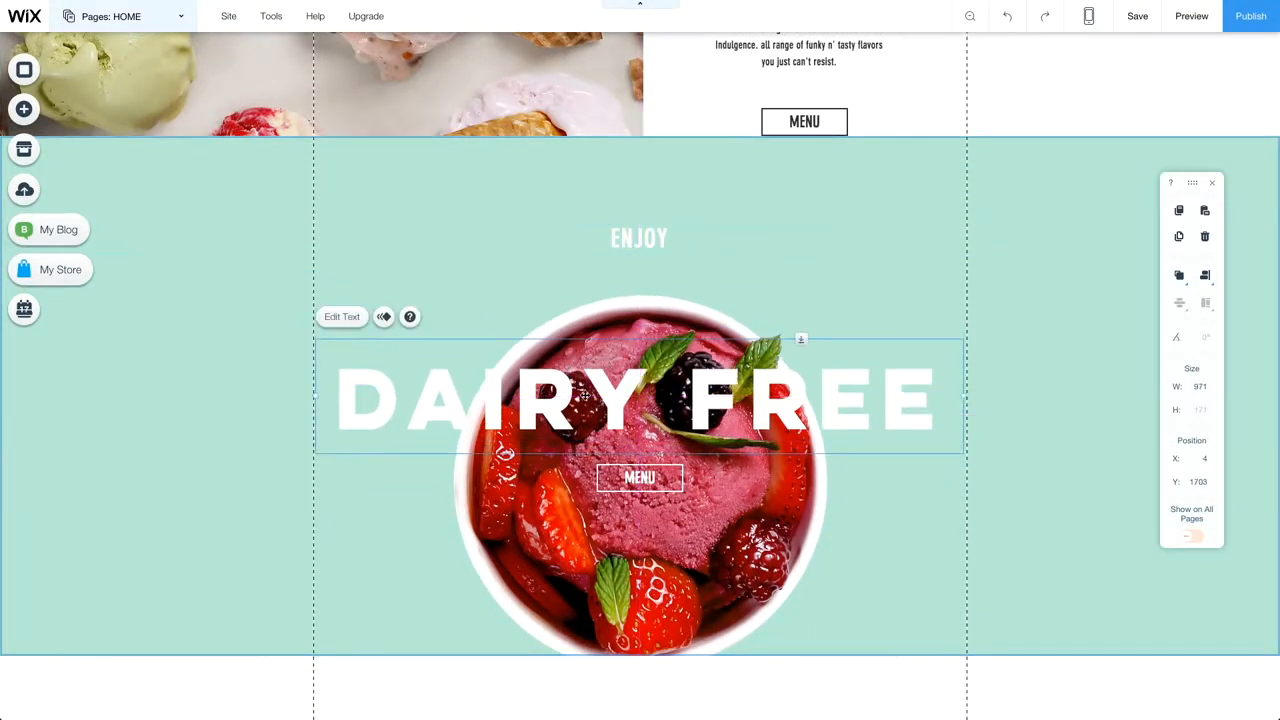
scroll(268, 265, "down", 1)
- Add a Bon Appétit strip below the Dairy Free section
left_click(24, 109)
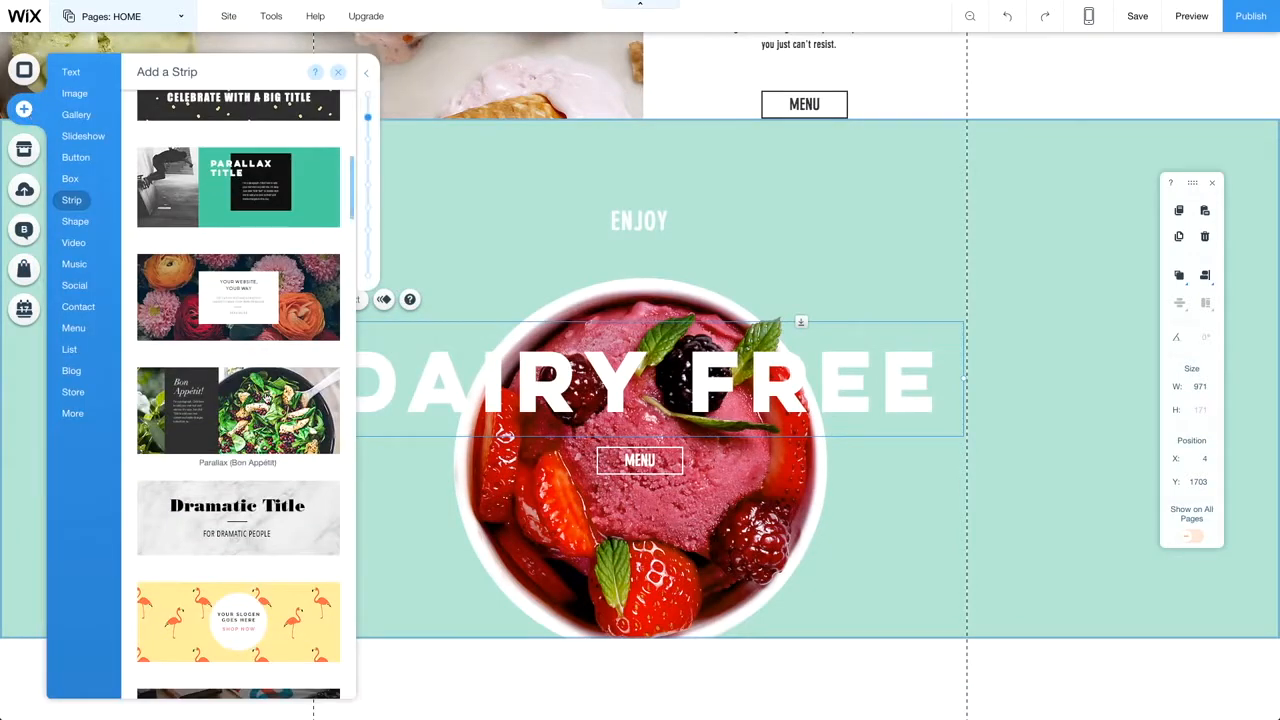
left_click_drag(500, 505, 551, 685)
scroll(576, 515, "down", 3)
- Reorder the new strip's text column right and back, and stretch the Parallax Title strip to 848 px
left_click(357, 186)
left_click(209, 319)
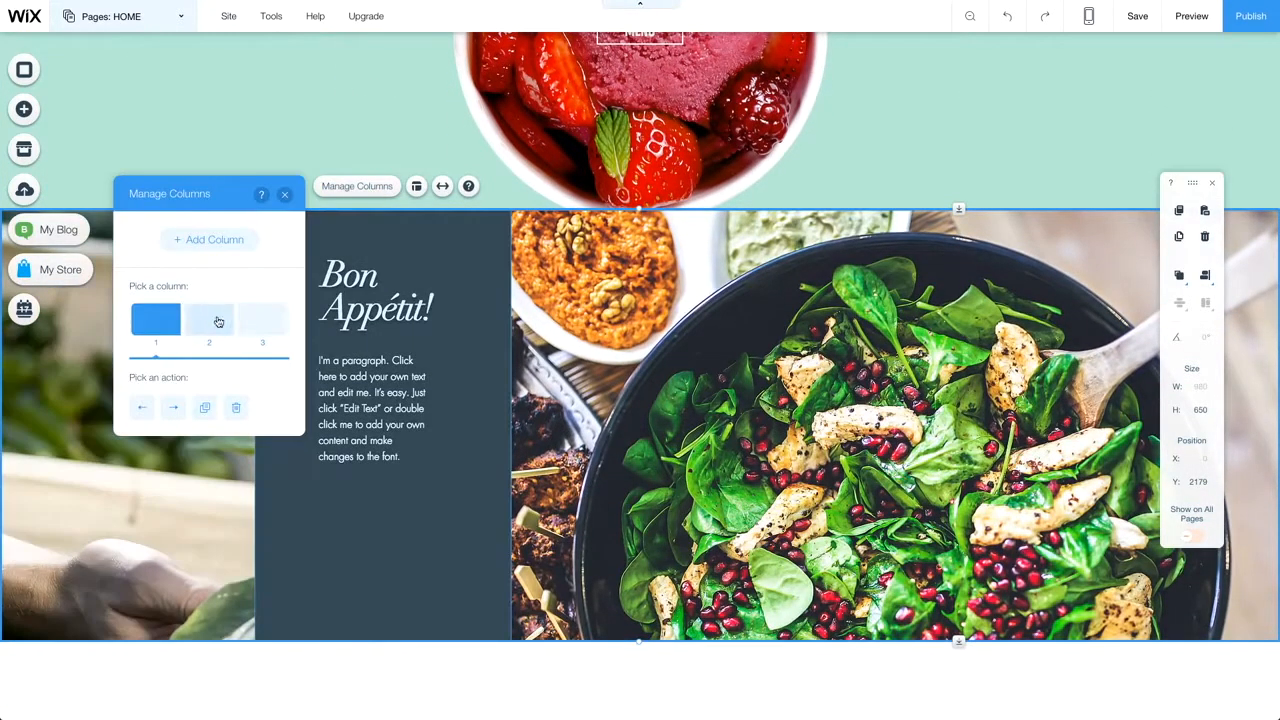
left_click(174, 408)
left_click(144, 408)
left_click(144, 408)
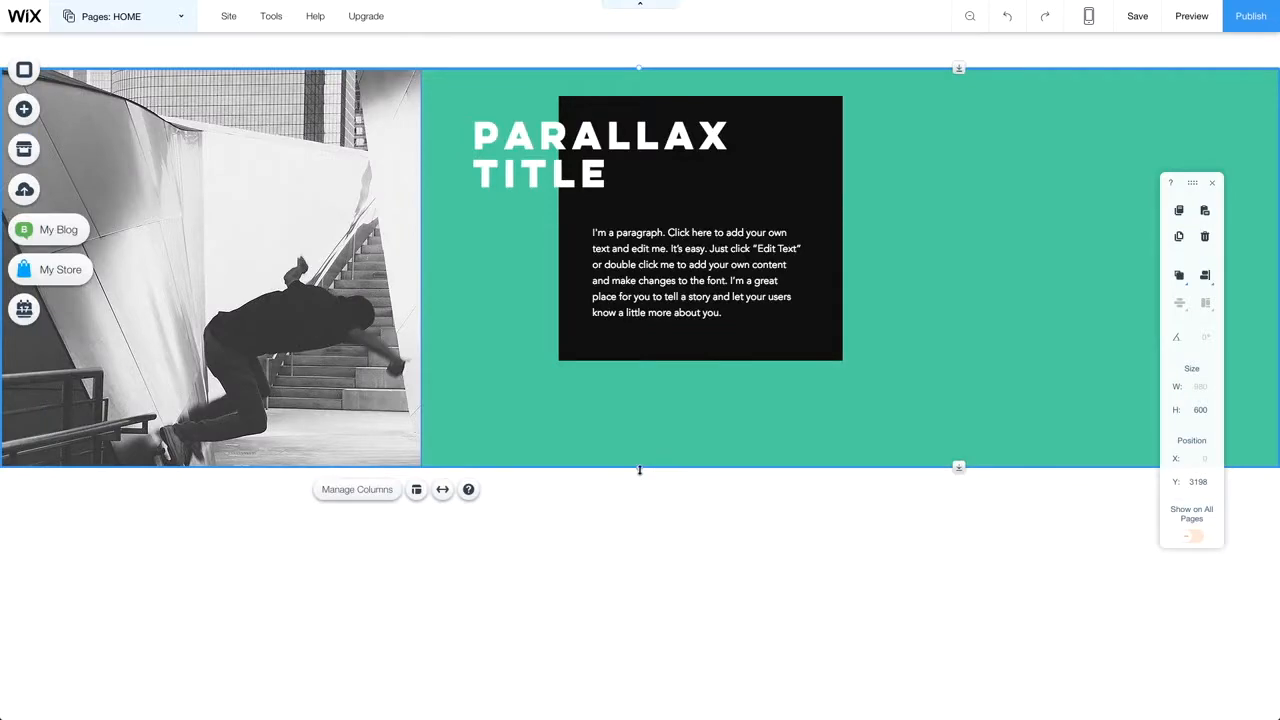
left_click_drag(639, 470, 636, 632)
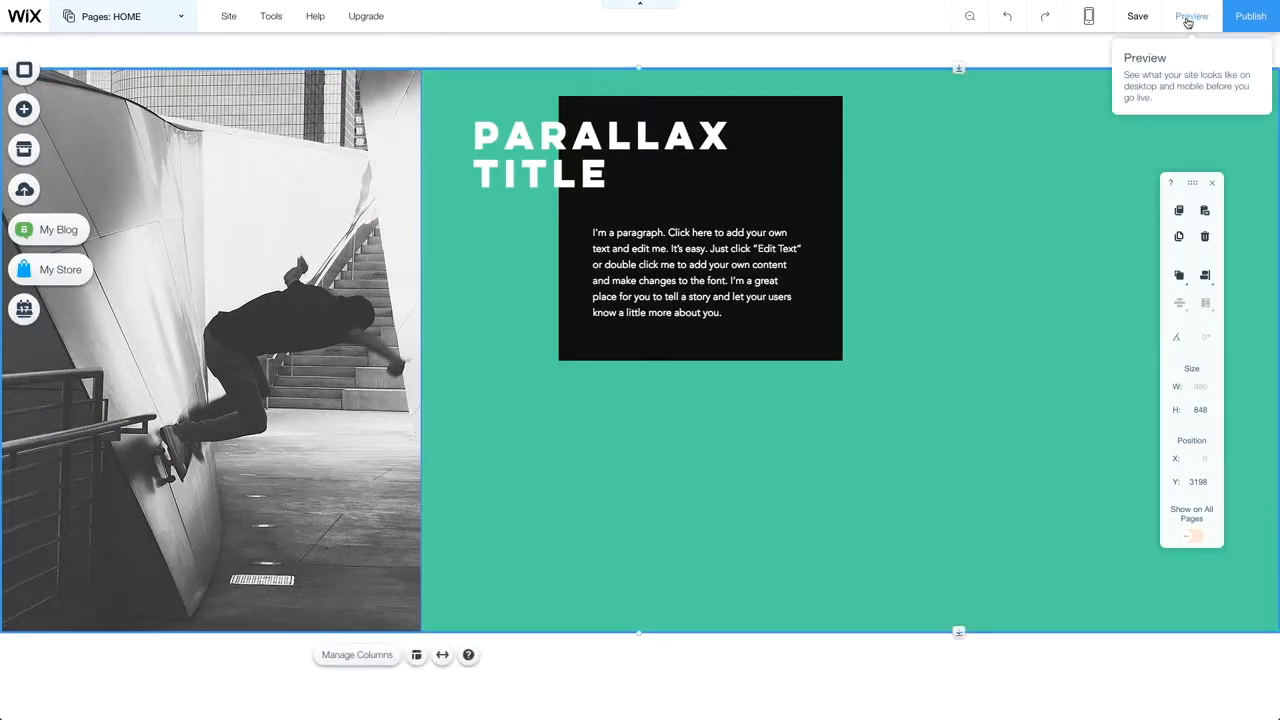
- Preview the Triple Scooop homepage and scroll down through it to the Instagram banner
left_click(1188, 18)
scroll(785, 217, "down", 10)
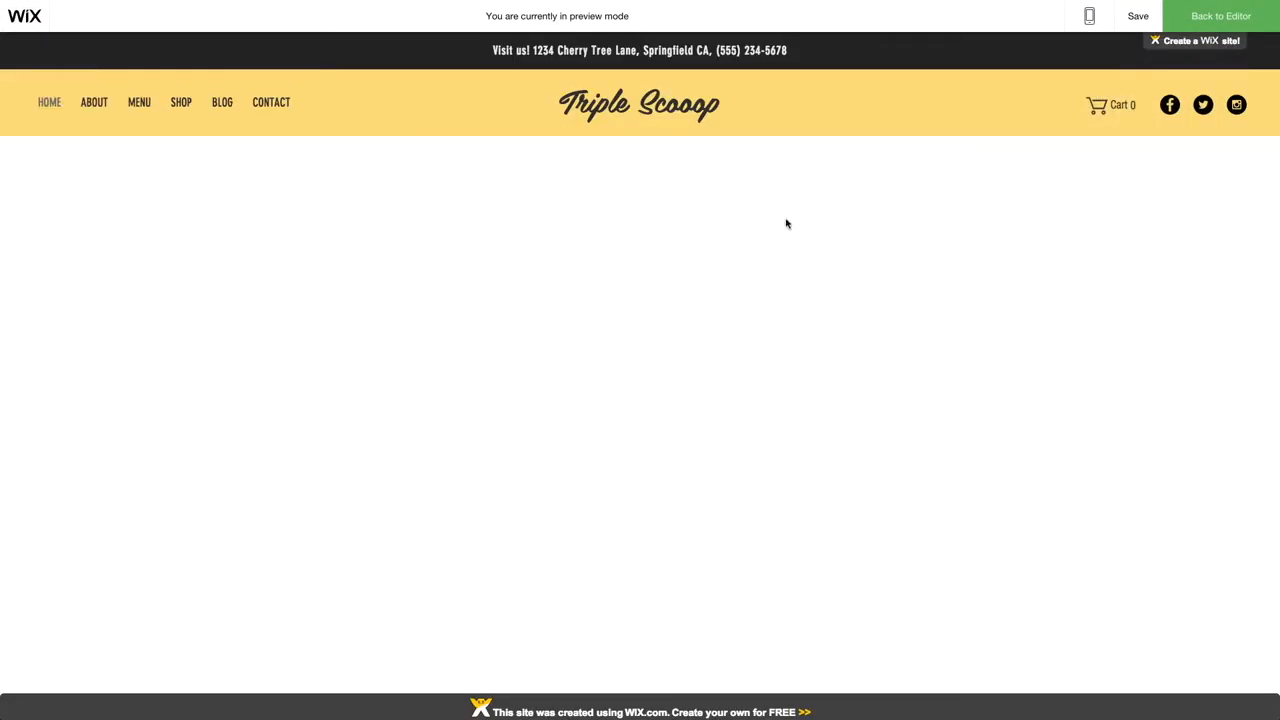
scroll(1114, 329, "down", 6)
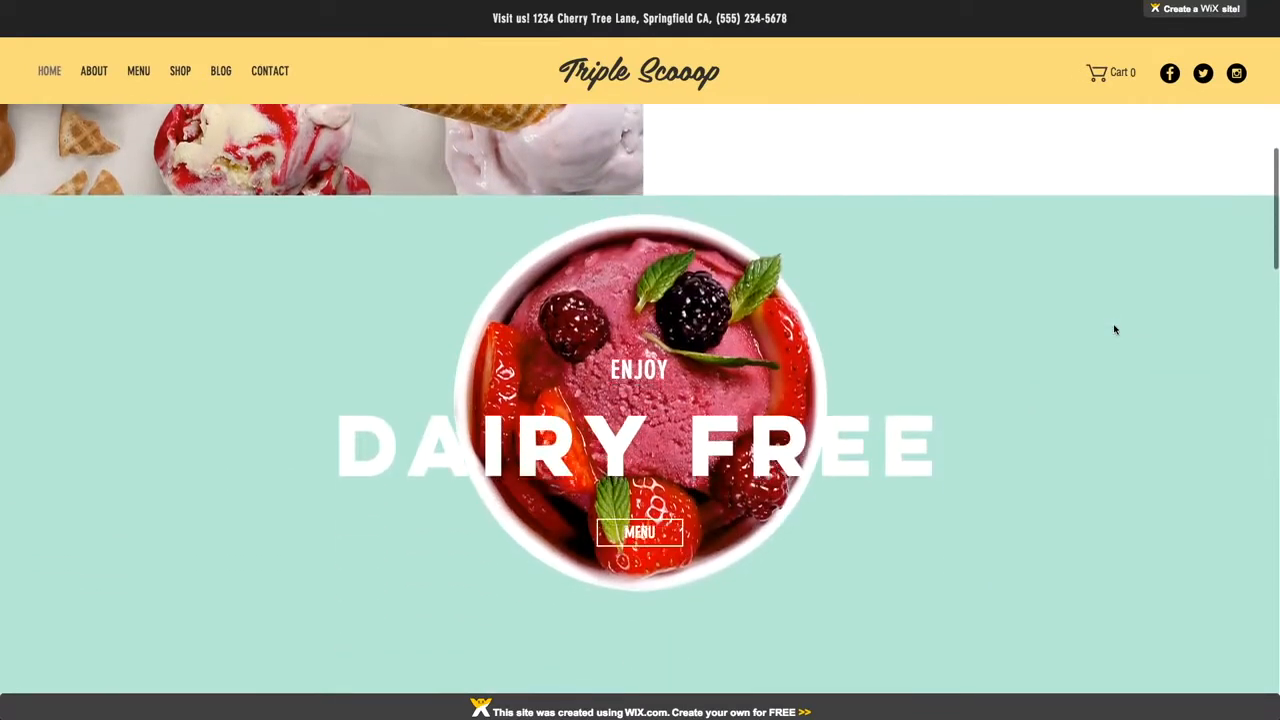
scroll(1114, 329, "down", 10)
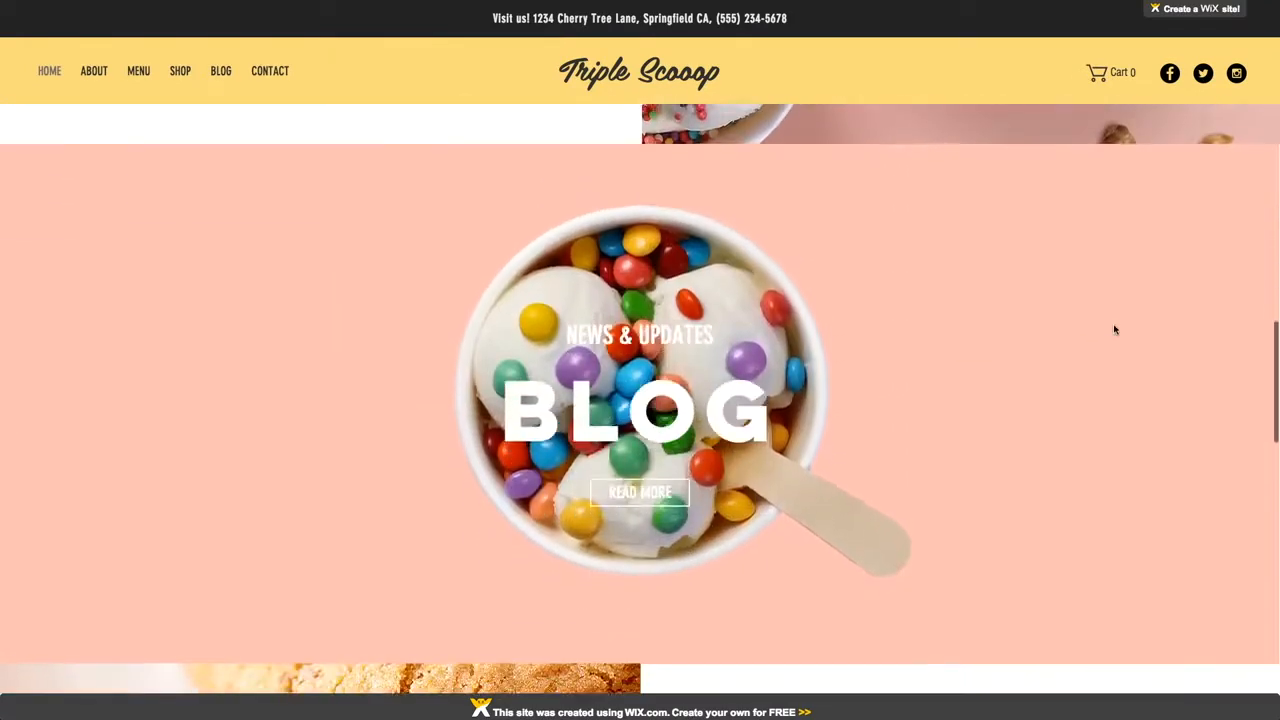
scroll(1114, 329, "down", 8)
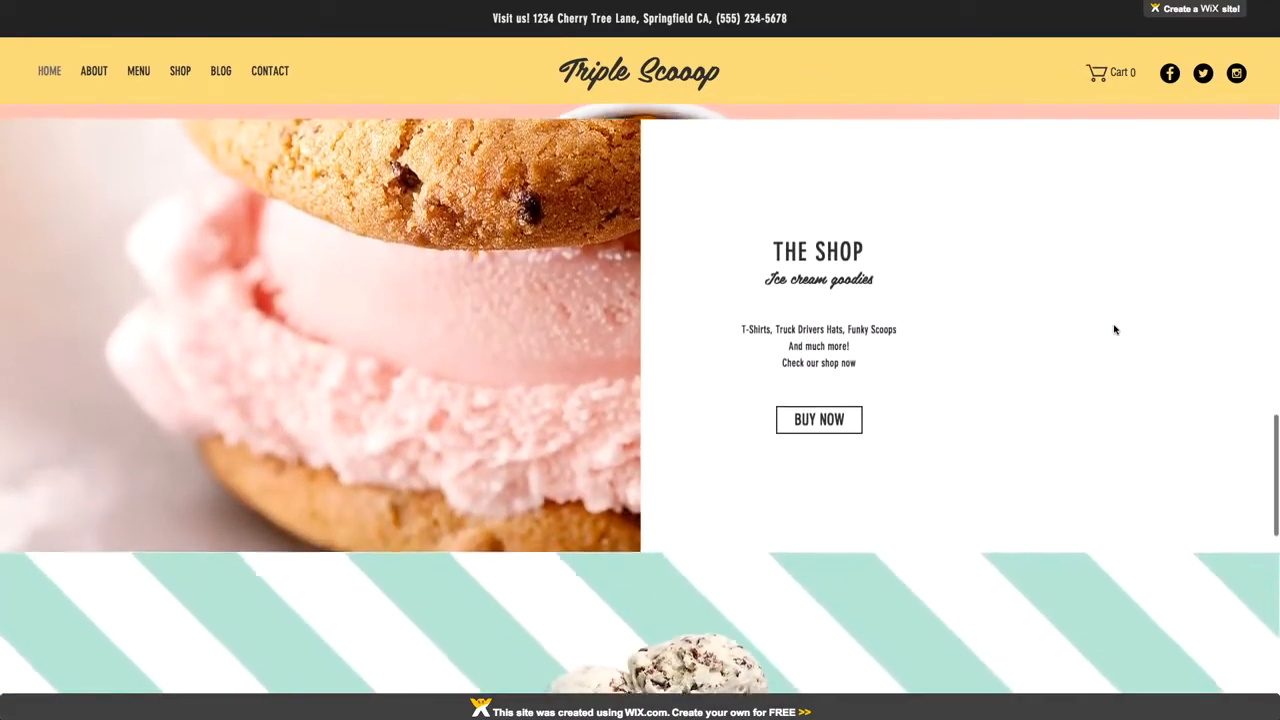
scroll(1114, 329, "down", 5)
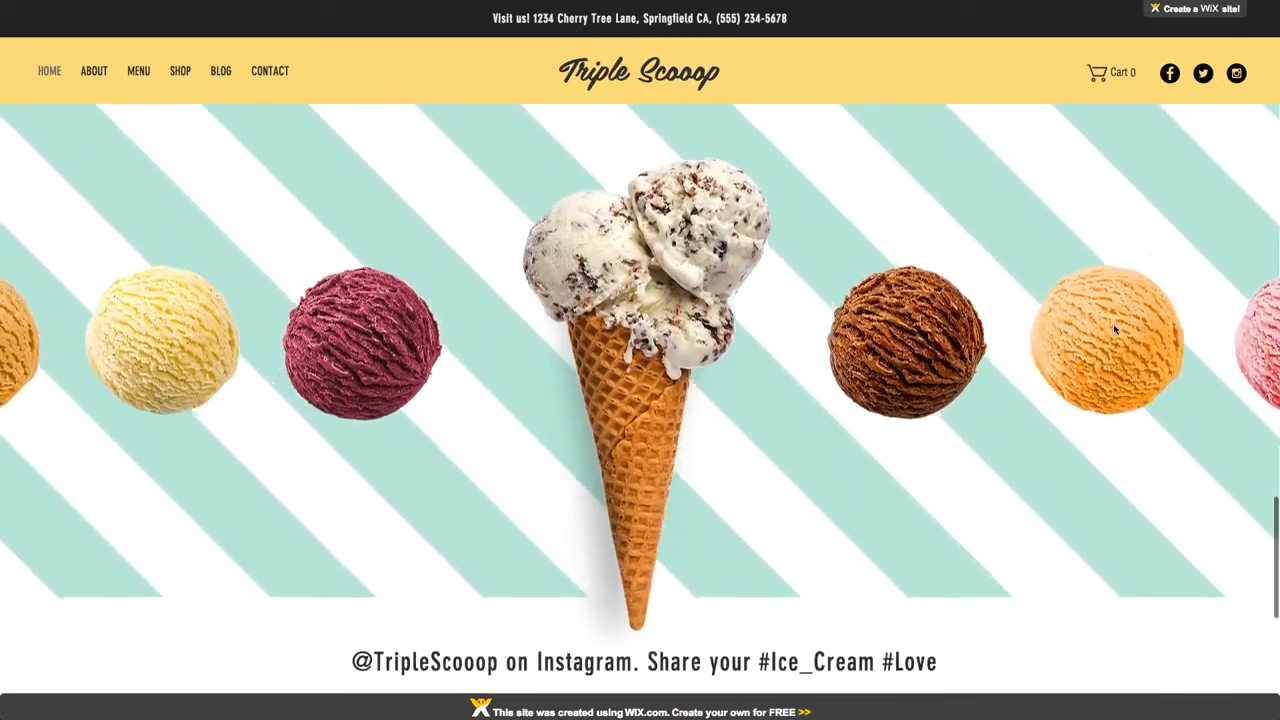
scroll(1114, 329, "down", 1)
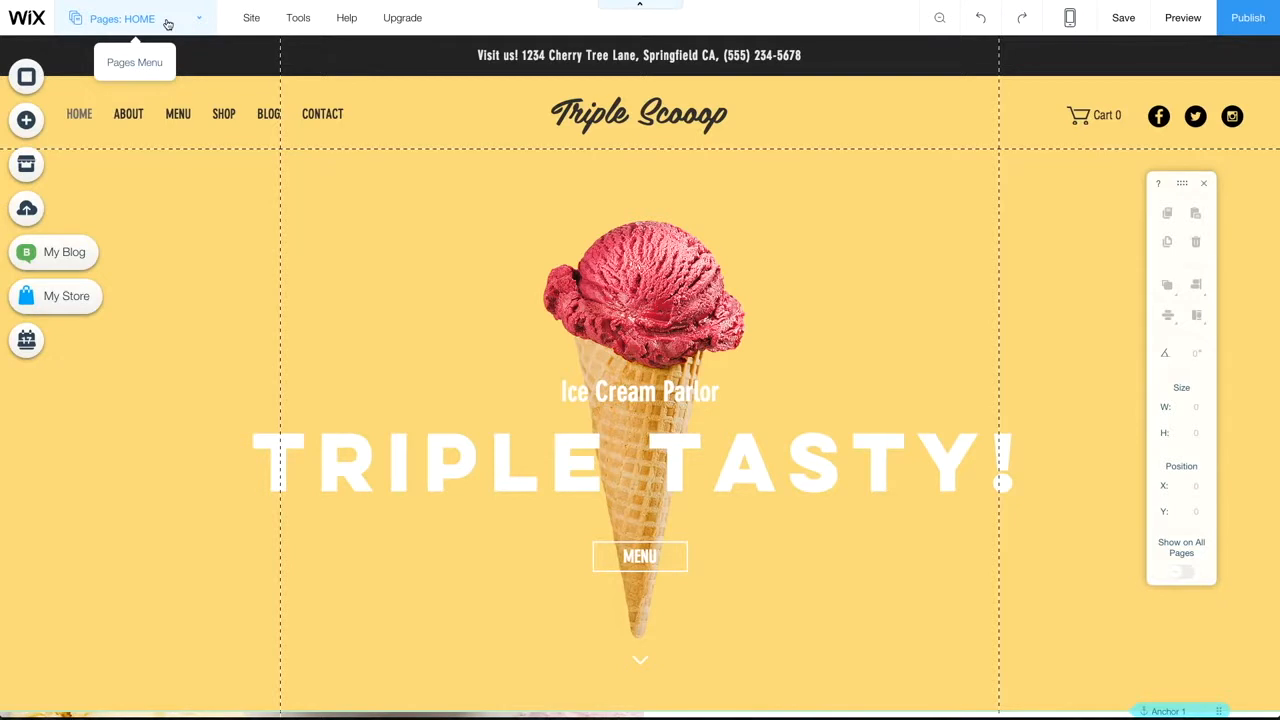
- Bring up the Site menu with its save, preview and publish actions
mouse_move(248, 22)
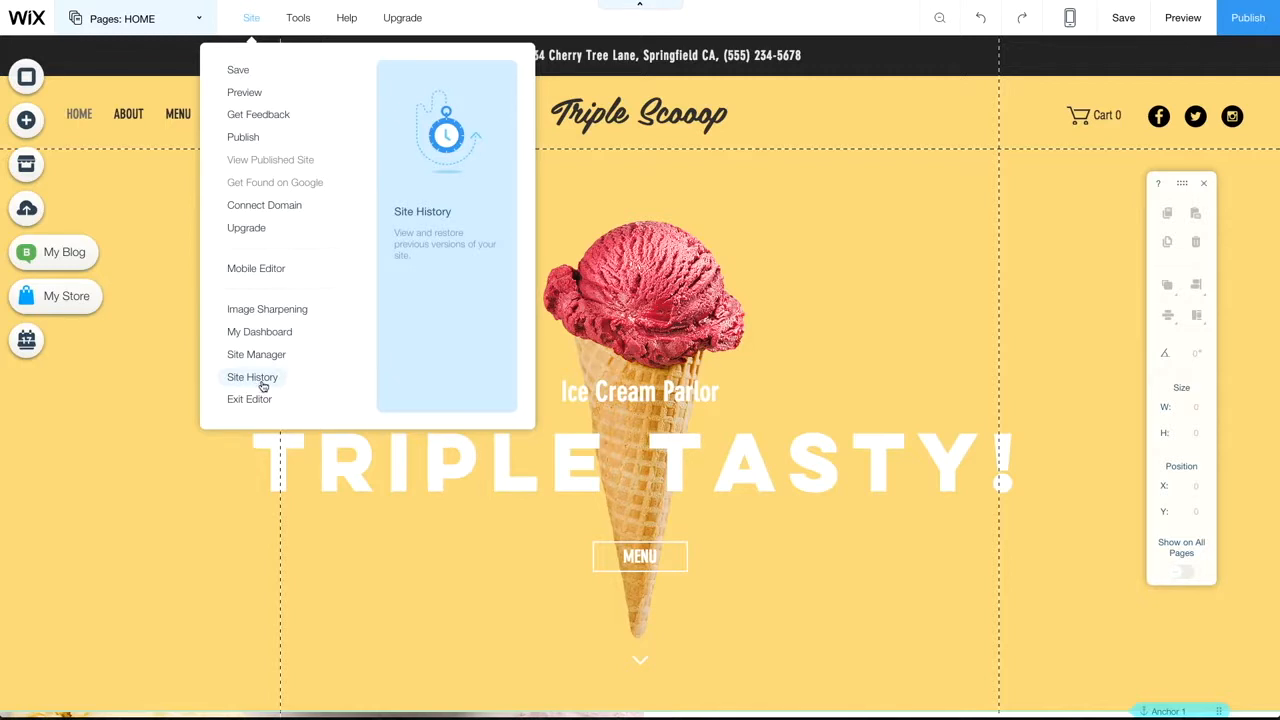
- Save the site with the address triple-scooop-ice
left_click(240, 71)
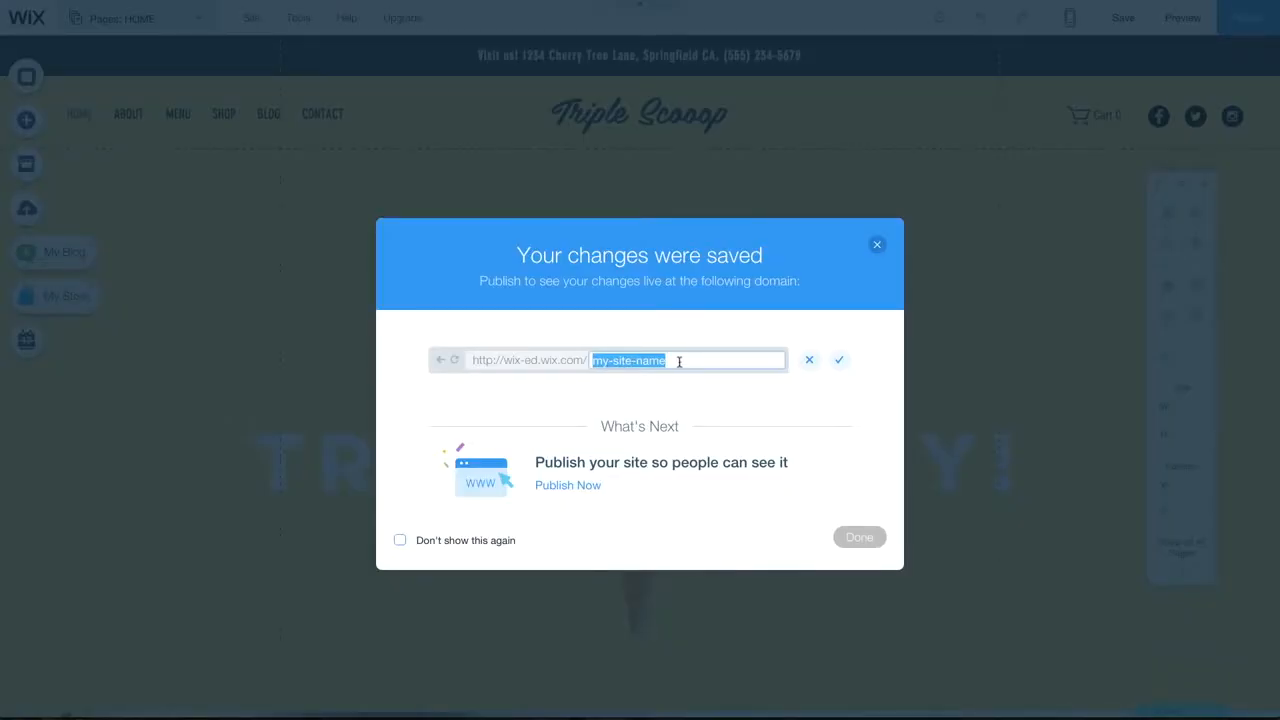
type("triple-scooop-ice")
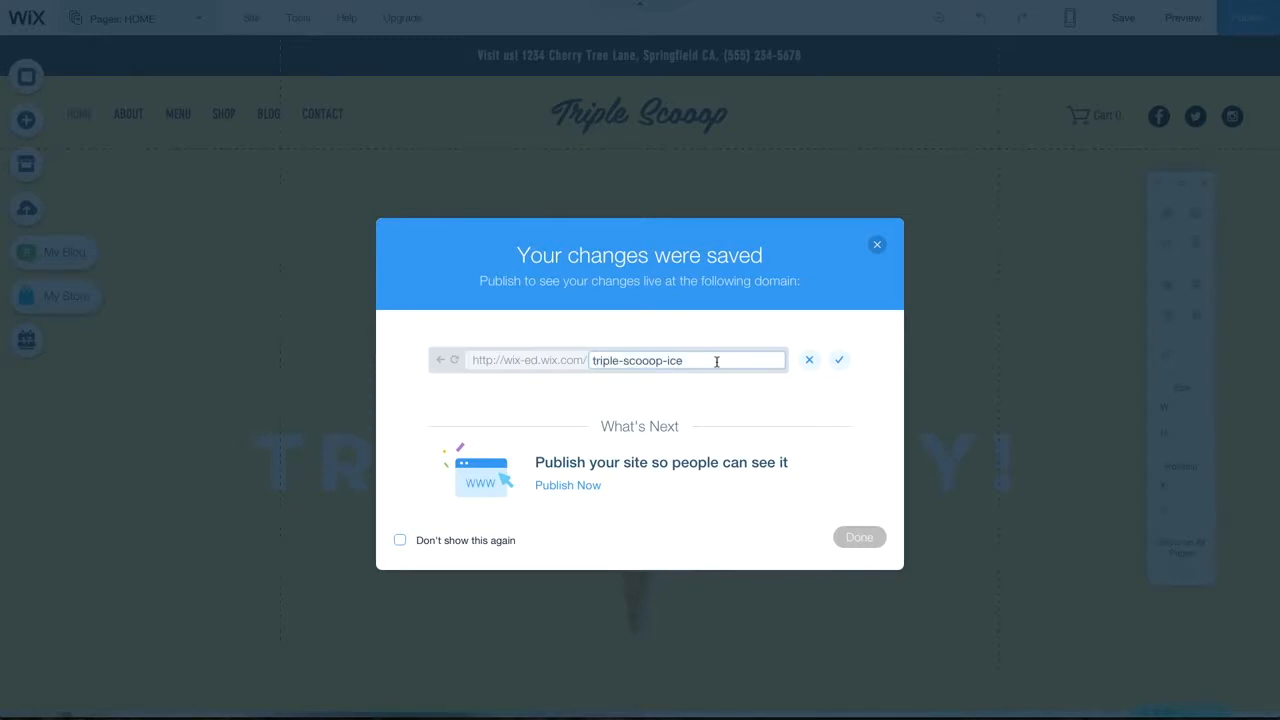
left_click(841, 361)
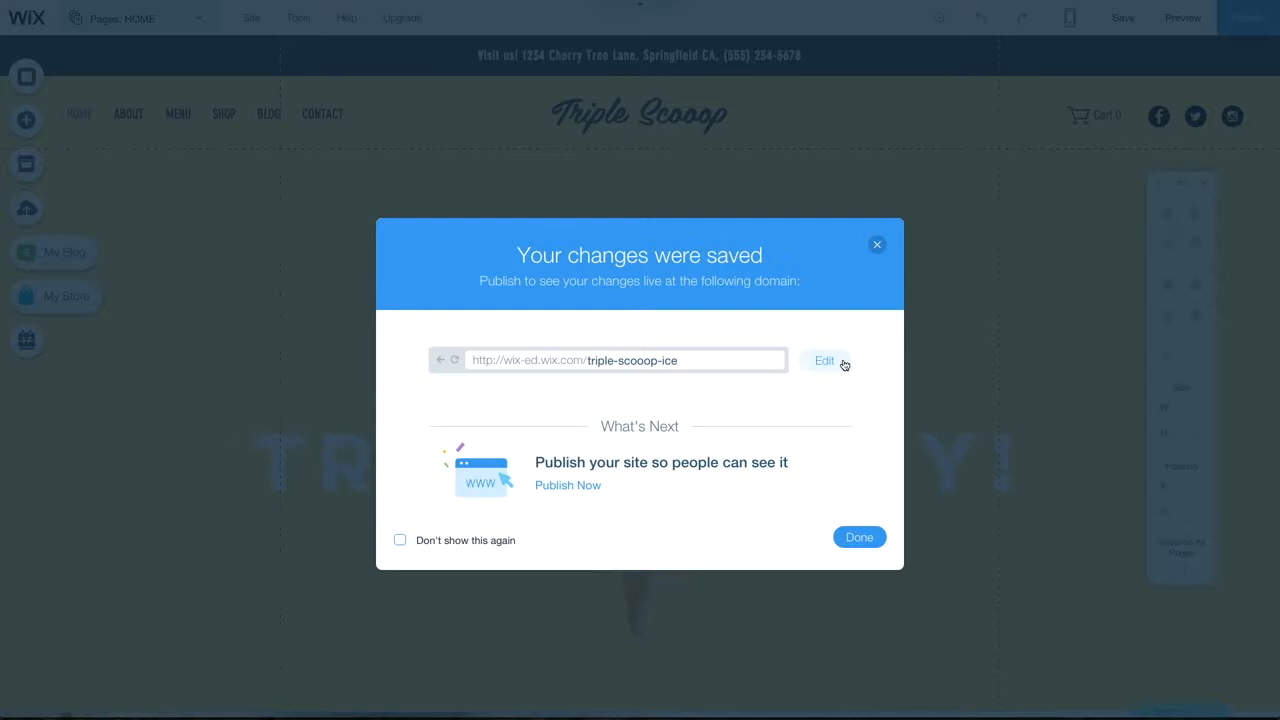
- Dismiss the saved-changes notice, save the site again and close the confirmation
left_click(856, 539)
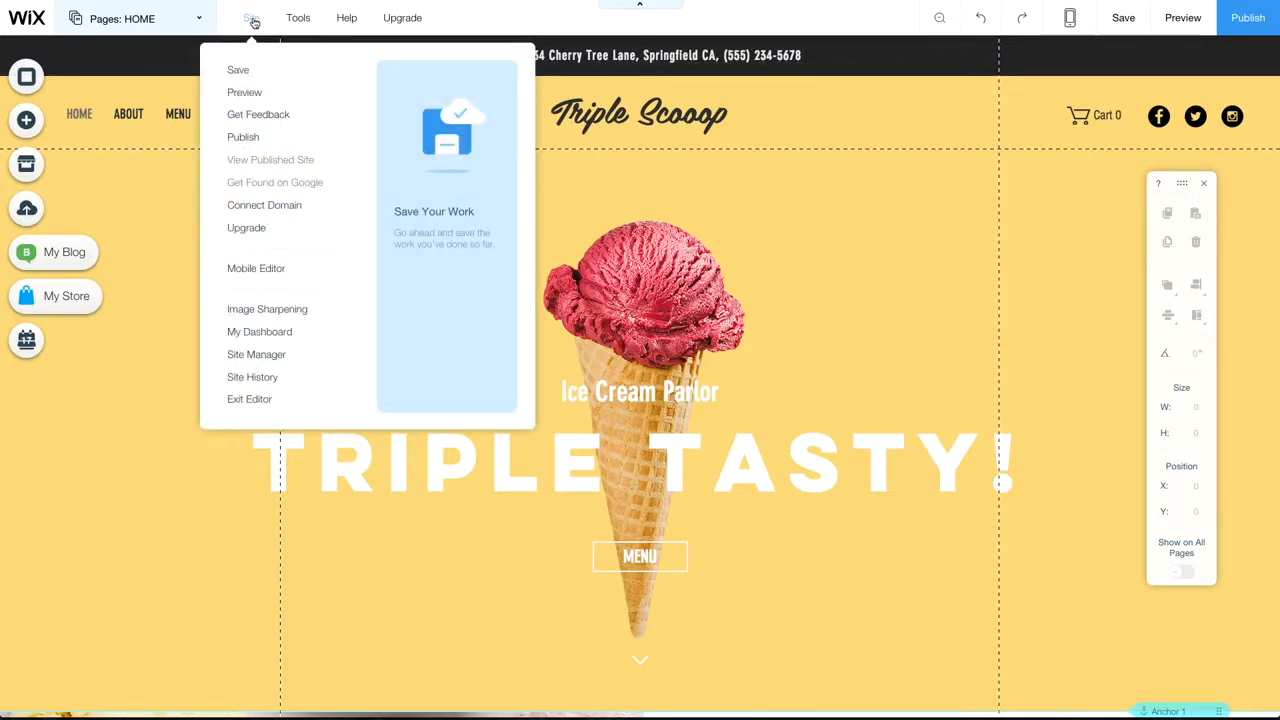
left_click(240, 69)
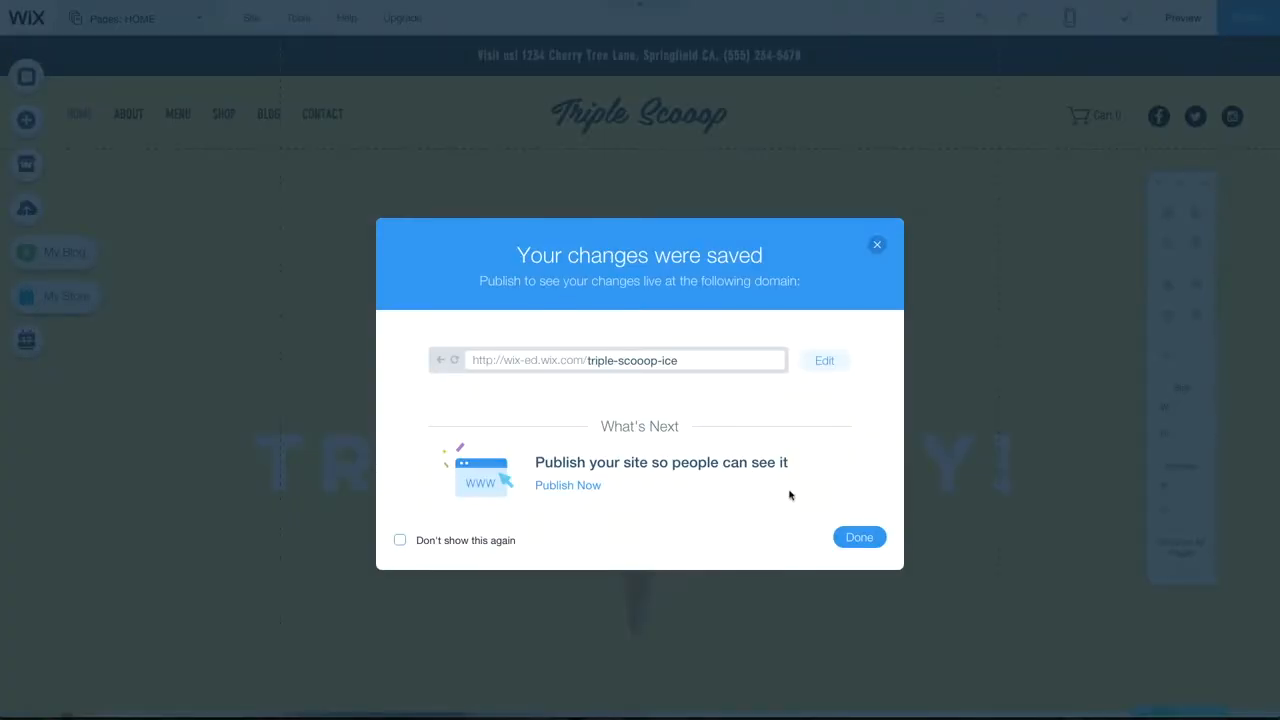
left_click(852, 536)
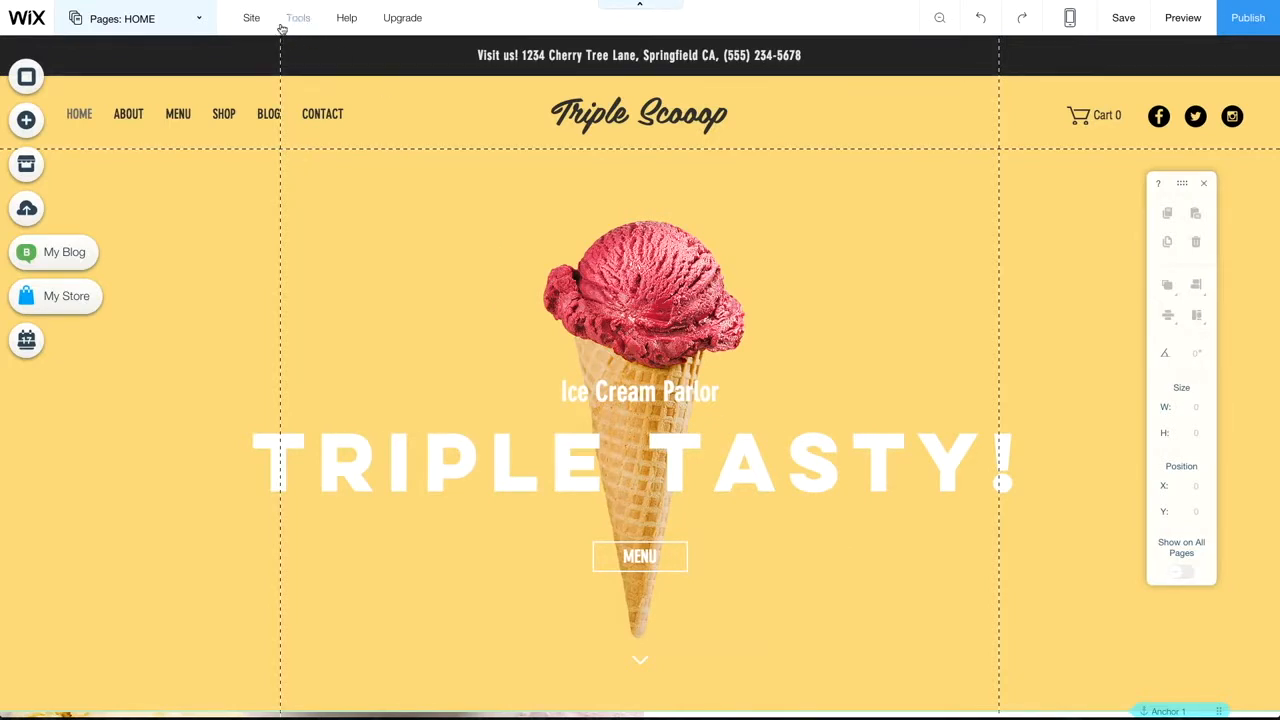
- Open the Site History revisions list and toggle the floating toolbar off and back on
mouse_move(250, 20)
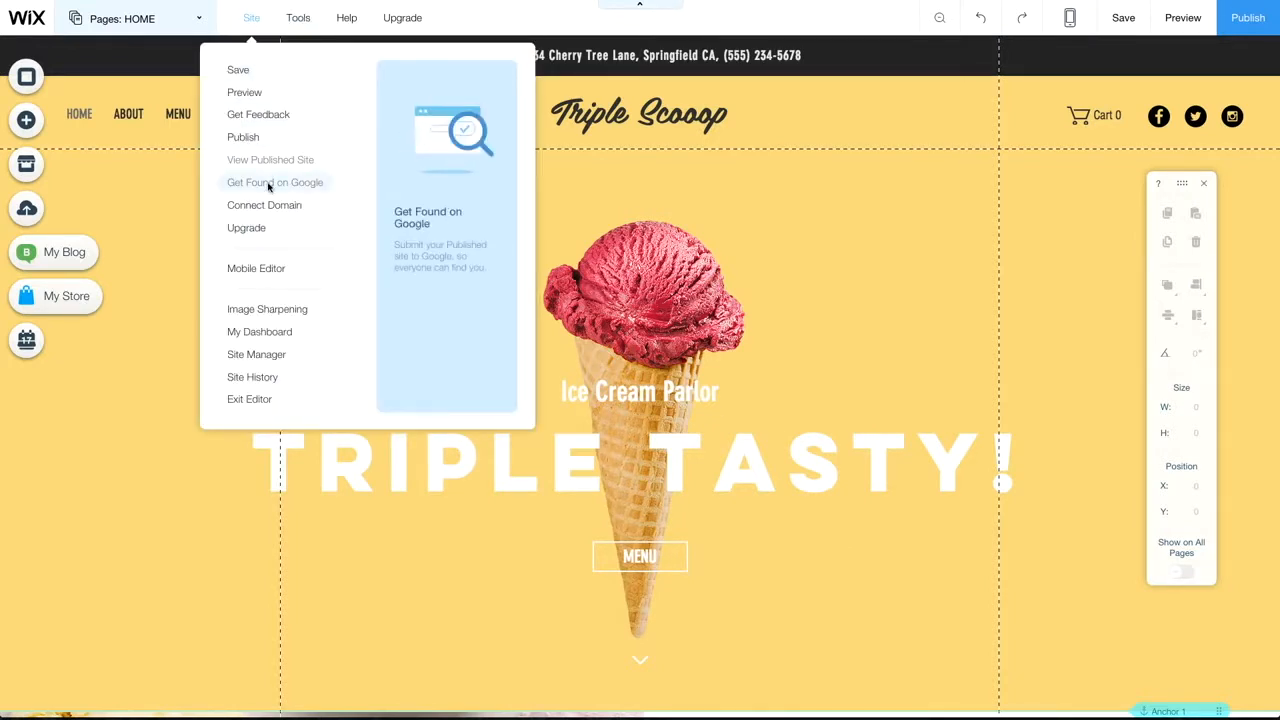
left_click(255, 378)
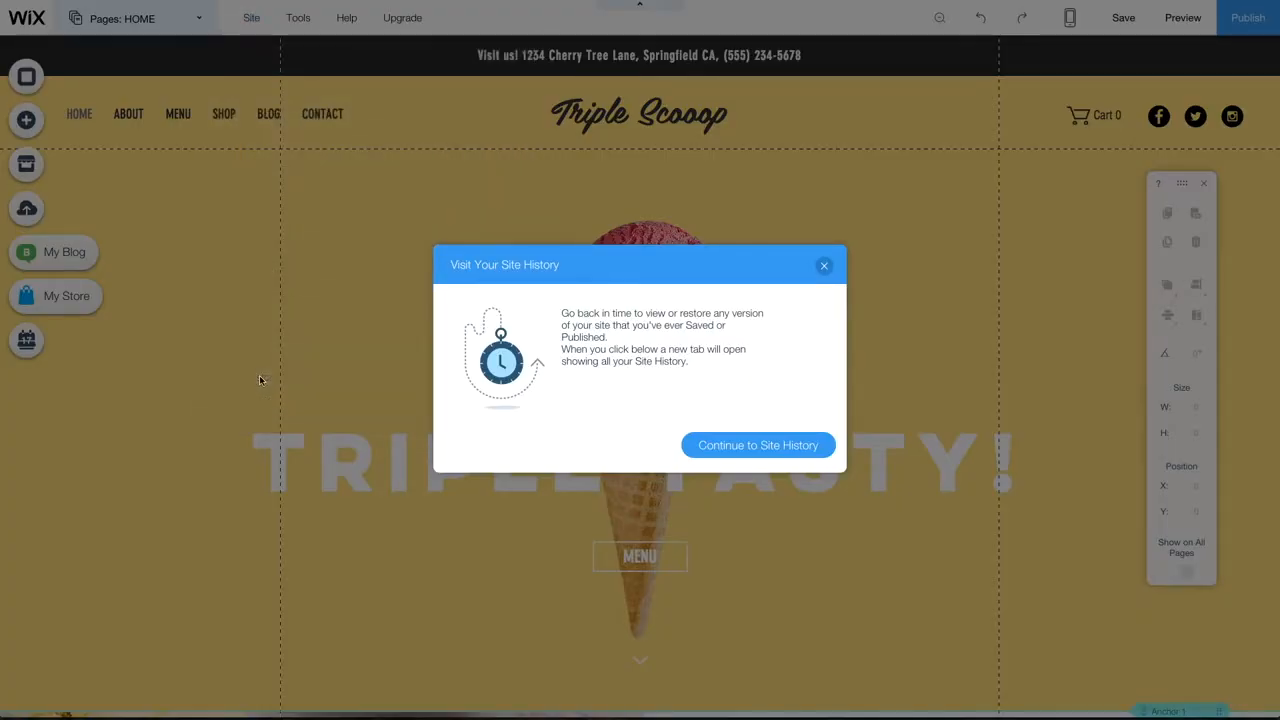
left_click(758, 445)
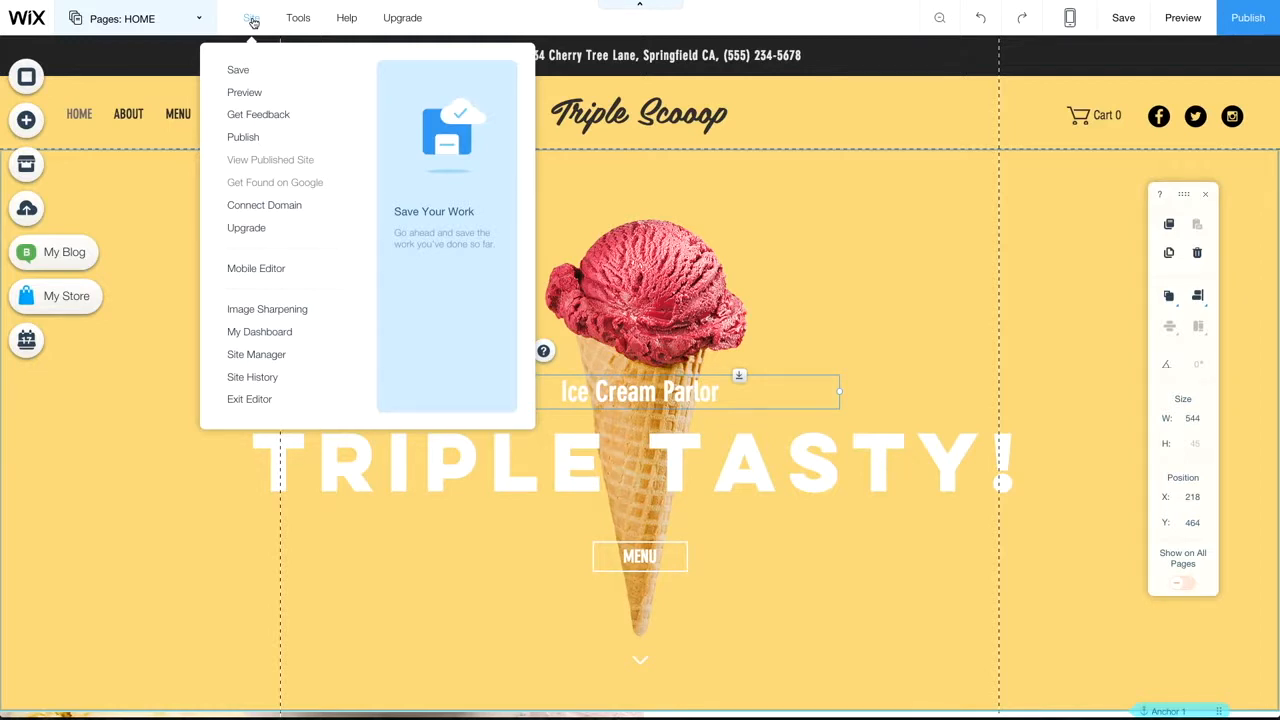
mouse_move(290, 21)
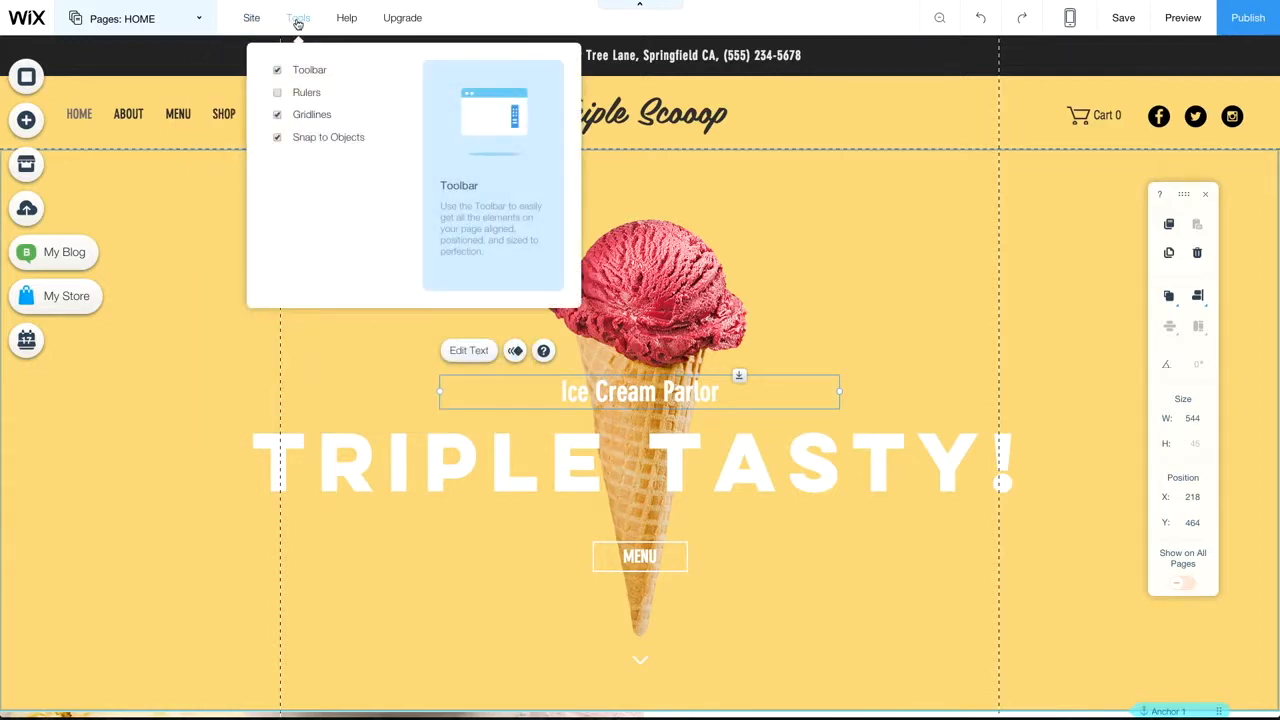
left_click(278, 71)
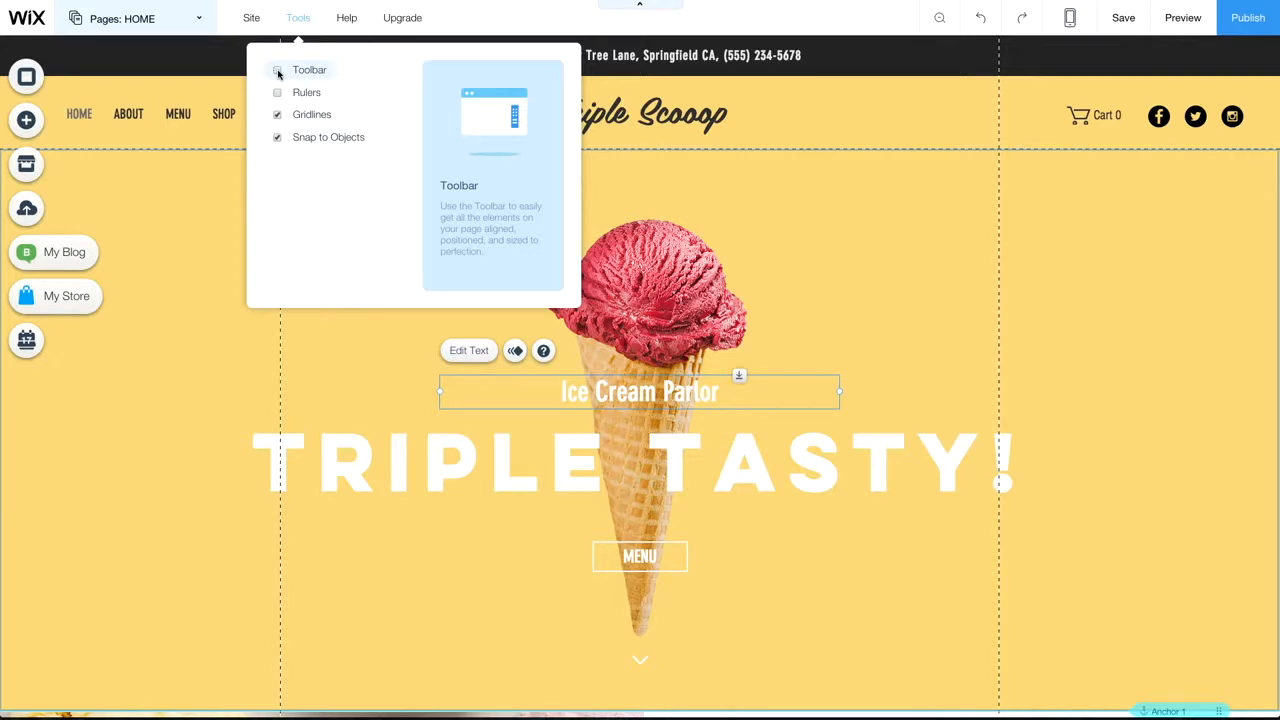
left_click(278, 71)
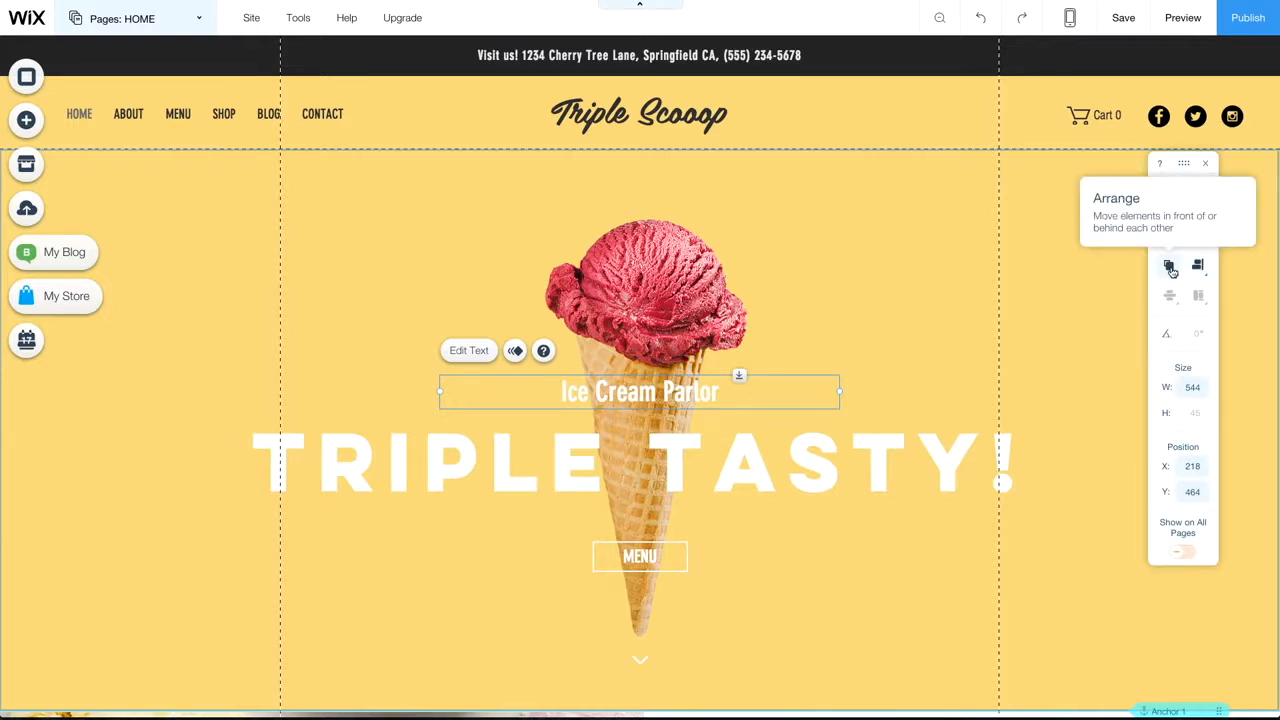
- Try width 1000 on the Ice Cream Parlor text box, undo to 544, and place it at X 100, Y 300
left_click(1187, 390)
type("1000")
key("Return")
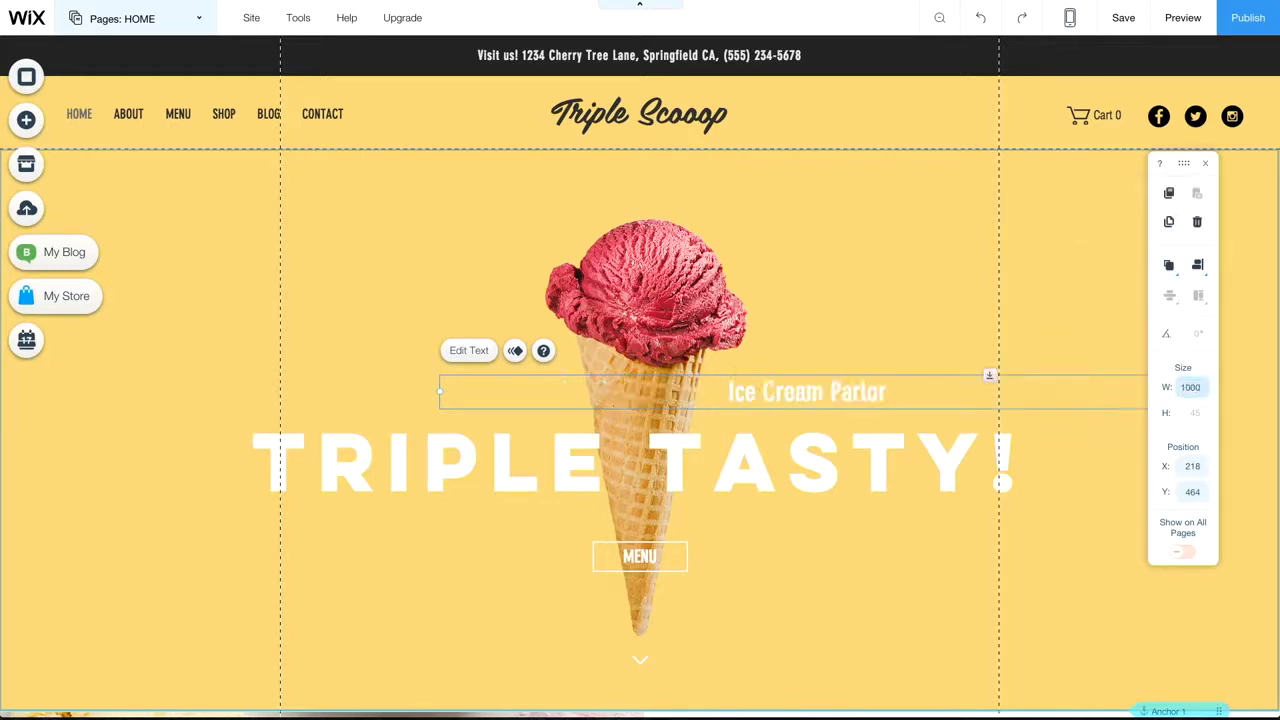
key("ctrl+z")
left_click(1187, 465)
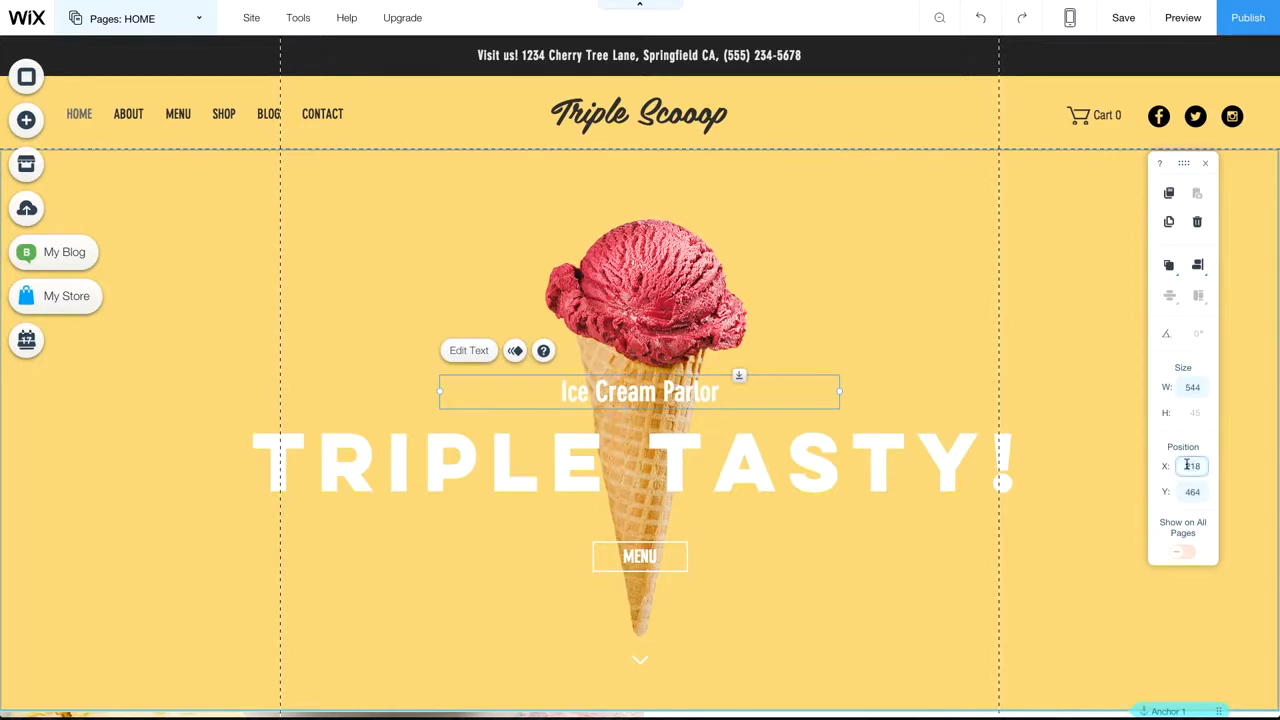
key("Tab")
type("300")
key("Return")
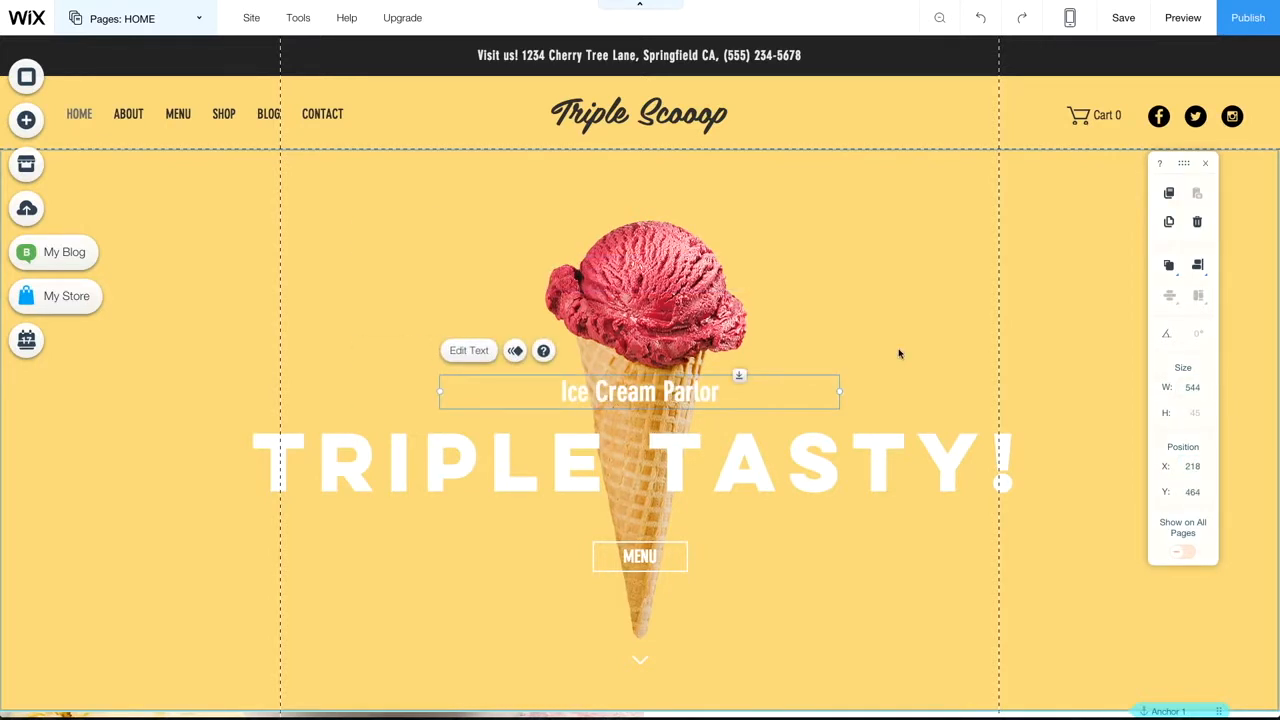
- Turn on the rulers and add vertical guides at about 369 px and 611 px
left_click(298, 18)
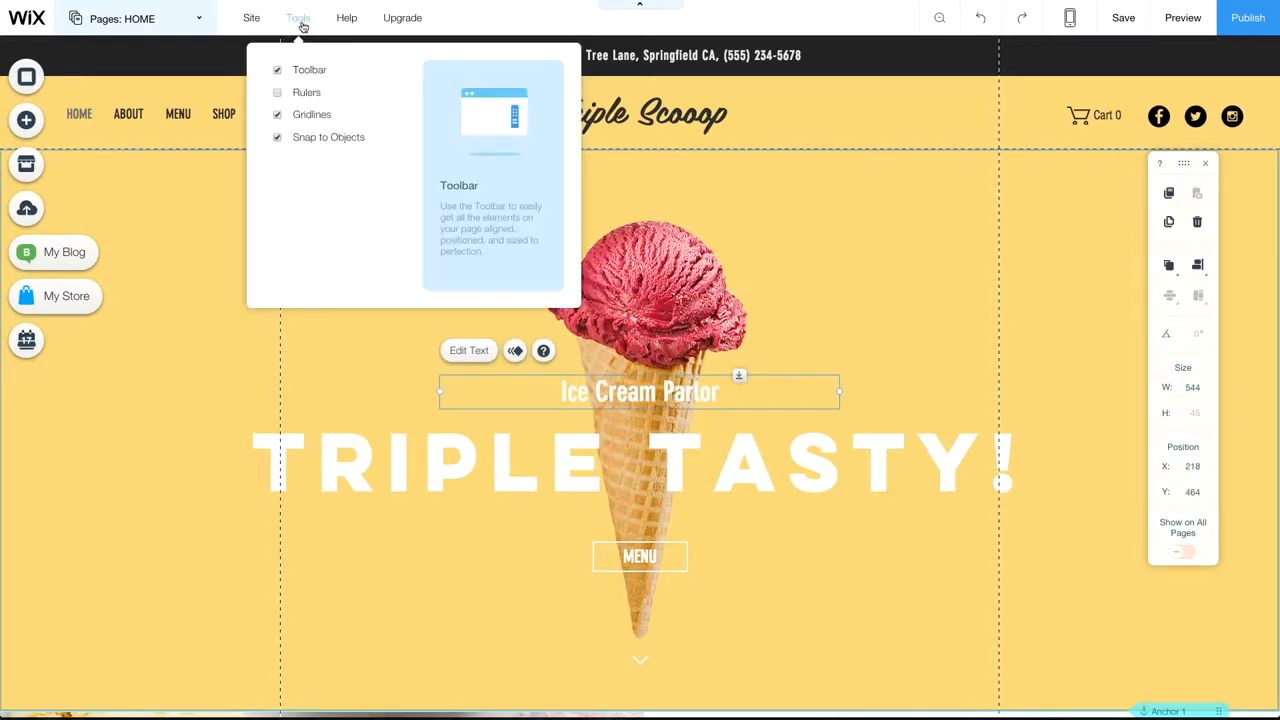
left_click(278, 93)
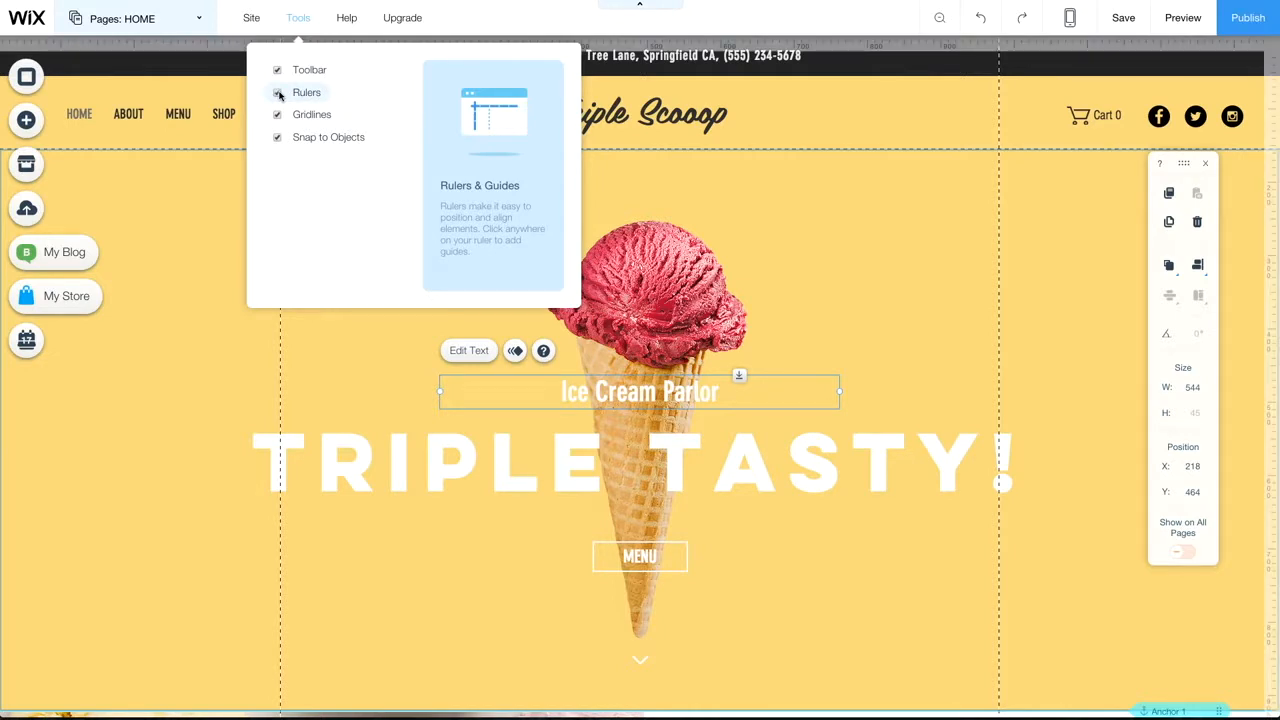
left_click_drag(198, 38, 550, 40)
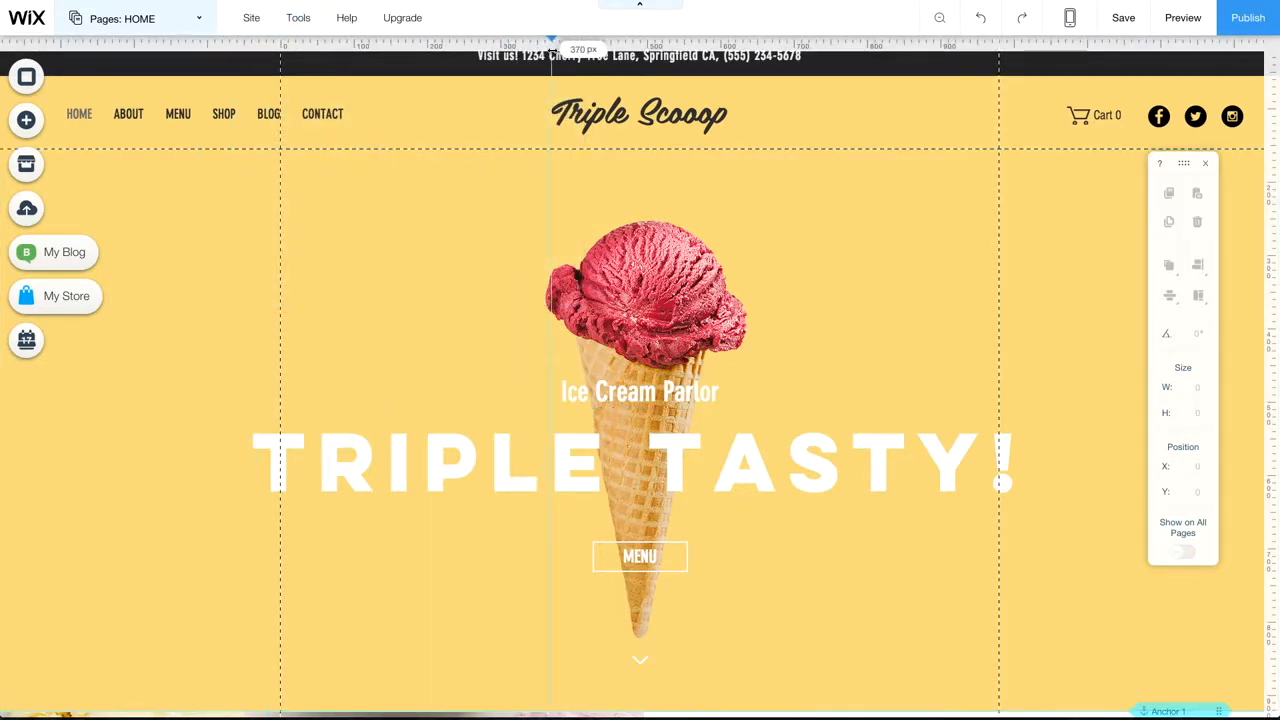
left_click(770, 40)
left_click_drag(770, 38, 728, 40)
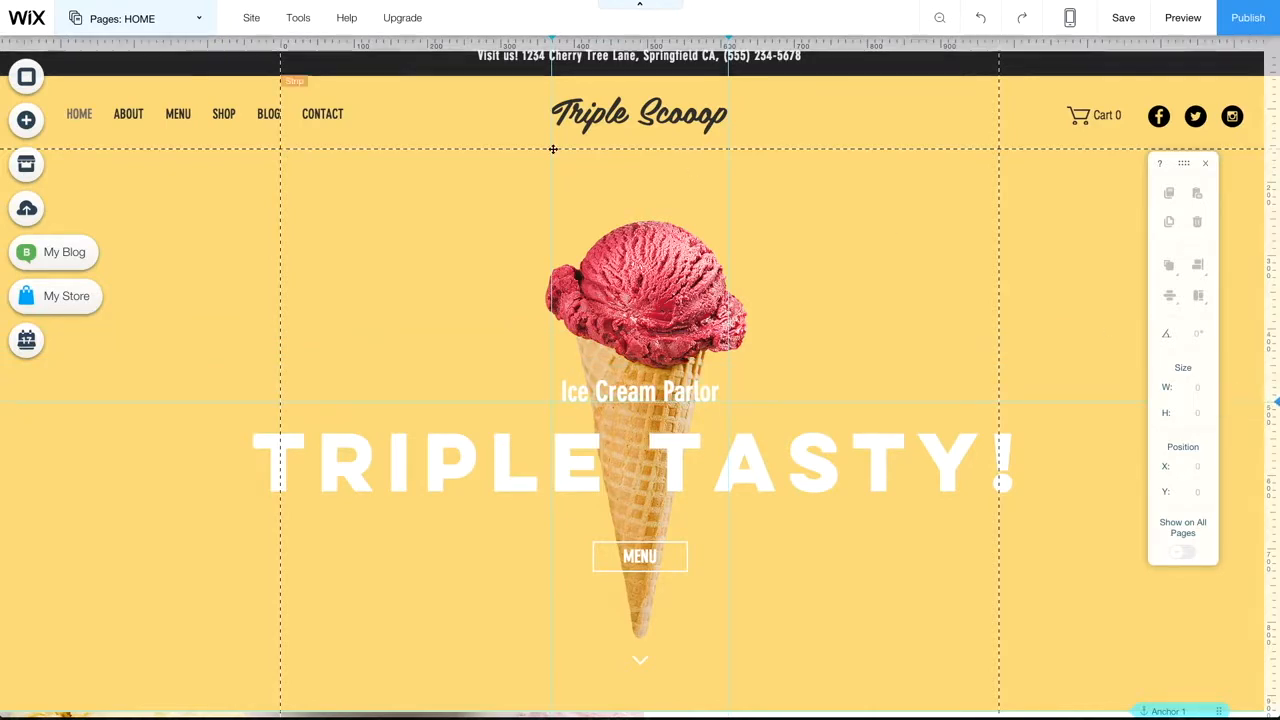
left_click(140, 18)
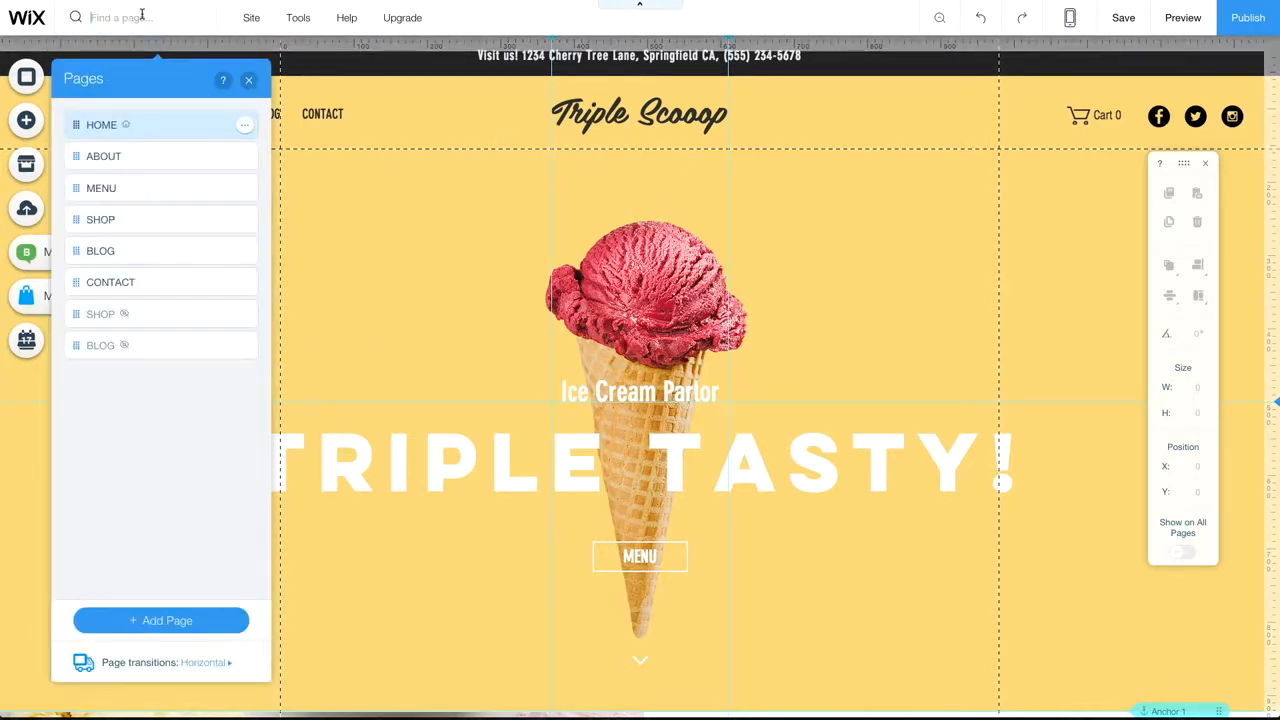
- Add a horizontal guide at about 396 px while viewing ABOUT, MENU and SHOP, then return to HOME
left_click(157, 155)
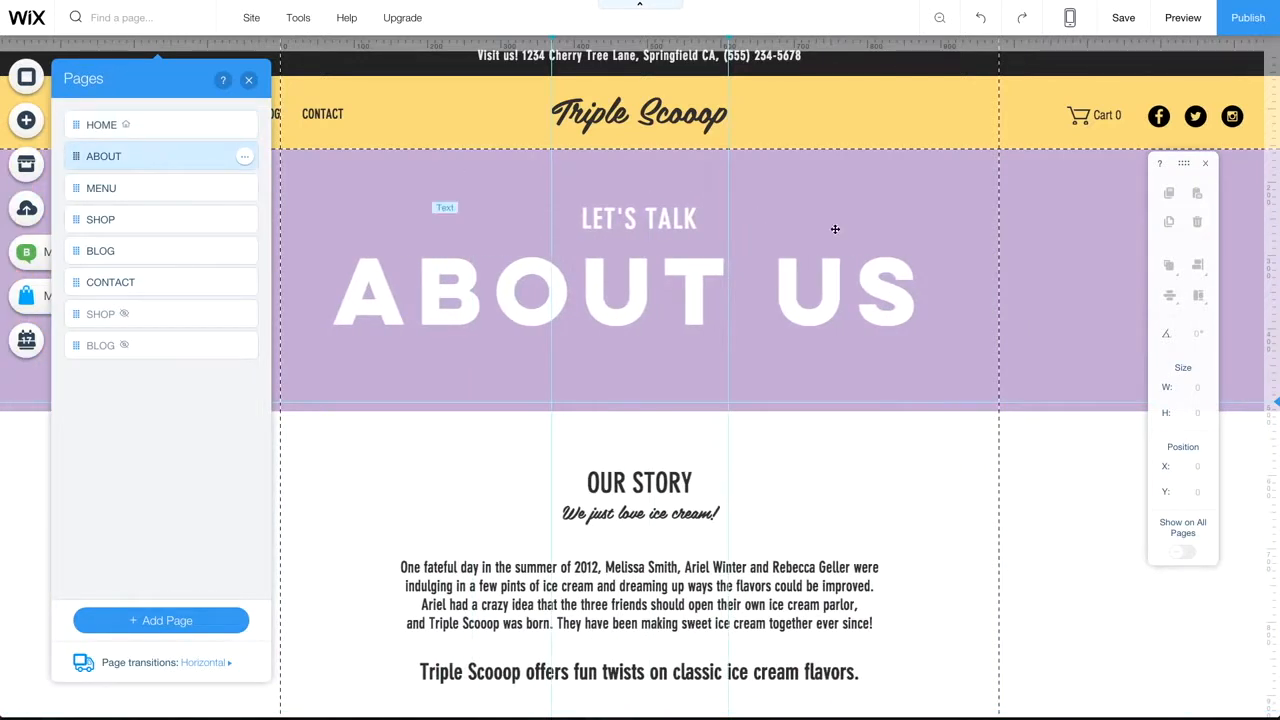
left_click_drag(1276, 292, 1267, 325)
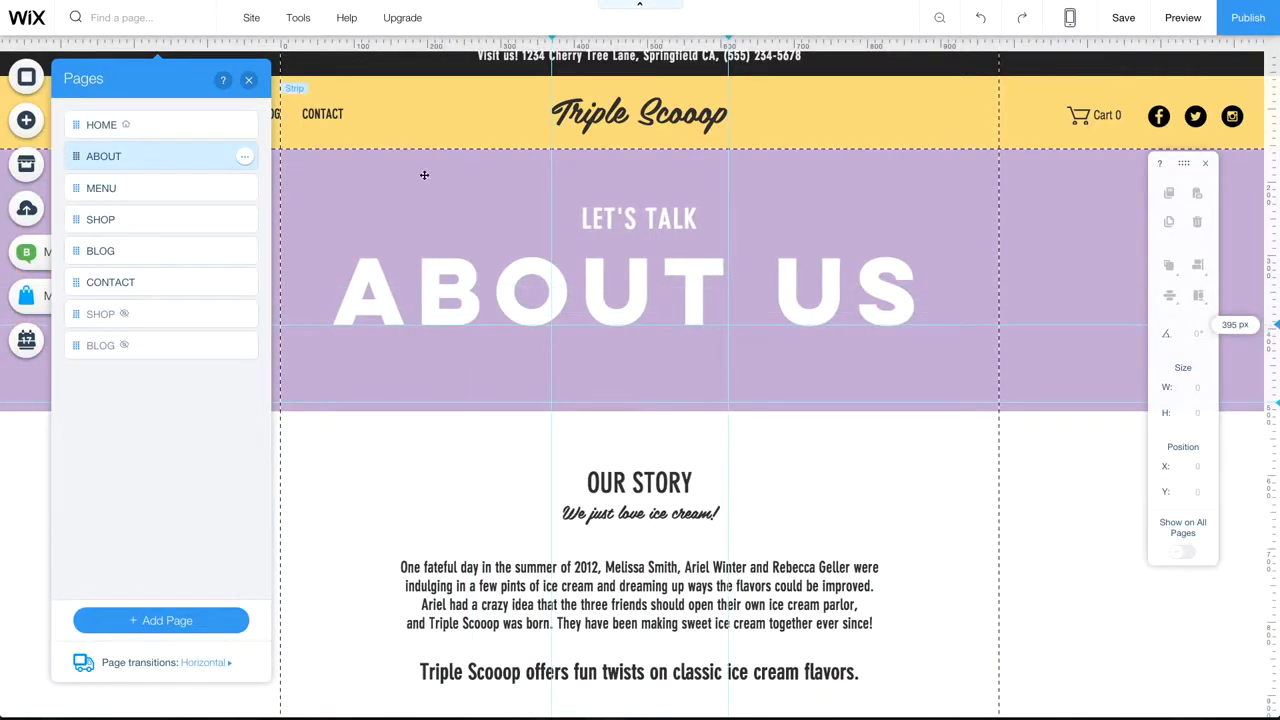
left_click(110, 190)
left_click(110, 218)
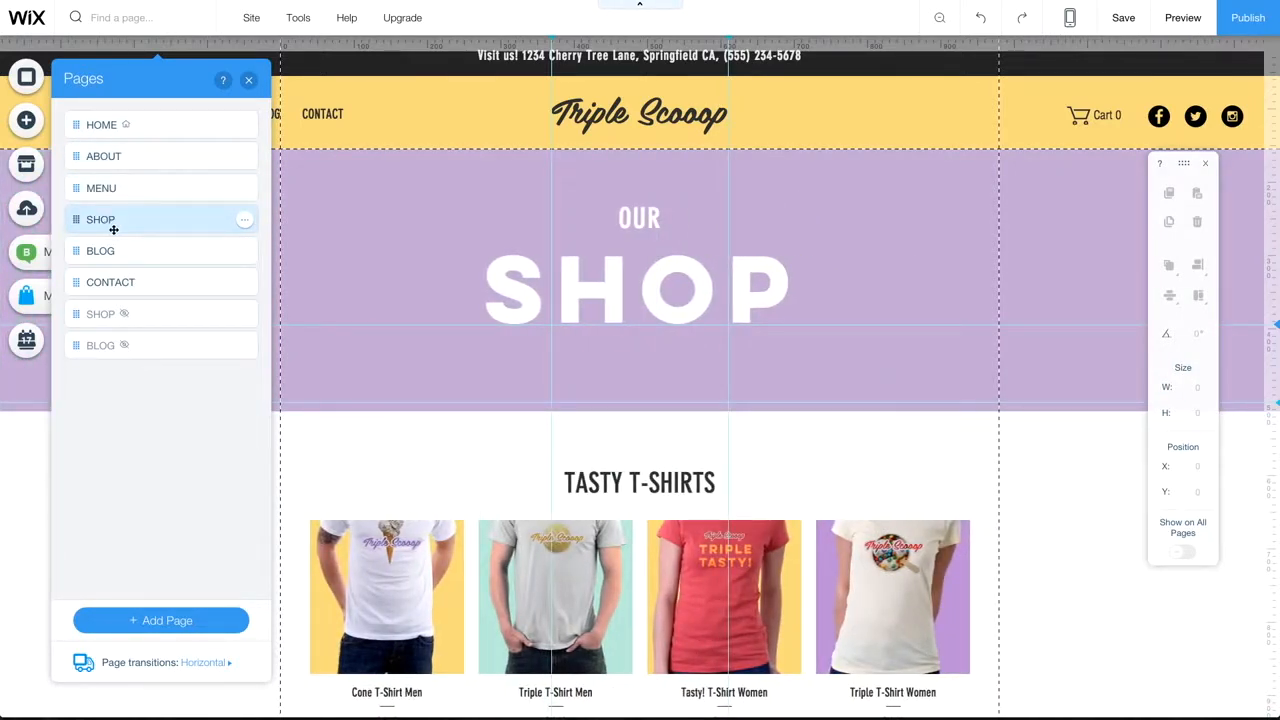
left_click(231, 126)
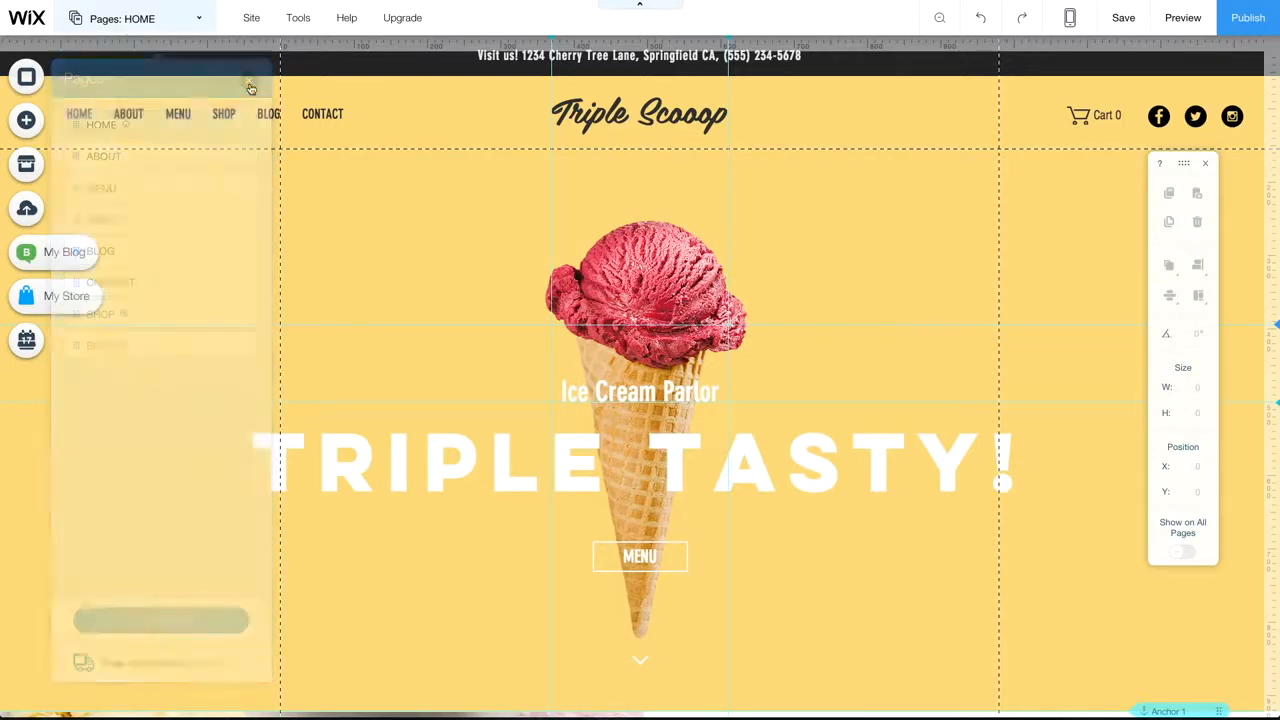
mouse_move(299, 22)
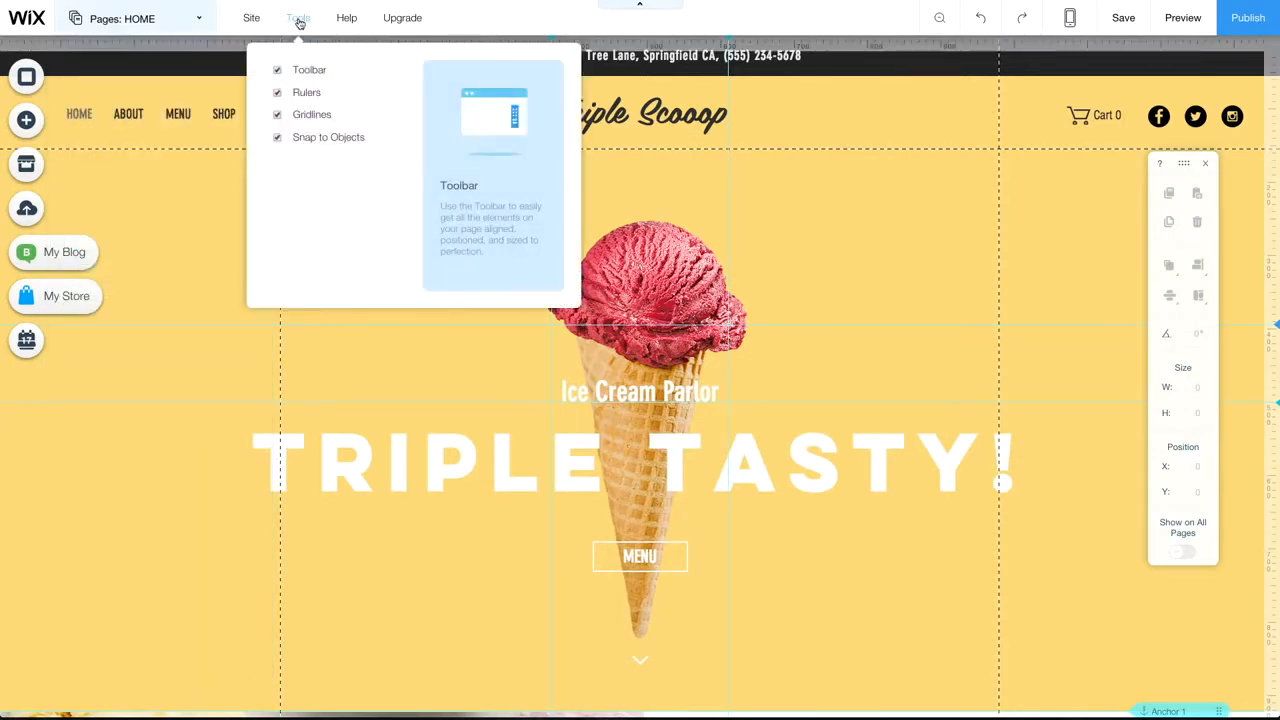
left_click(277, 116)
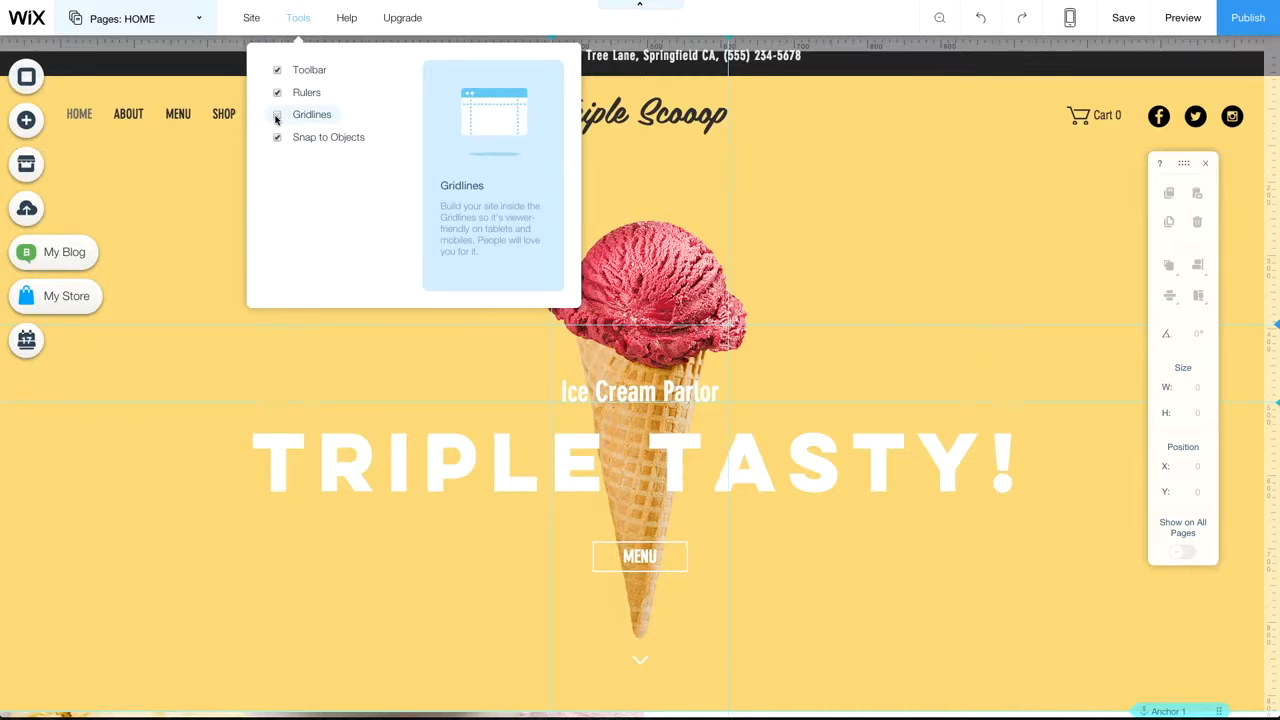
left_click(277, 116)
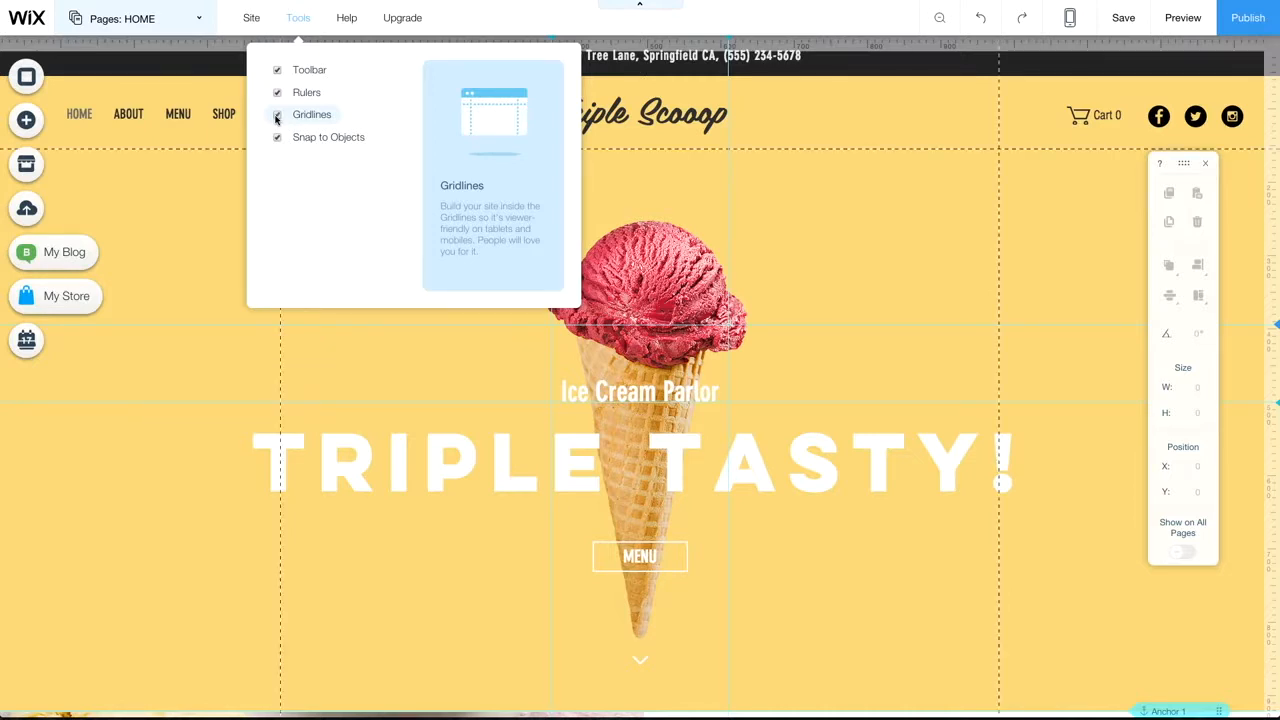
left_click(277, 116)
left_click(277, 116)
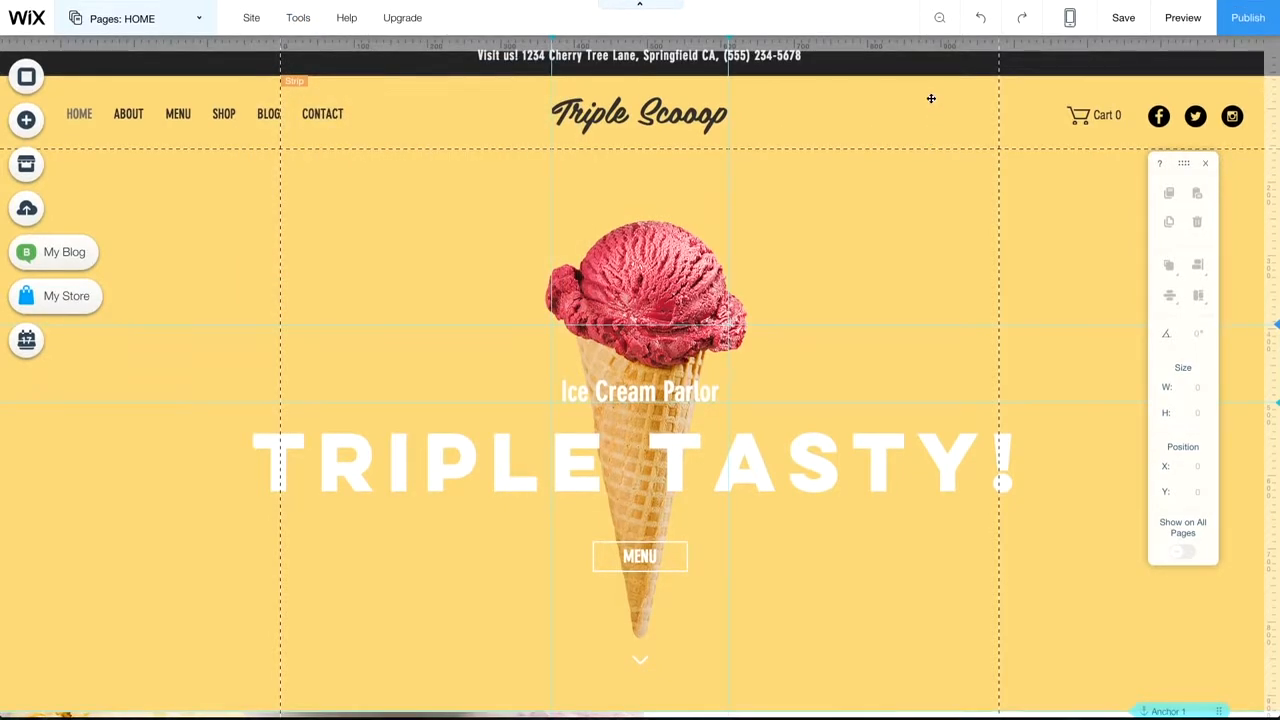
scroll(920, 166, "down", 5)
scroll(920, 166, "down", 10)
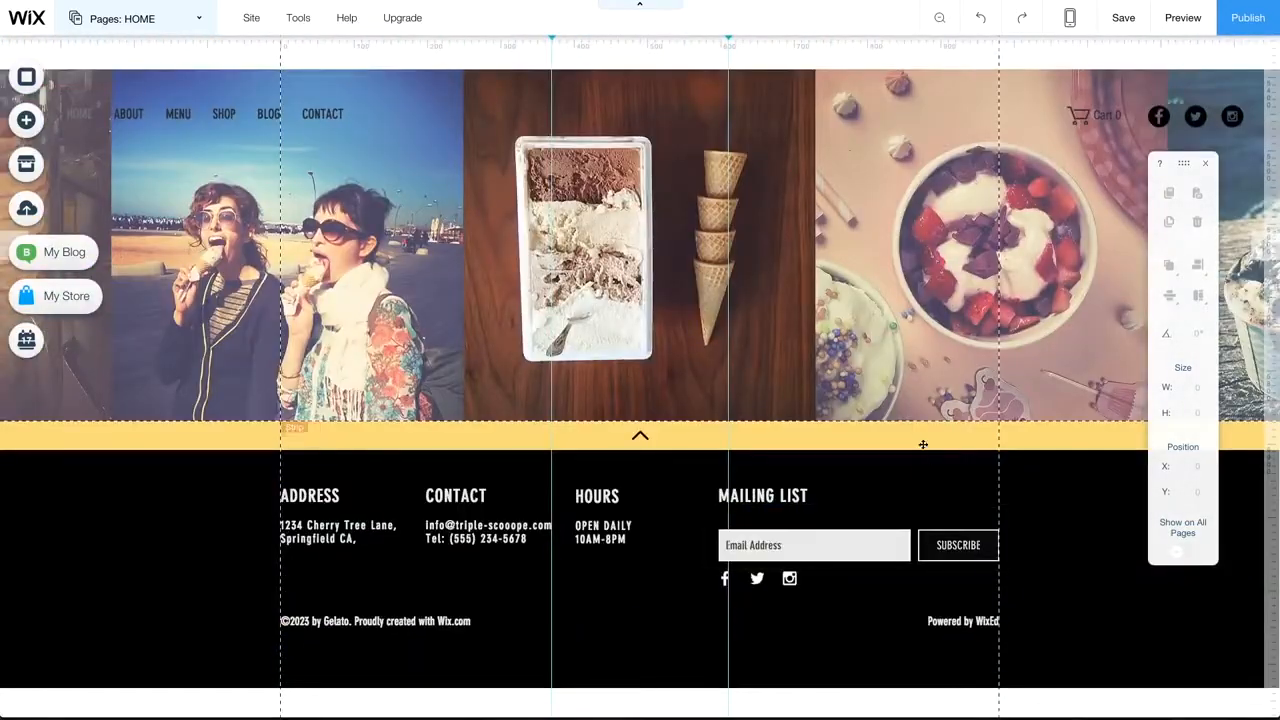
scroll(921, 462, "up", 15)
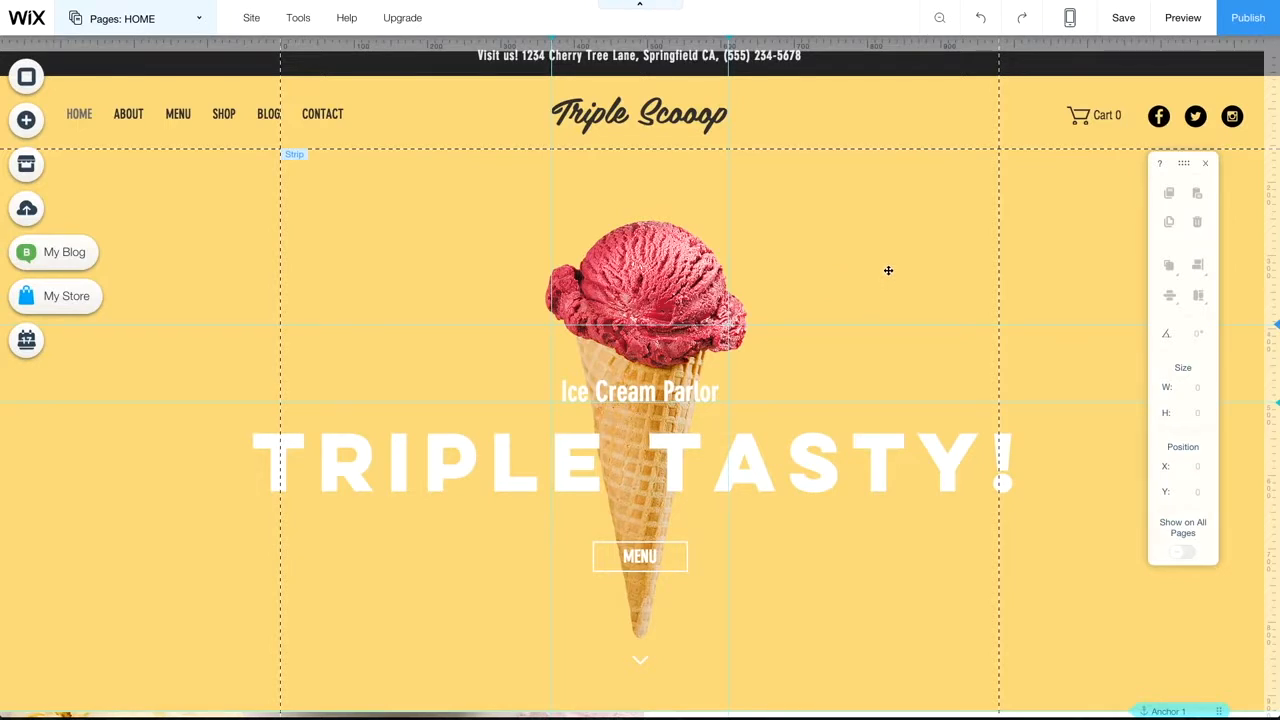
- Set the TRIPLE TASTY! heading's font size to 90 and save it as the Huge Heading theme
left_click(871, 456)
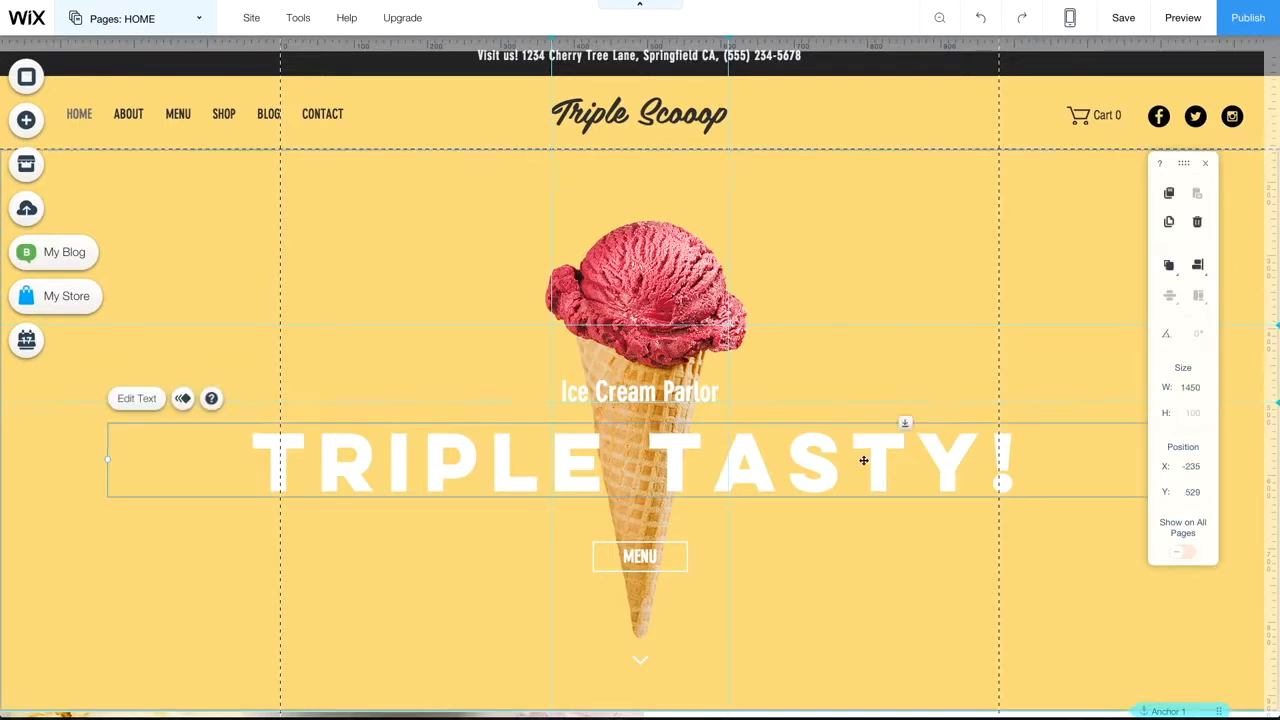
double_click(864, 461)
left_click(1191, 314)
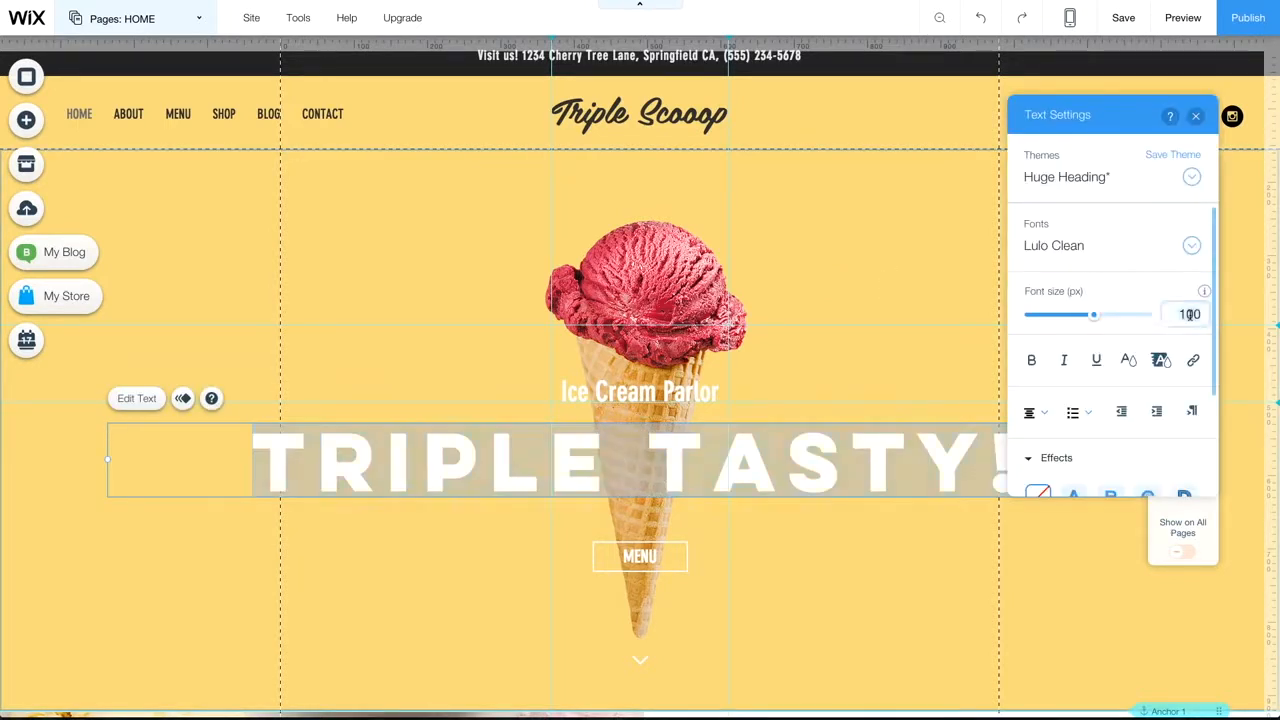
type("90")
key("Return")
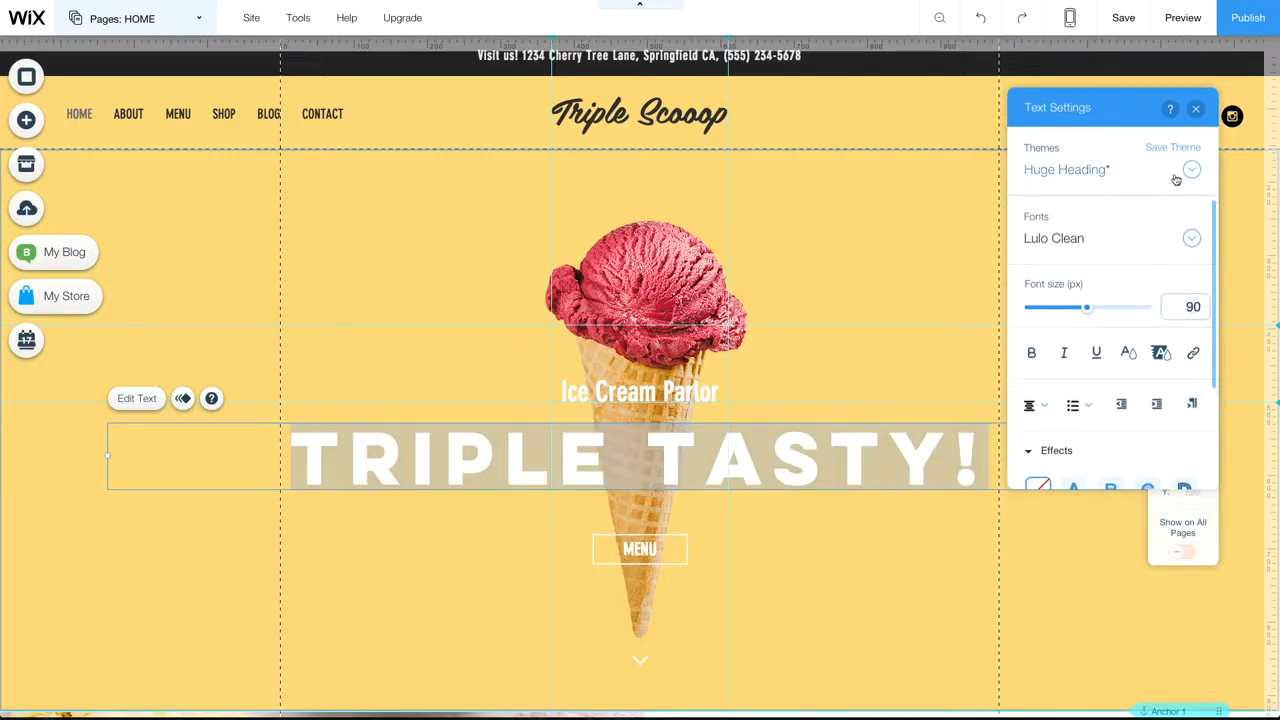
left_click(1172, 154)
left_click(814, 429)
- Finish editing the heading, close its text settings and select the yellow hero strip
left_click(828, 438)
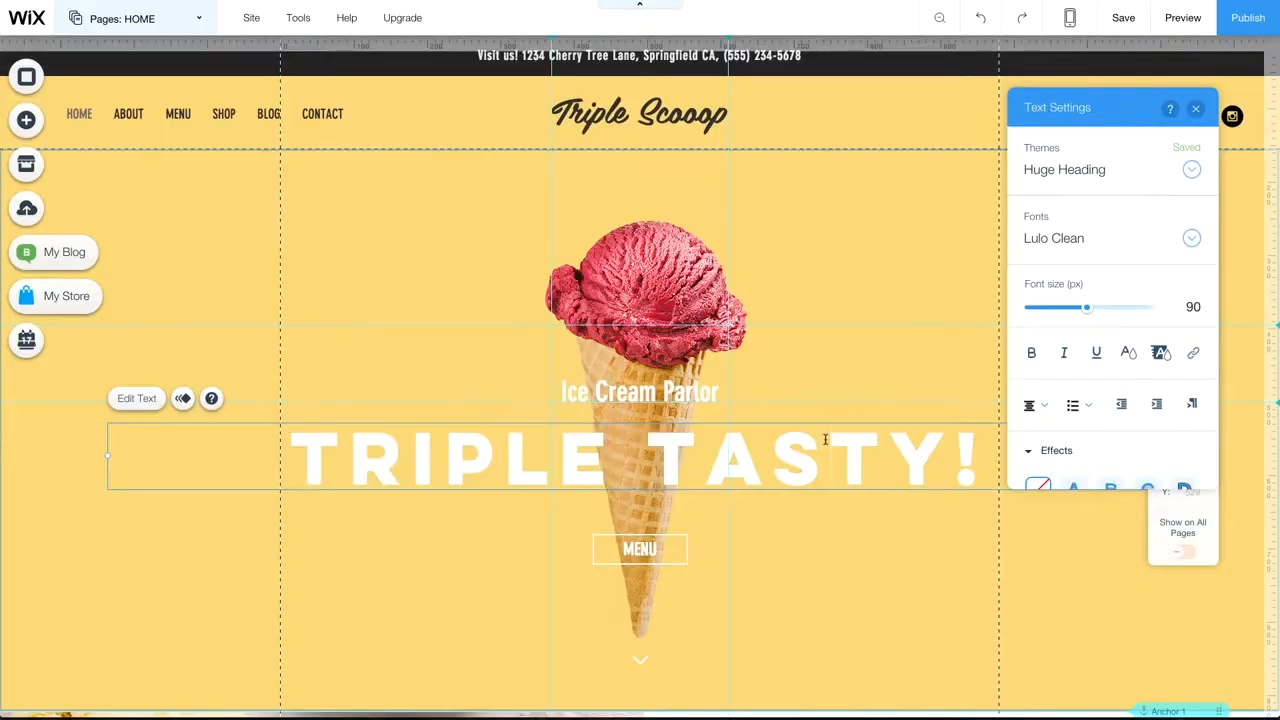
left_click(1196, 109)
left_click(870, 247)
left_click(298, 18)
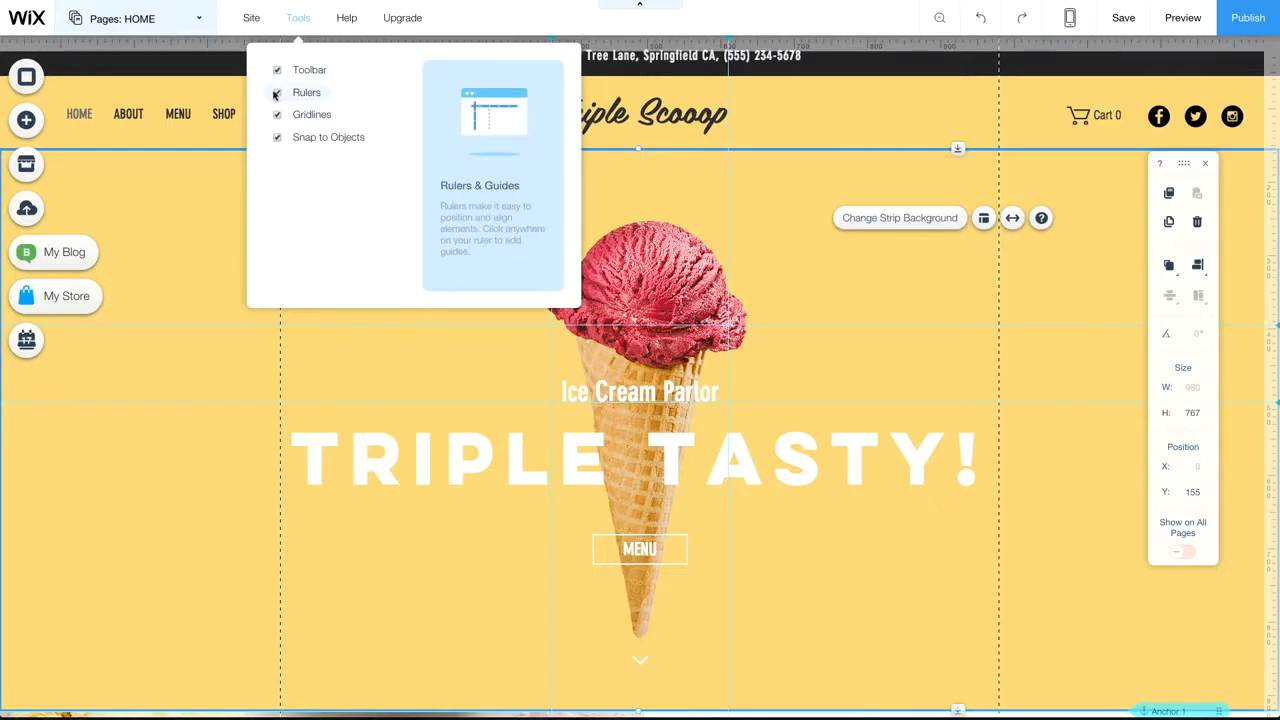
- Hide the rulers and move the Our Flavors column to the middle of the three-column strip
left_click(290, 91)
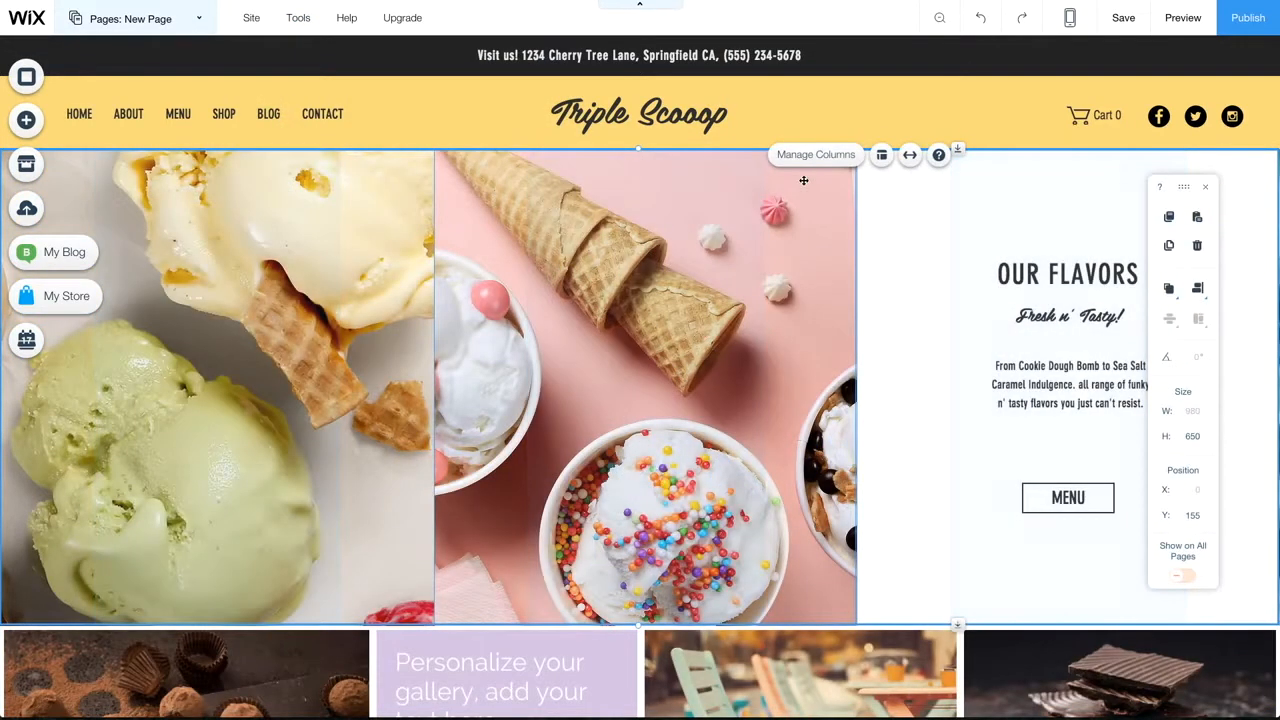
left_click(812, 156)
left_click(220, 268)
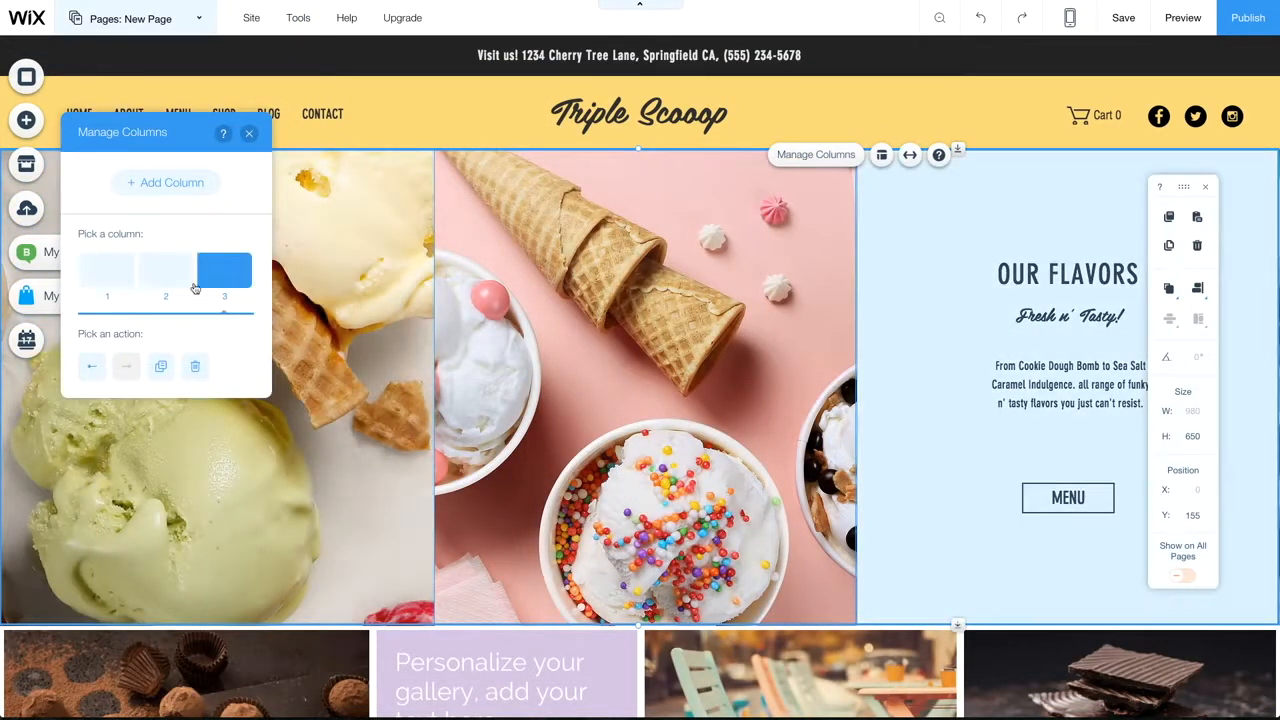
left_click(91, 366)
left_click(249, 134)
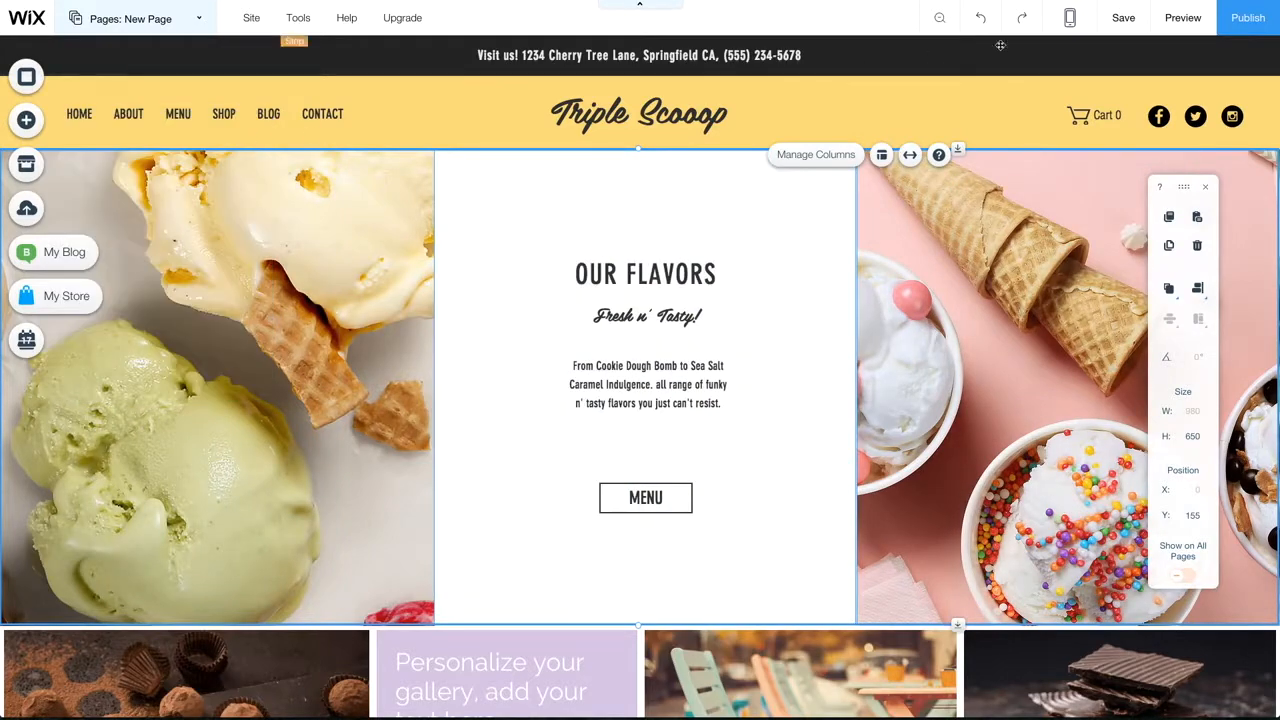
- Preview the site and scroll through the page
left_click(1180, 18)
scroll(925, 218, "down", 5)
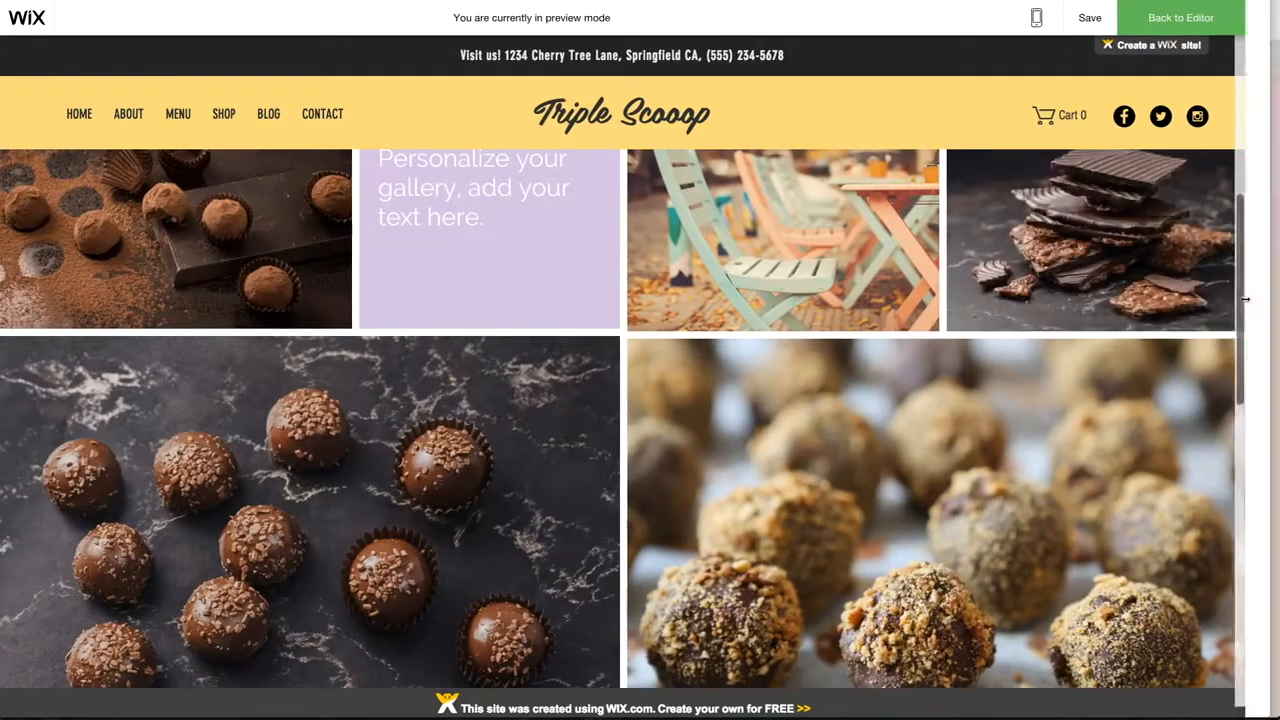
left_click_drag(1245, 298, 929, 300)
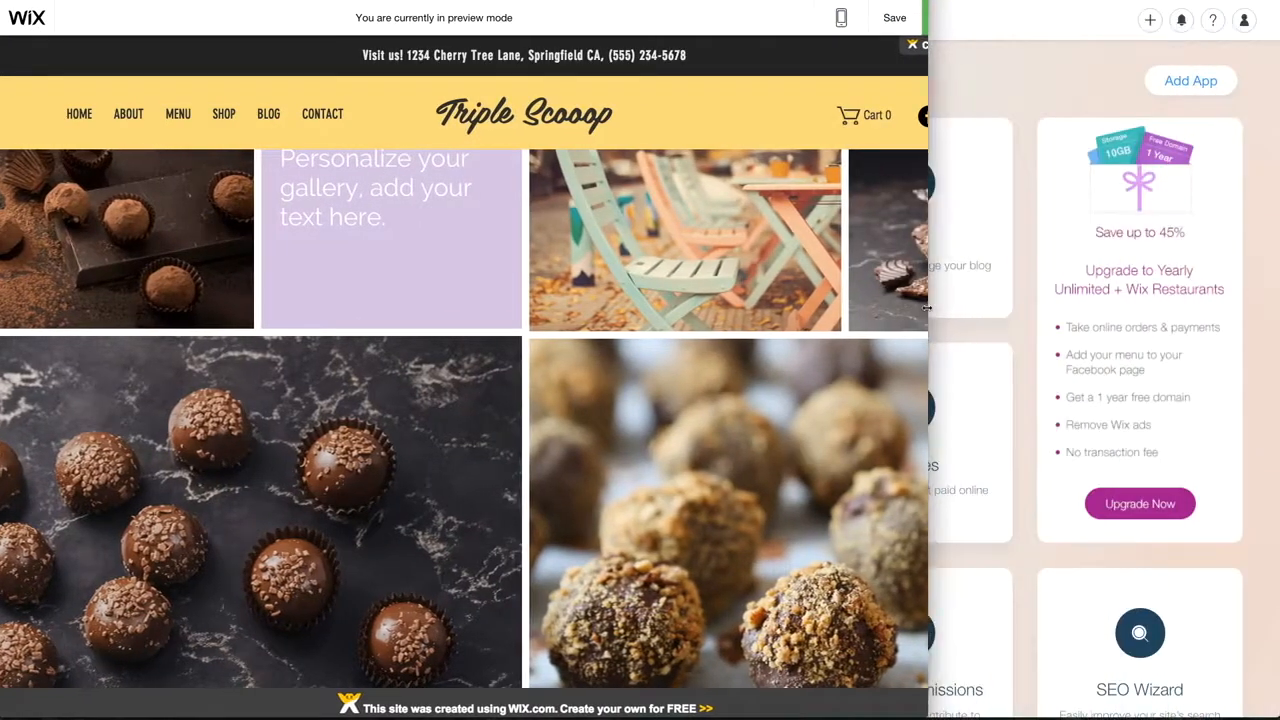
scroll(622, 343, "down", 5)
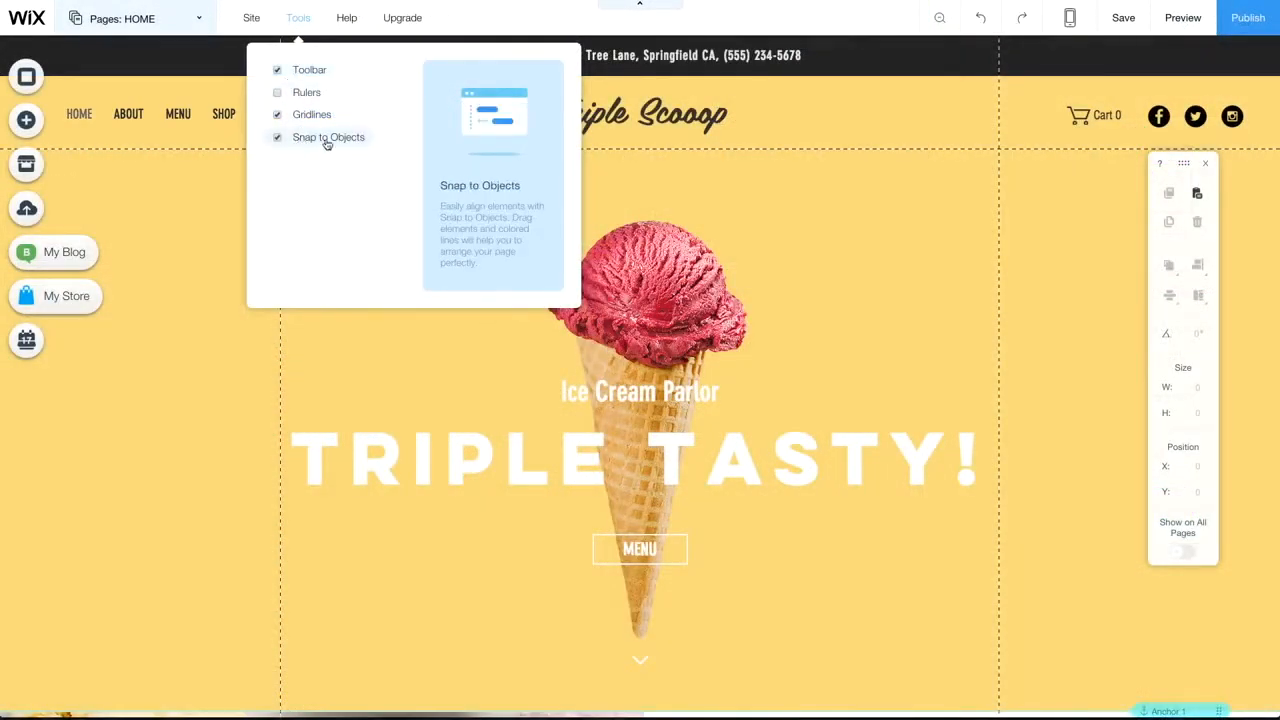
- Turn on Snap to Objects and bring the Triple Scooop logo back to the page centre
left_click(278, 140)
left_click(680, 115)
left_click_drag(680, 115, 764, 115)
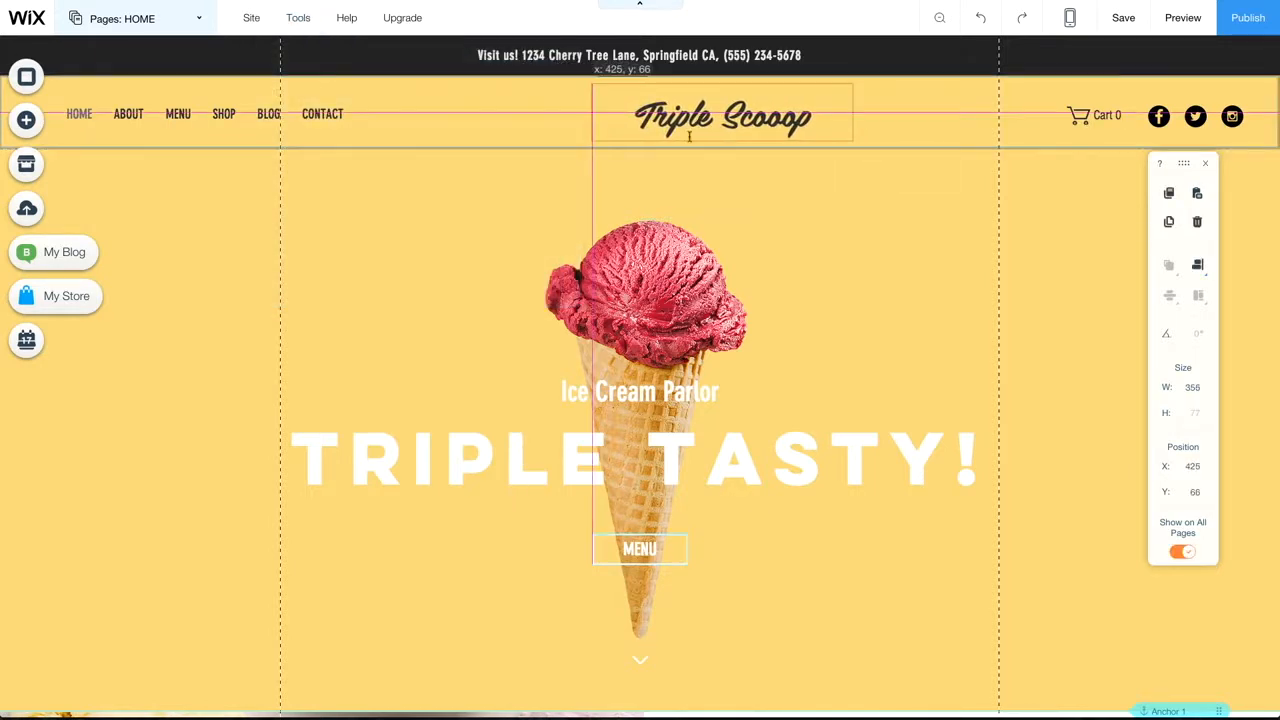
left_click_drag(594, 389, 497, 389)
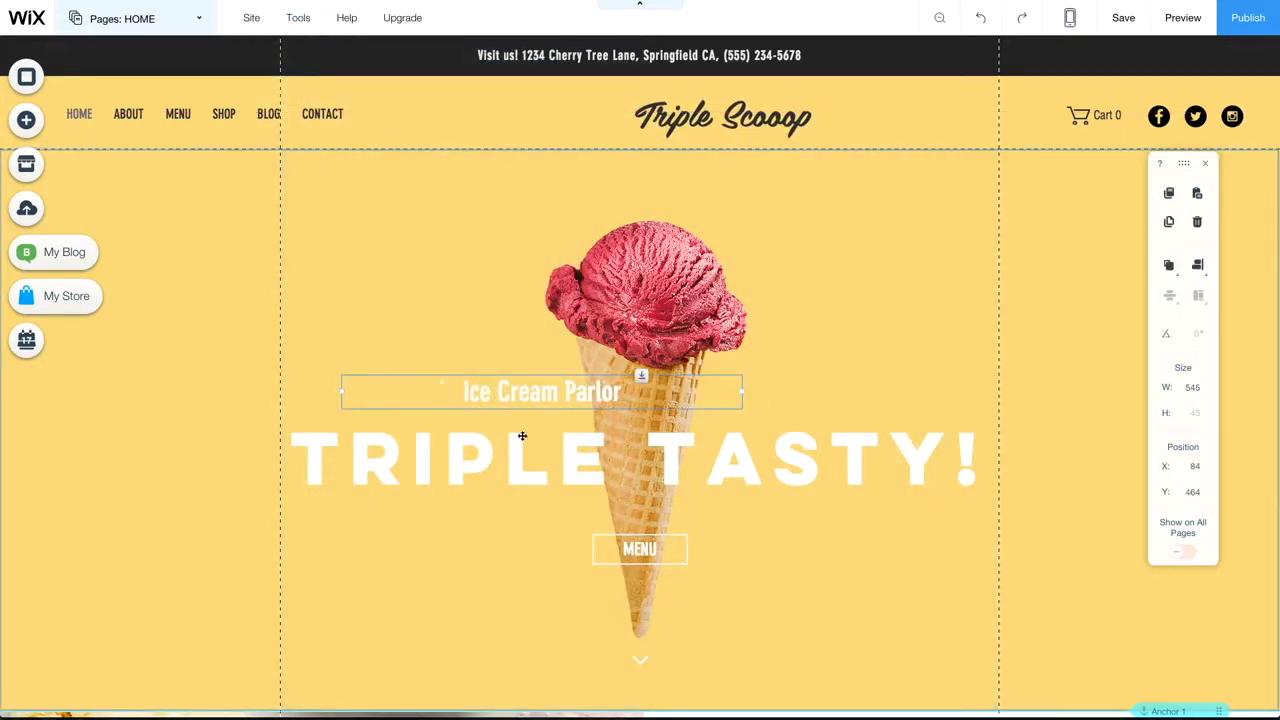
left_click(522, 436)
left_click_drag(690, 117, 608, 117)
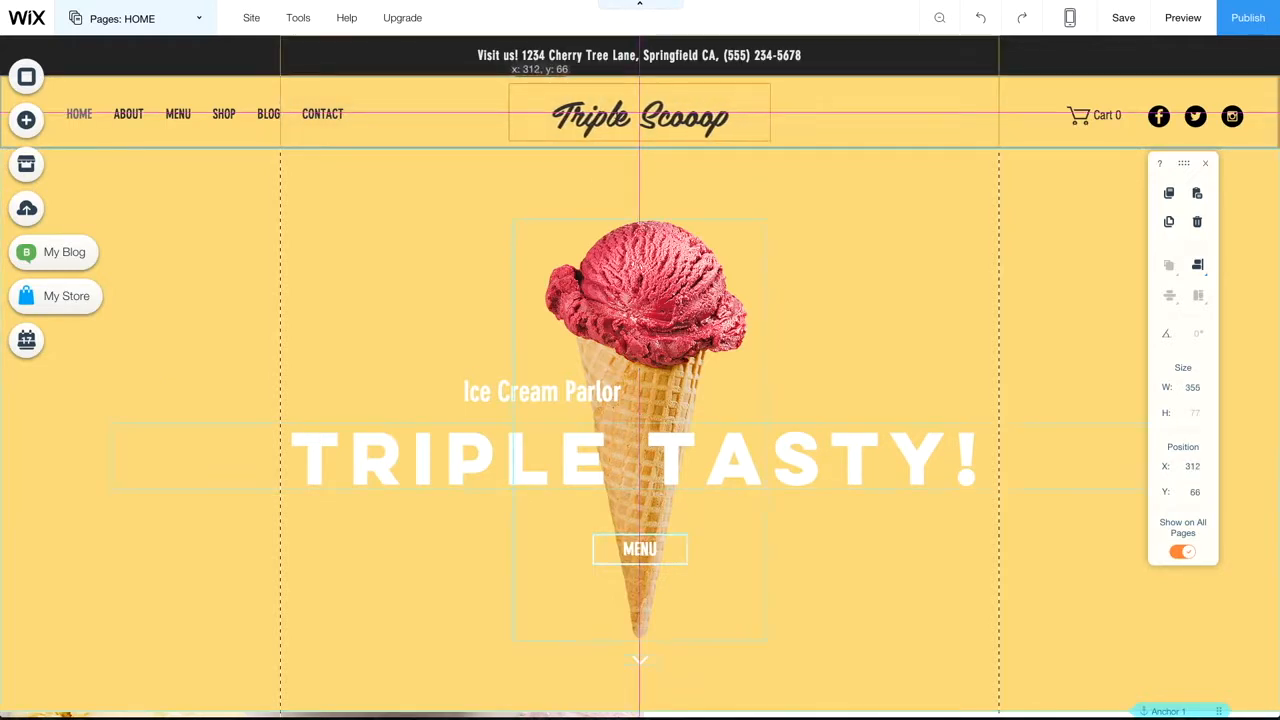
- Centre the Ice Cream Parlor text and nudge the ice cream cone image into place
left_click(570, 396)
left_click_drag(570, 396, 648, 389)
left_click(654, 282)
mouse_move(654, 282)
left_mouse_down()
mouse_move(638, 282)
mouse_move(662, 282)
left_mouse_up()
left_click(843, 307)
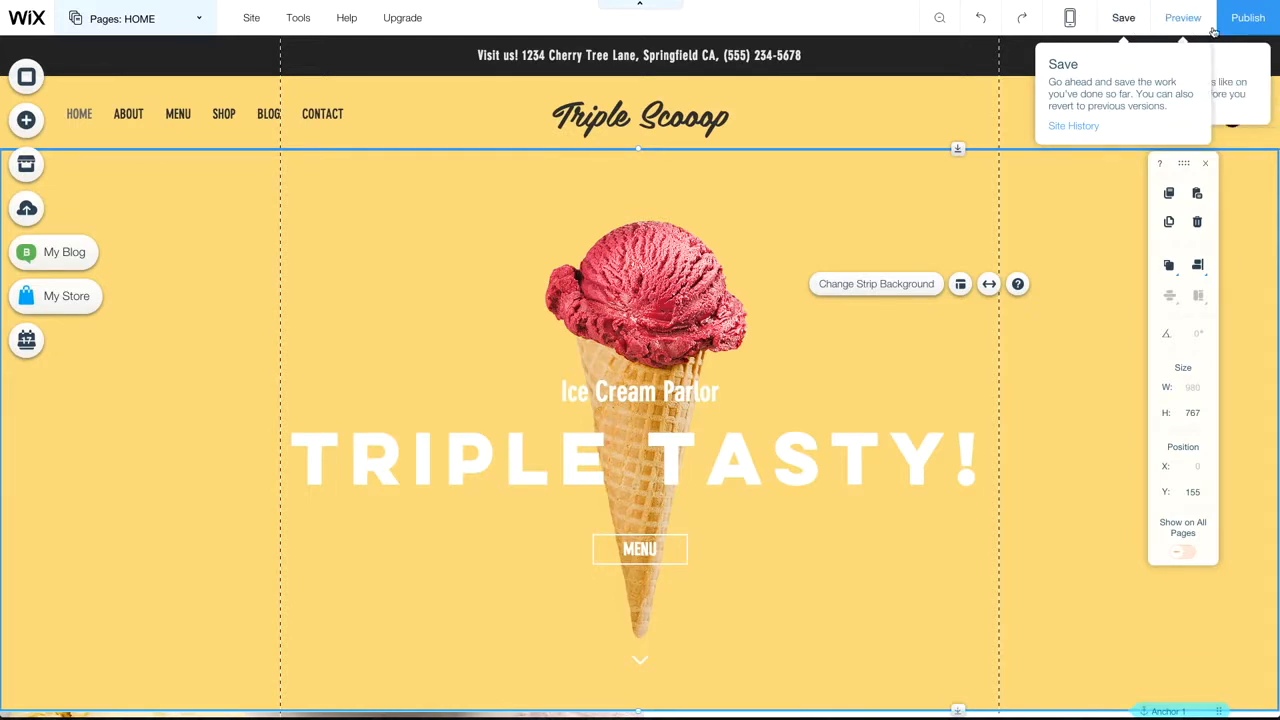
left_click(1070, 20)
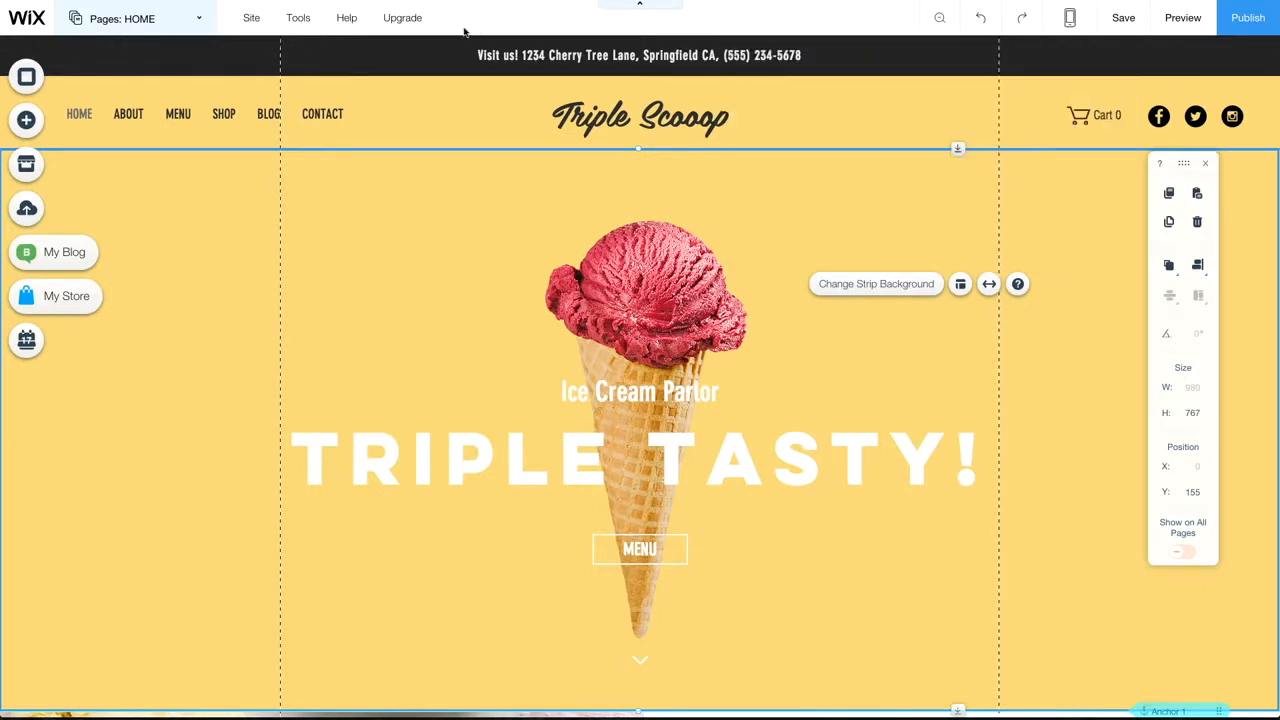
mouse_move(405, 25)
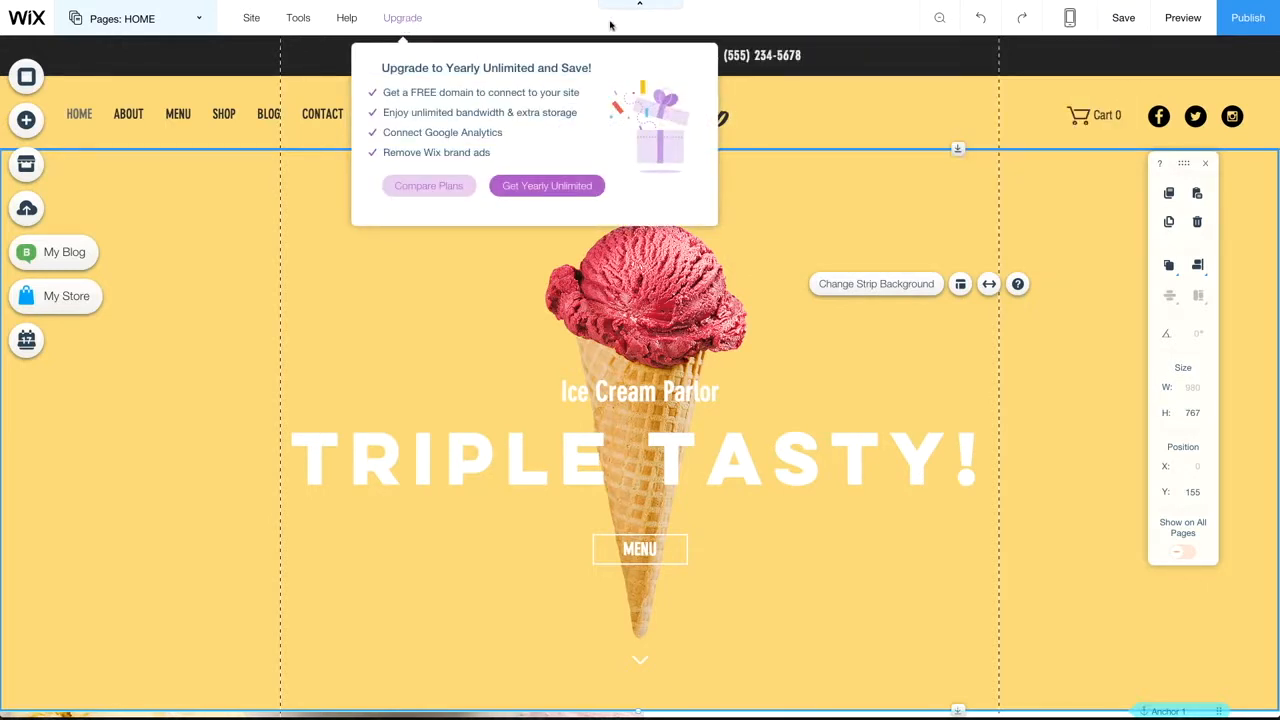
left_click(1182, 18)
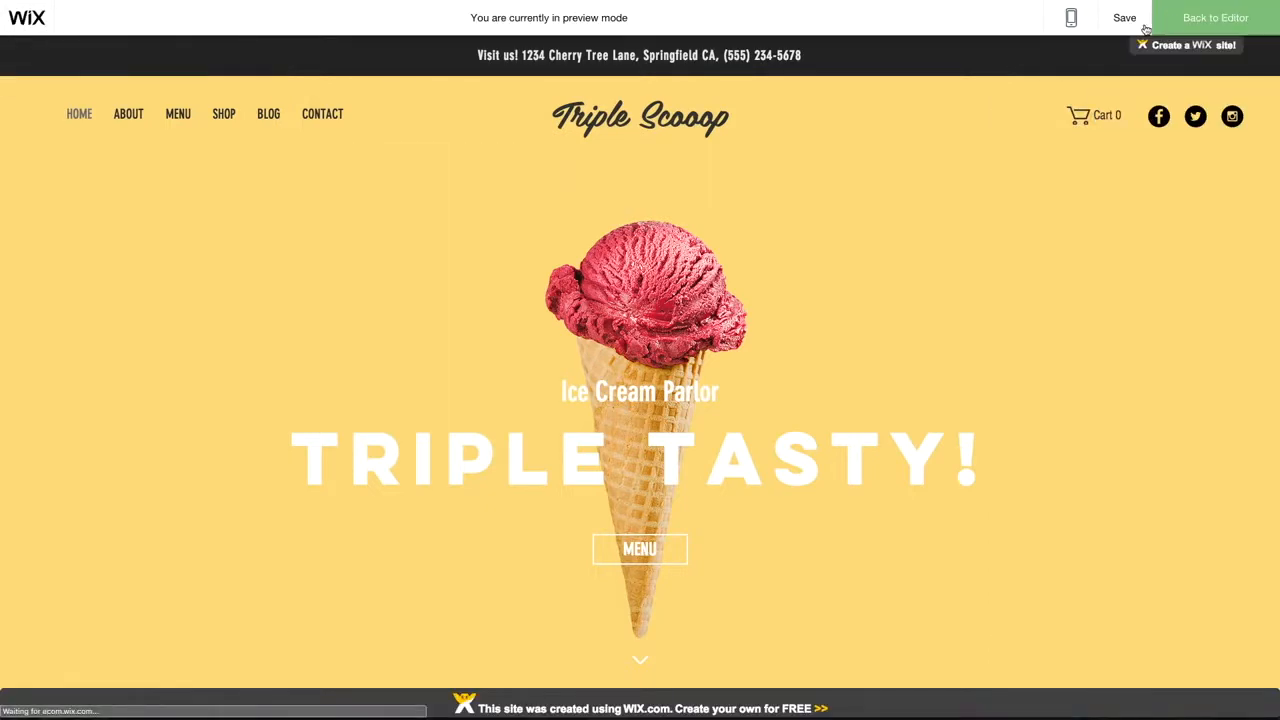
scroll(951, 209, "down", 5)
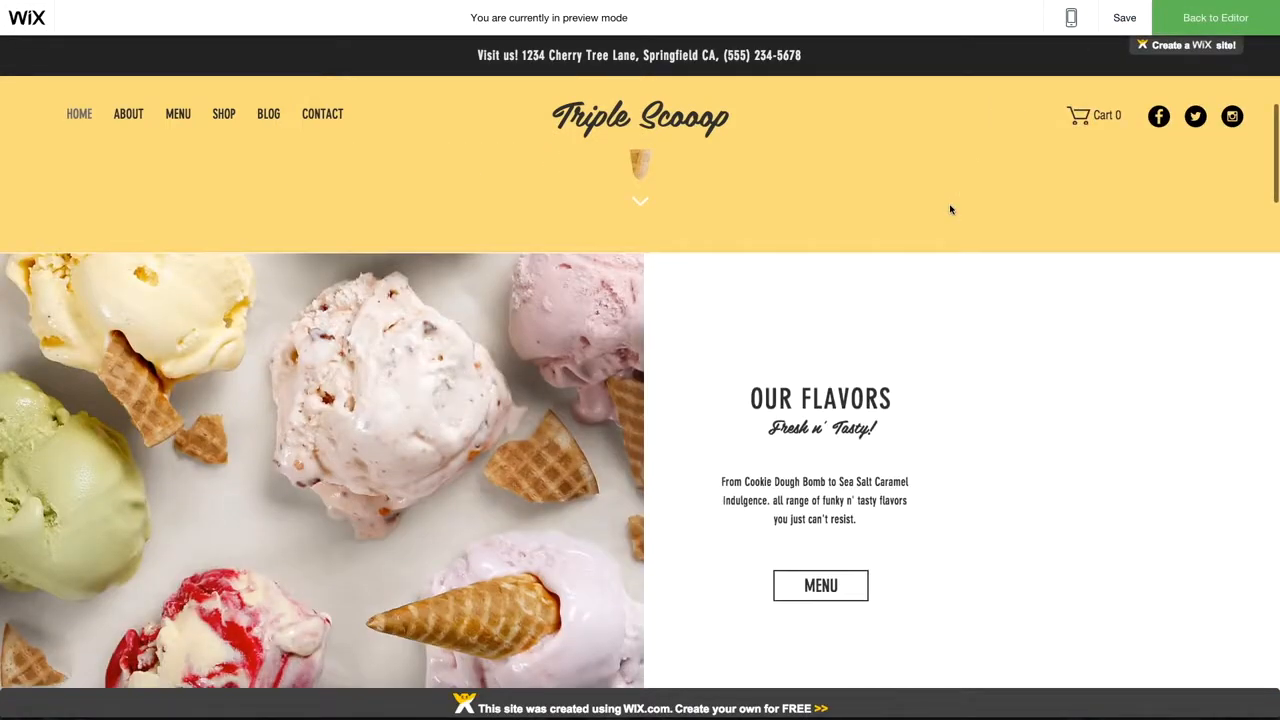
scroll(951, 209, "down", 3)
scroll(953, 209, "down", 2)
scroll(953, 209, "down", 2)
scroll(953, 209, "up", 5)
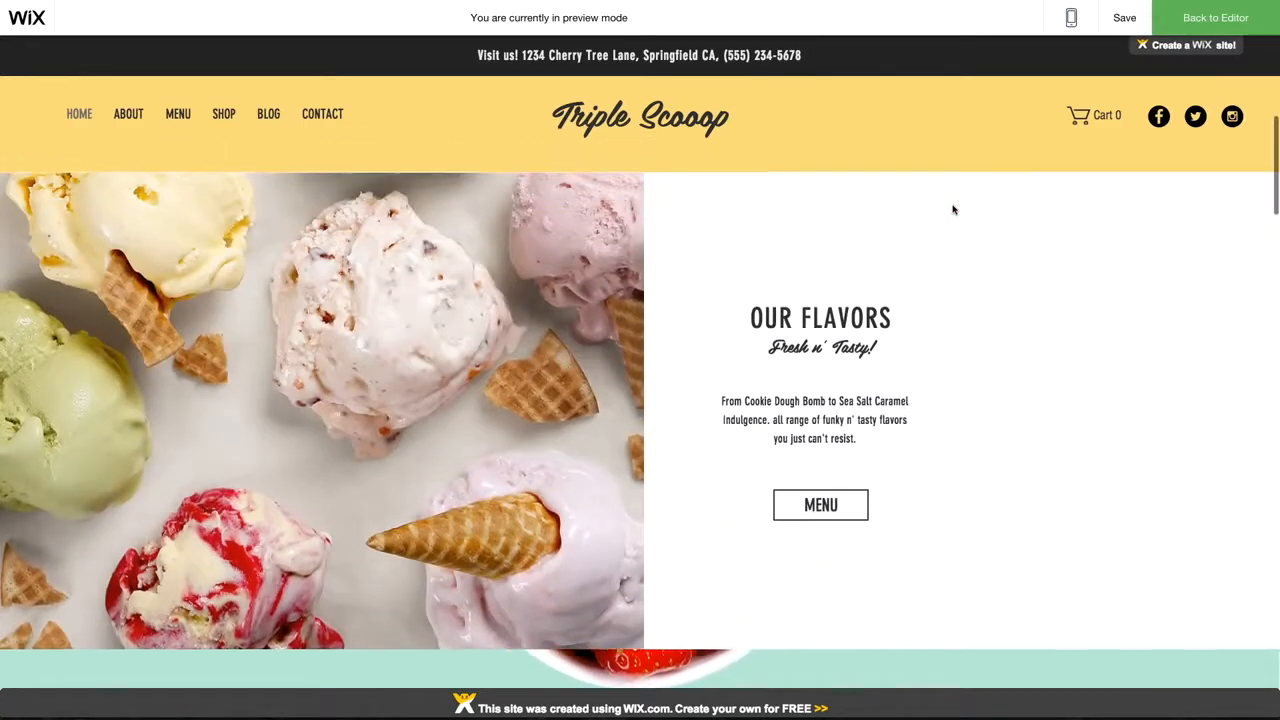
scroll(953, 209, "up", 5)
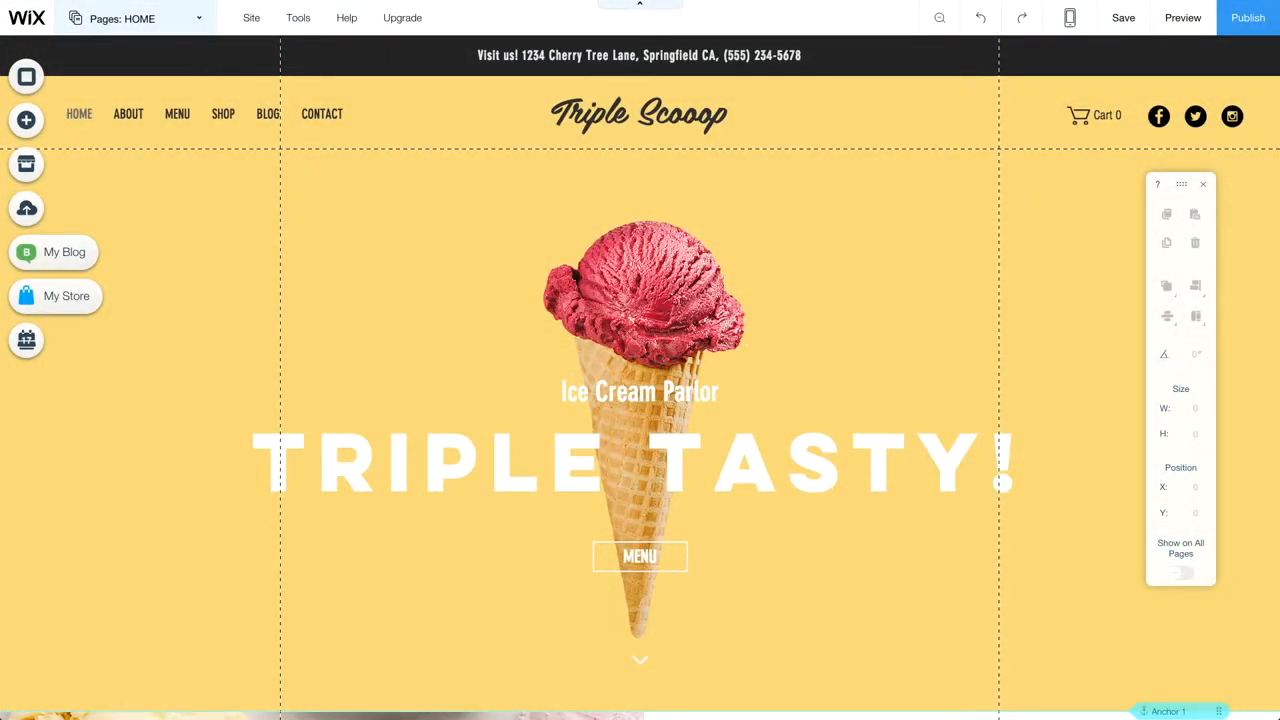
- Move HOME to third place in the page list, after ABOUT and MENU
left_click(135, 19)
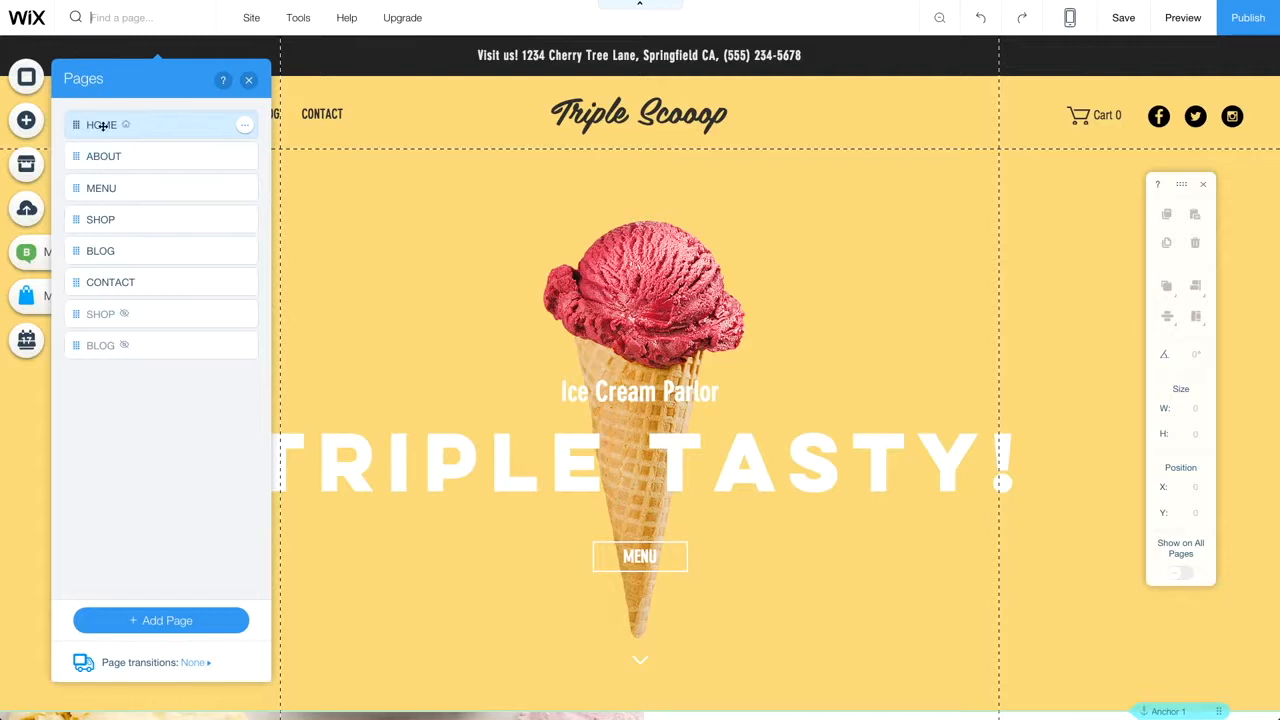
left_click_drag(76, 125, 72, 183)
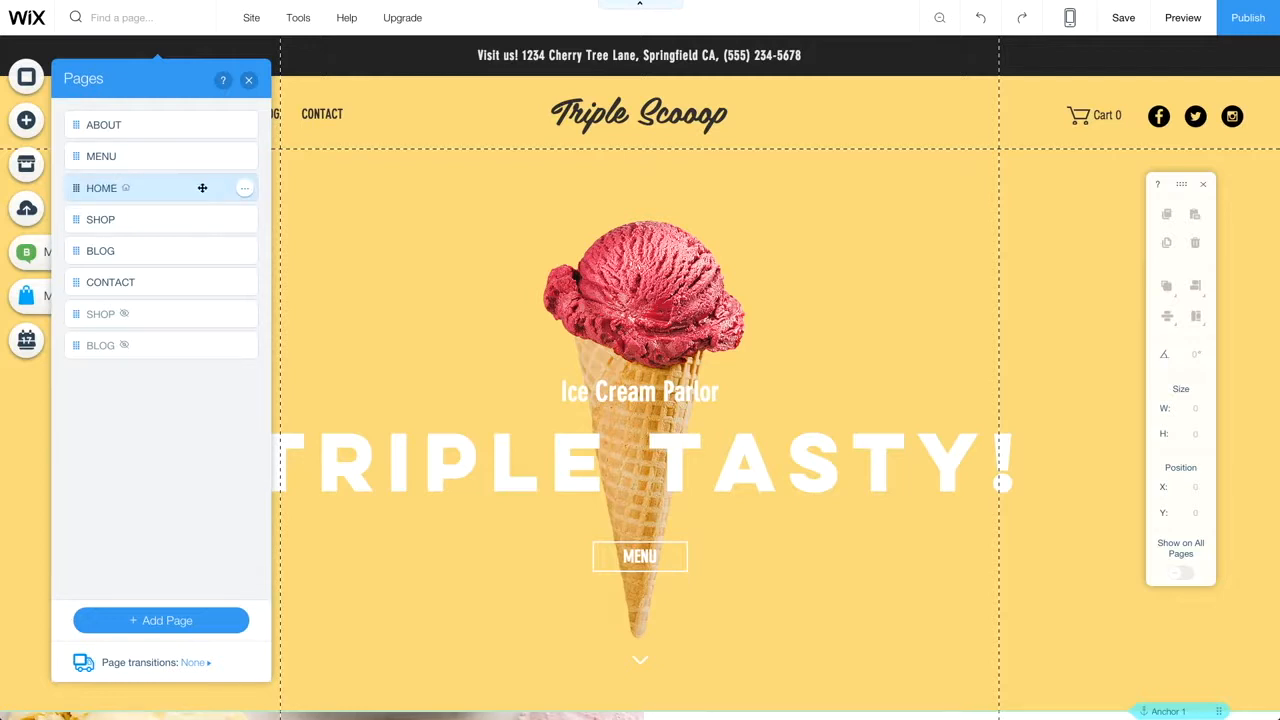
left_click(245, 189)
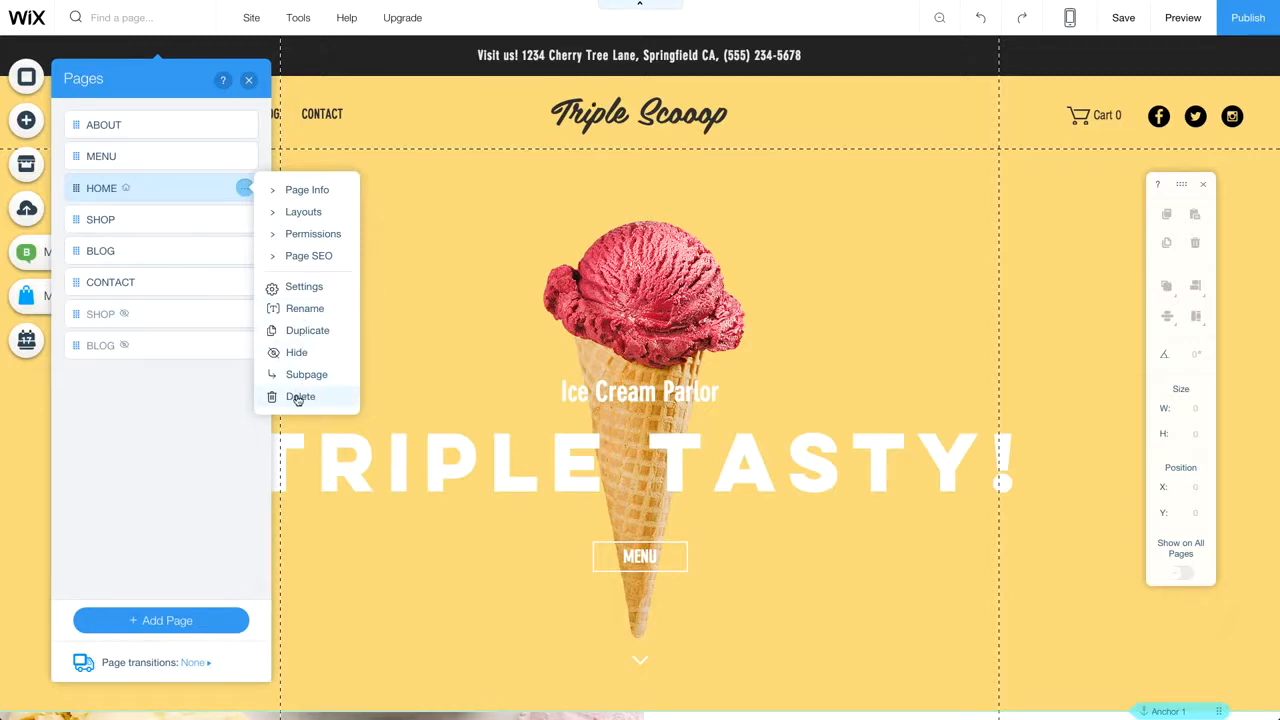
- Switch between the SHOP, CONTACT and HOME pages, then reopen HOME's page settings
left_click(306, 288)
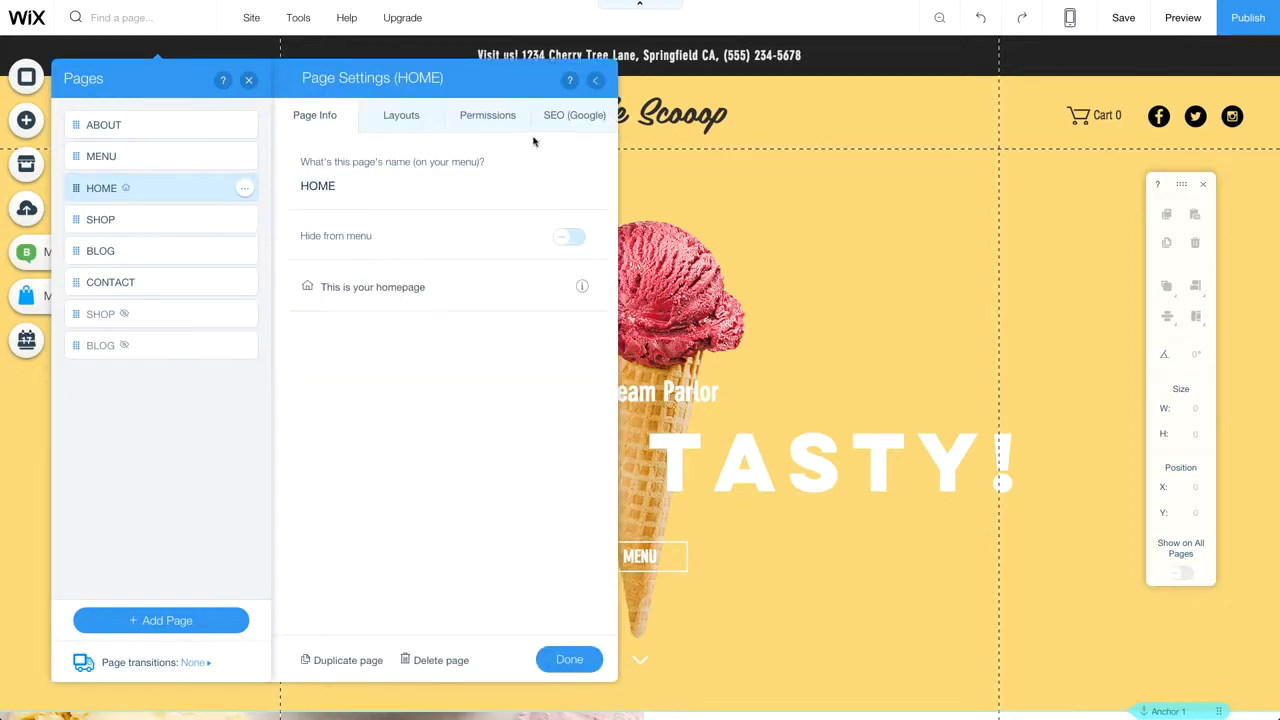
left_click(595, 81)
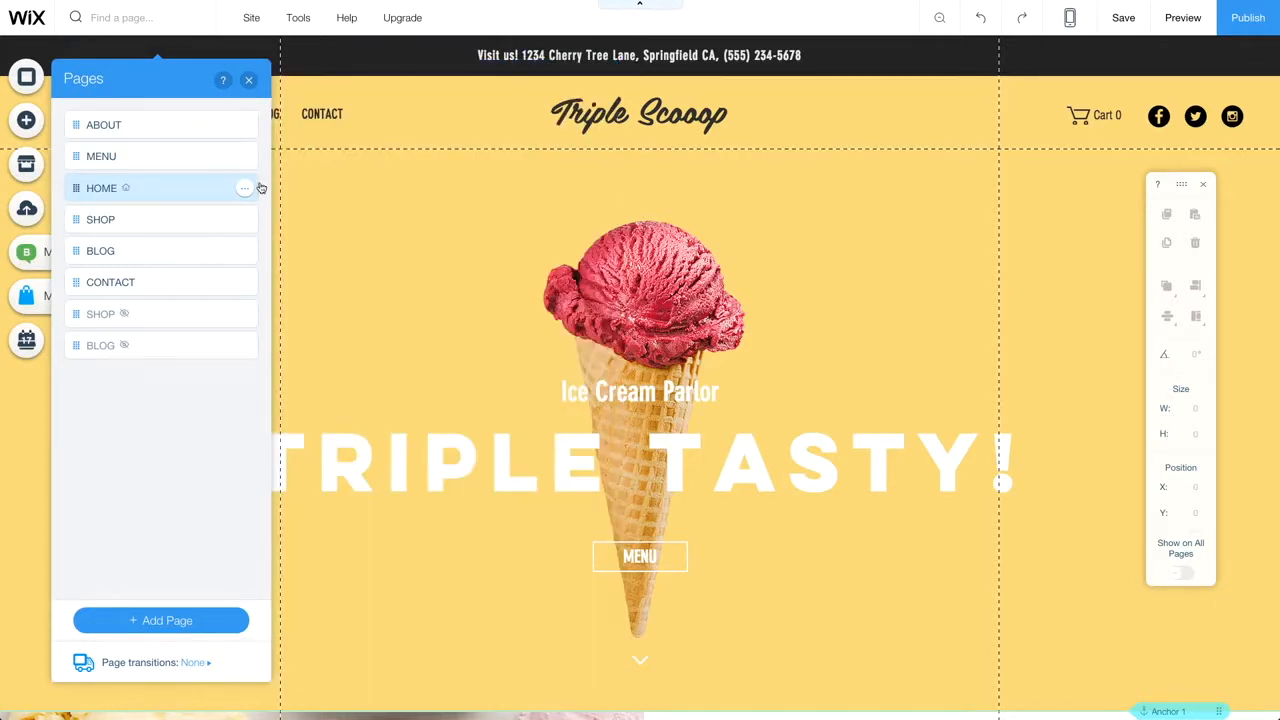
left_click(225, 219)
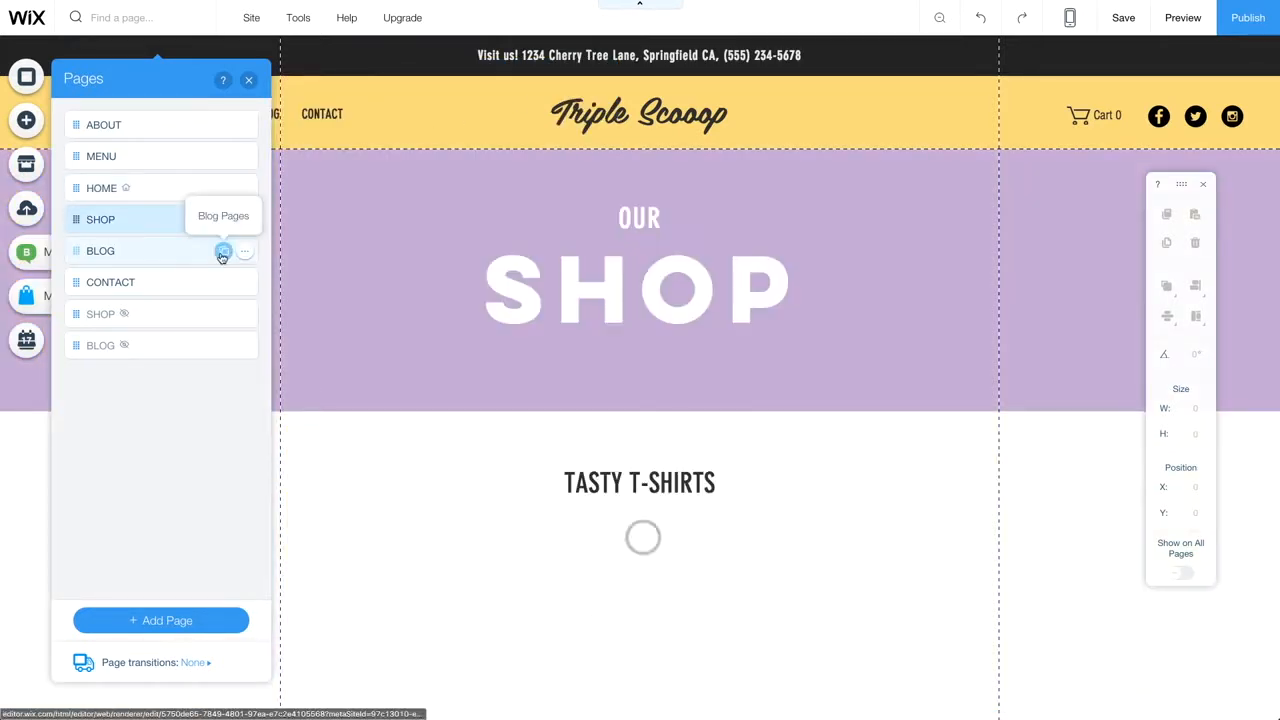
left_click(194, 283)
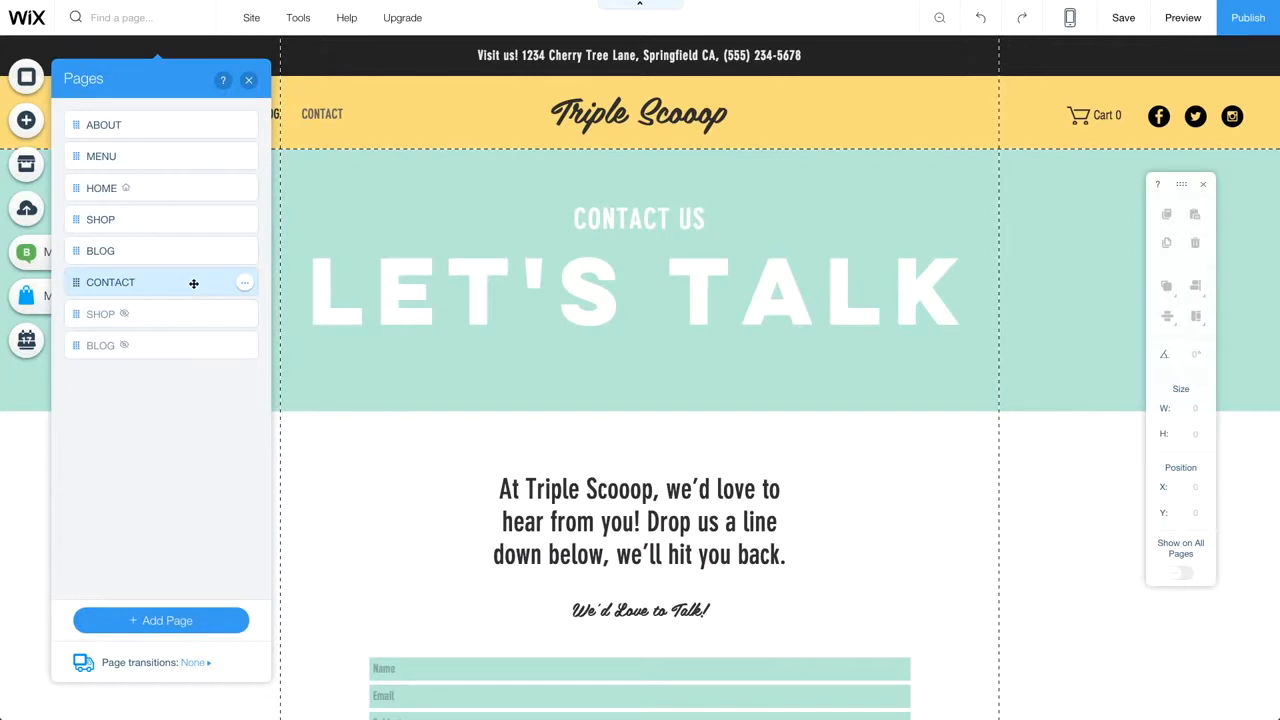
left_click(197, 188)
left_click(243, 189)
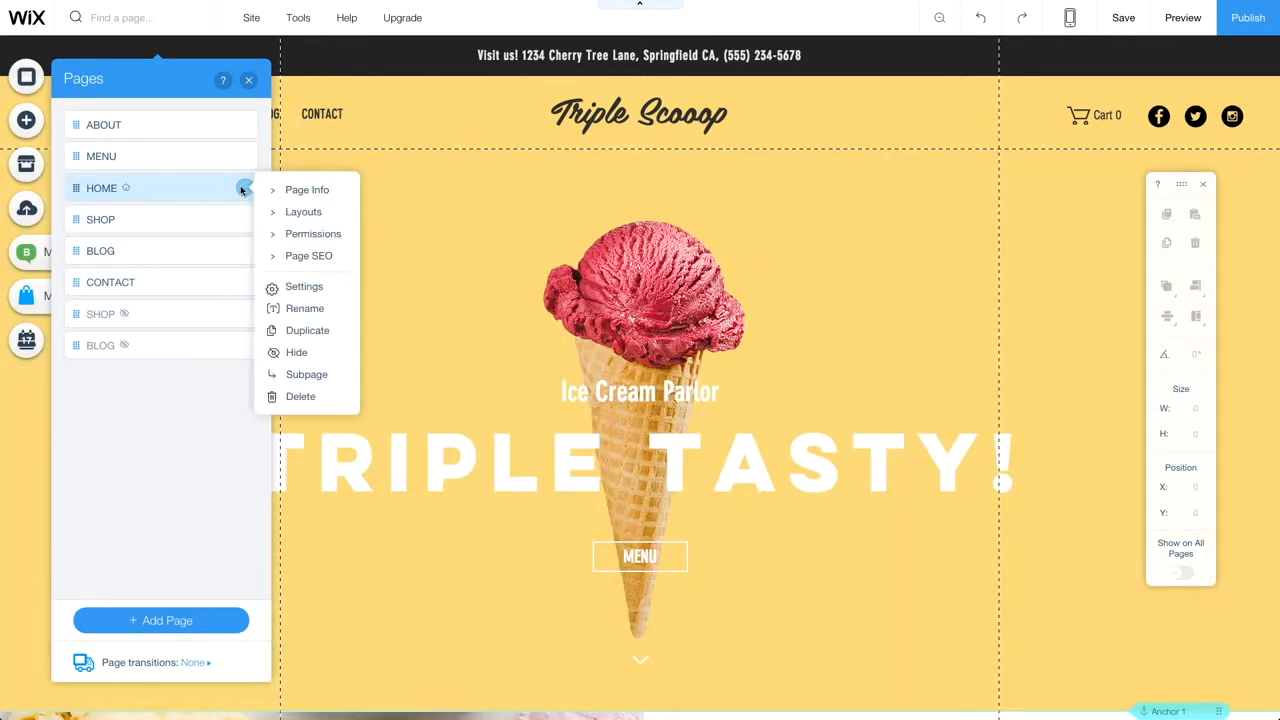
left_click(304, 287)
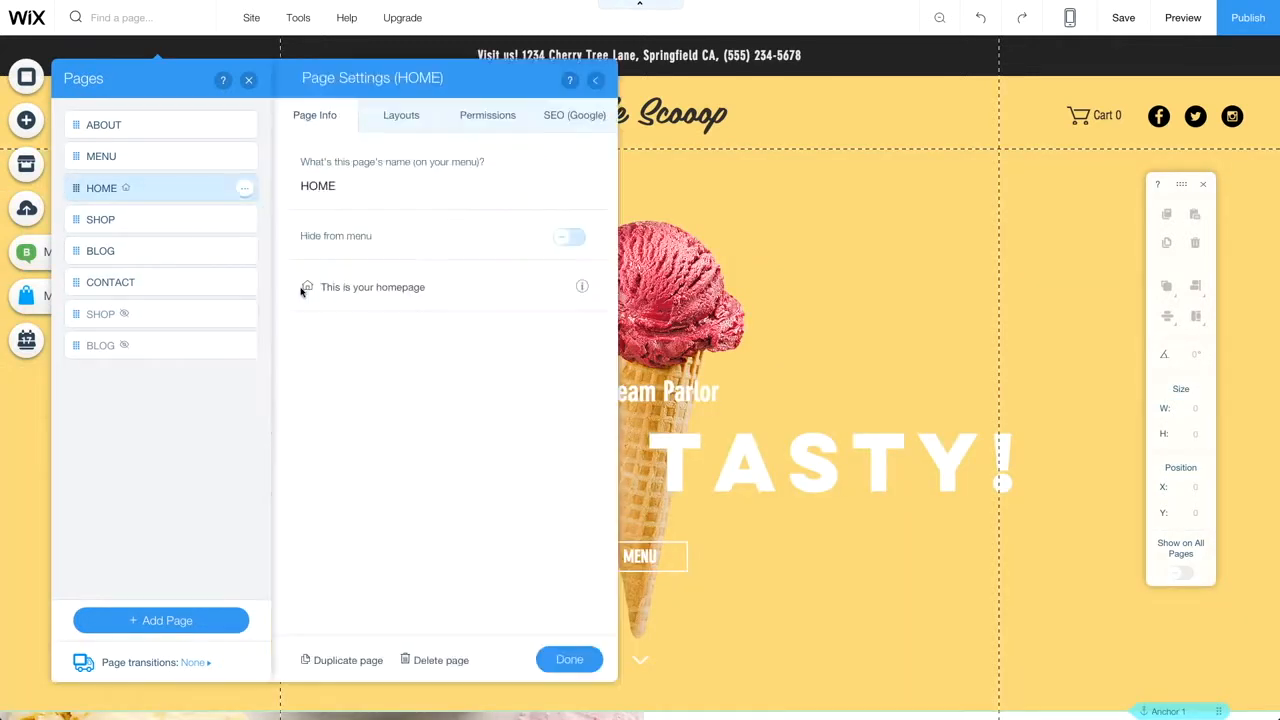
- Keep HOME's layout Standard after trying no header/footer, then view Permissions and SEO (Google)
left_click(401, 117)
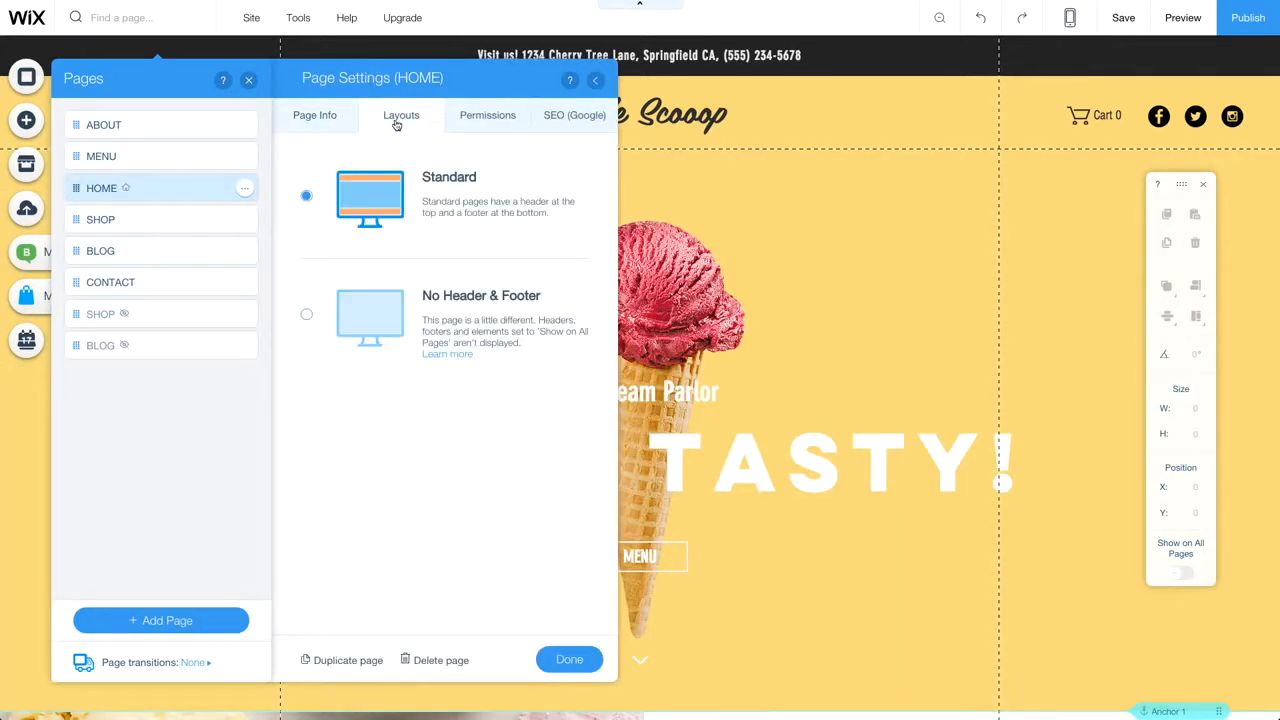
left_click(307, 317)
left_click(306, 196)
left_click(485, 118)
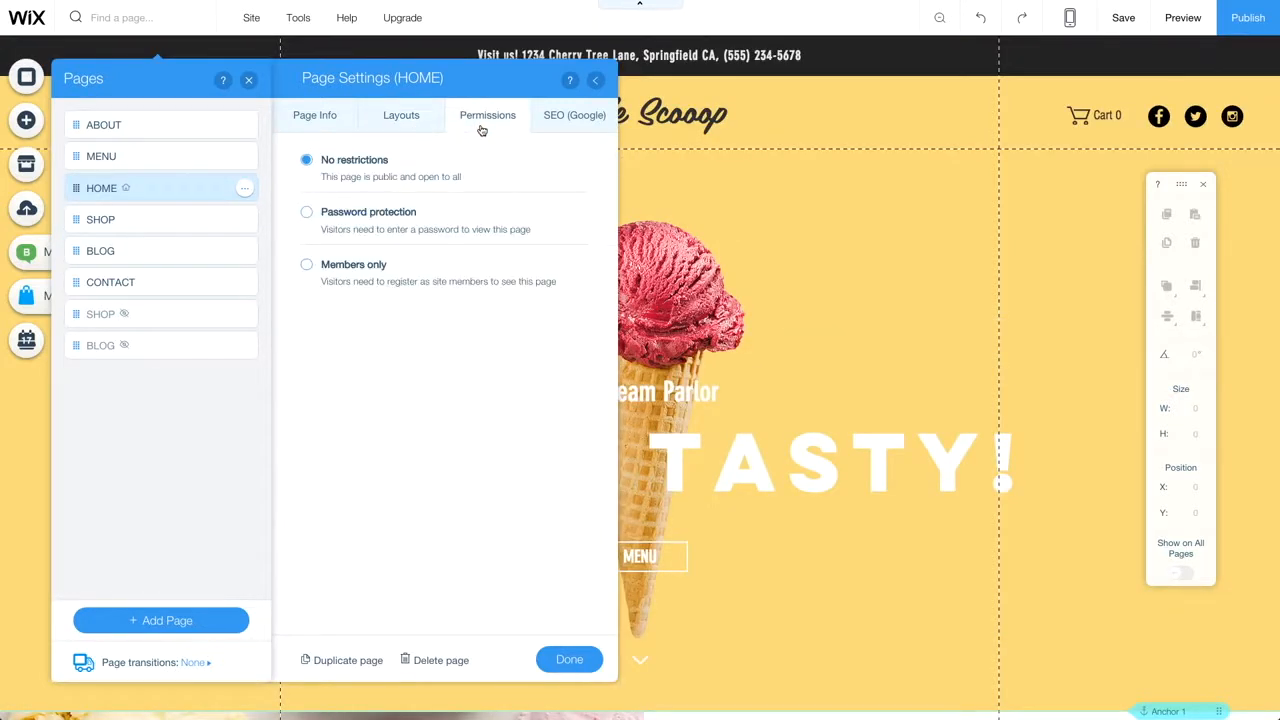
left_click(565, 120)
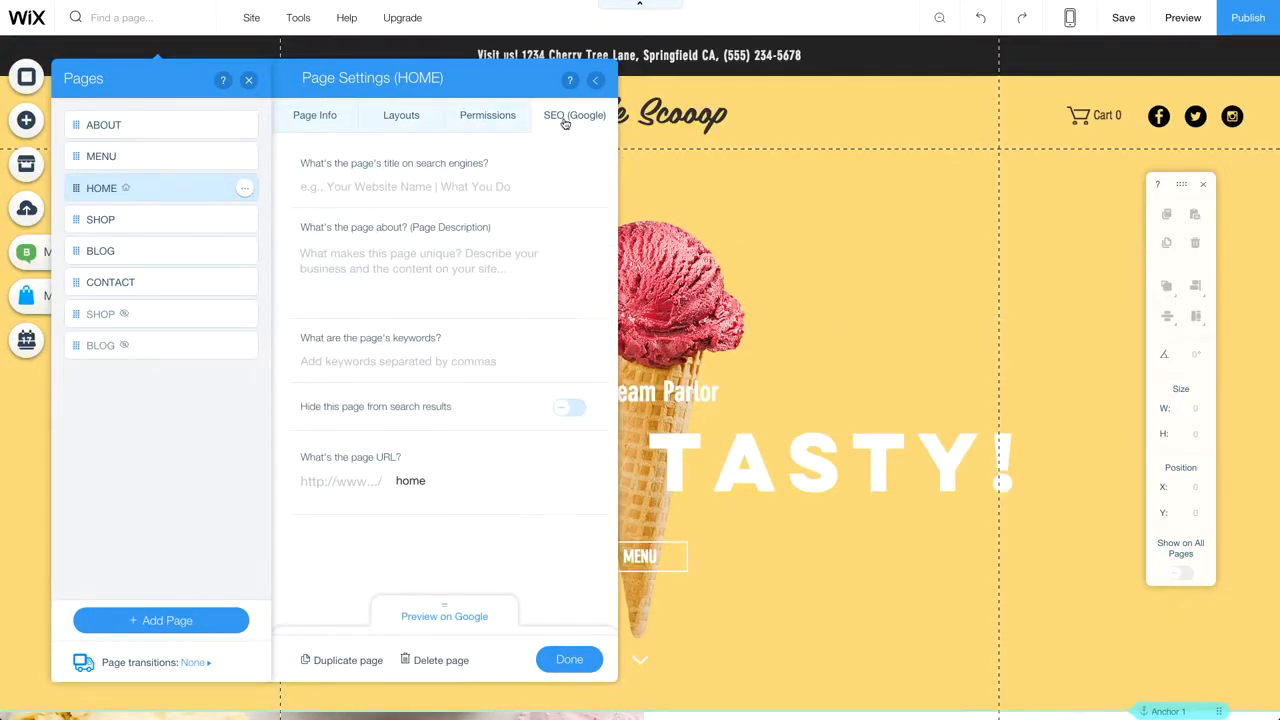
- Set HOME's search title to 'Triple Scooop' and paste in the description and keywords
left_click(414, 178)
type("Triple Scooop")
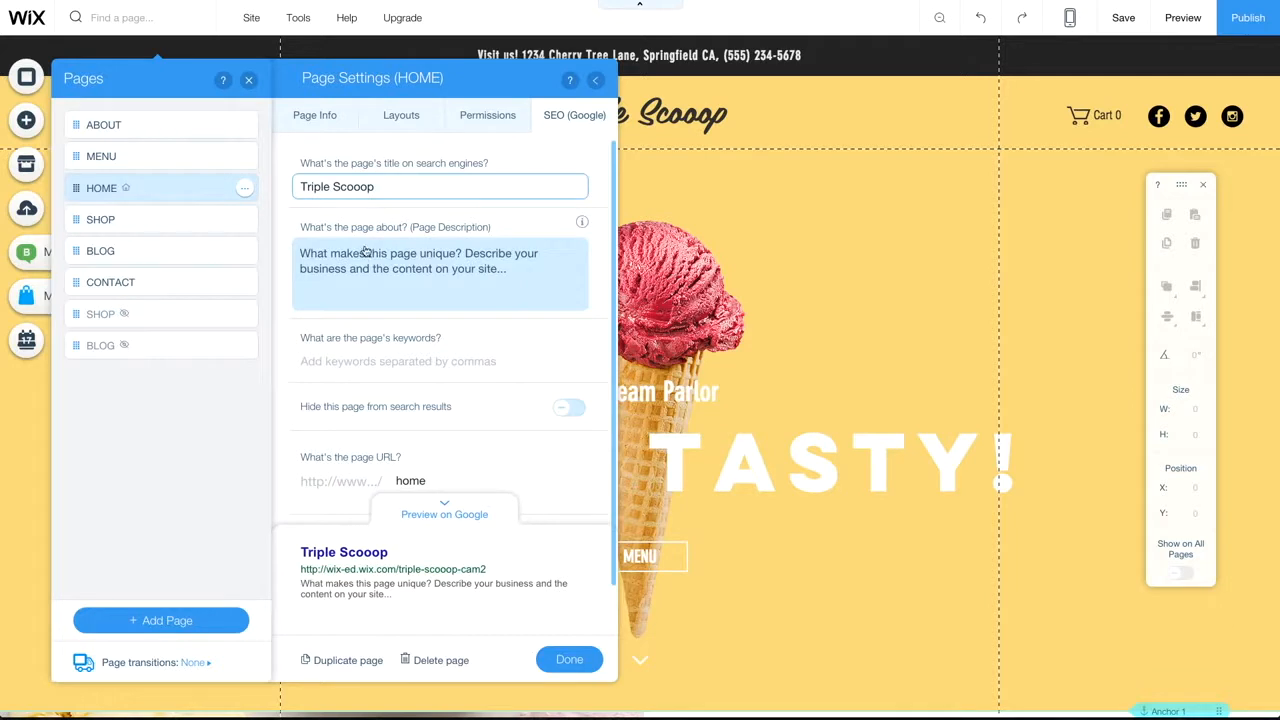
left_click(363, 258)
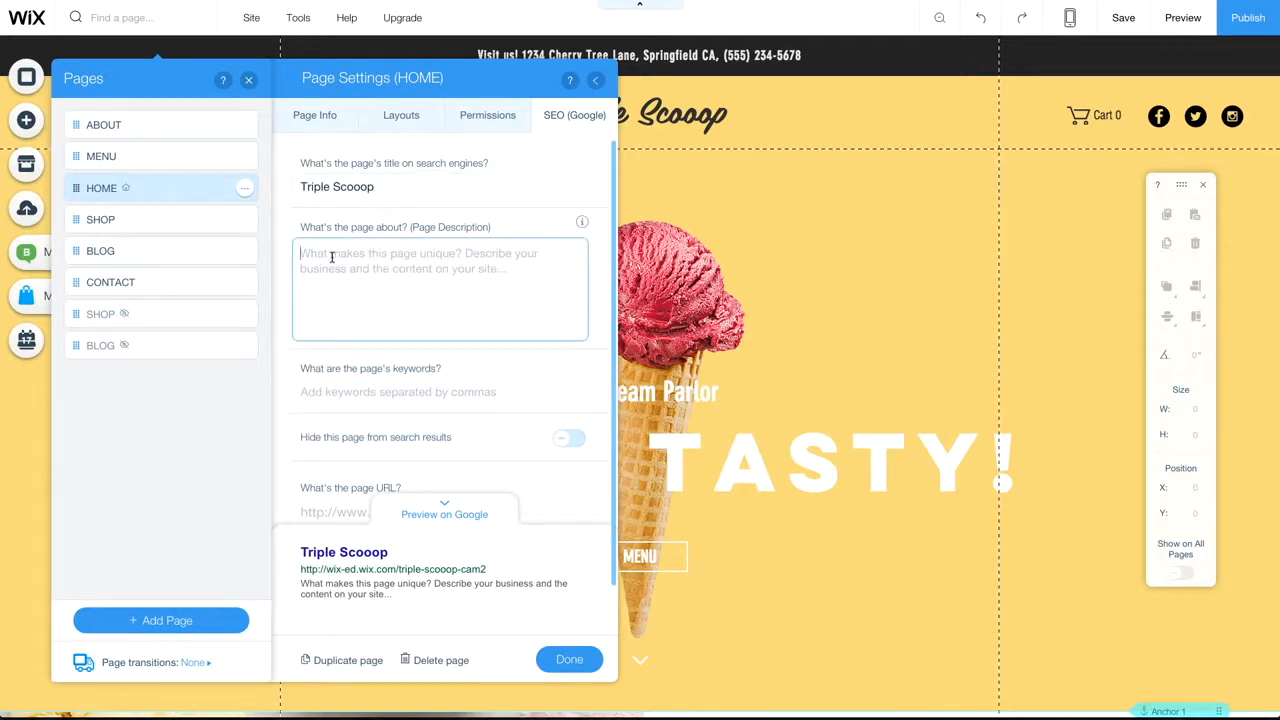
type("California-based gourmet ice cream shop.")
left_click(323, 391)
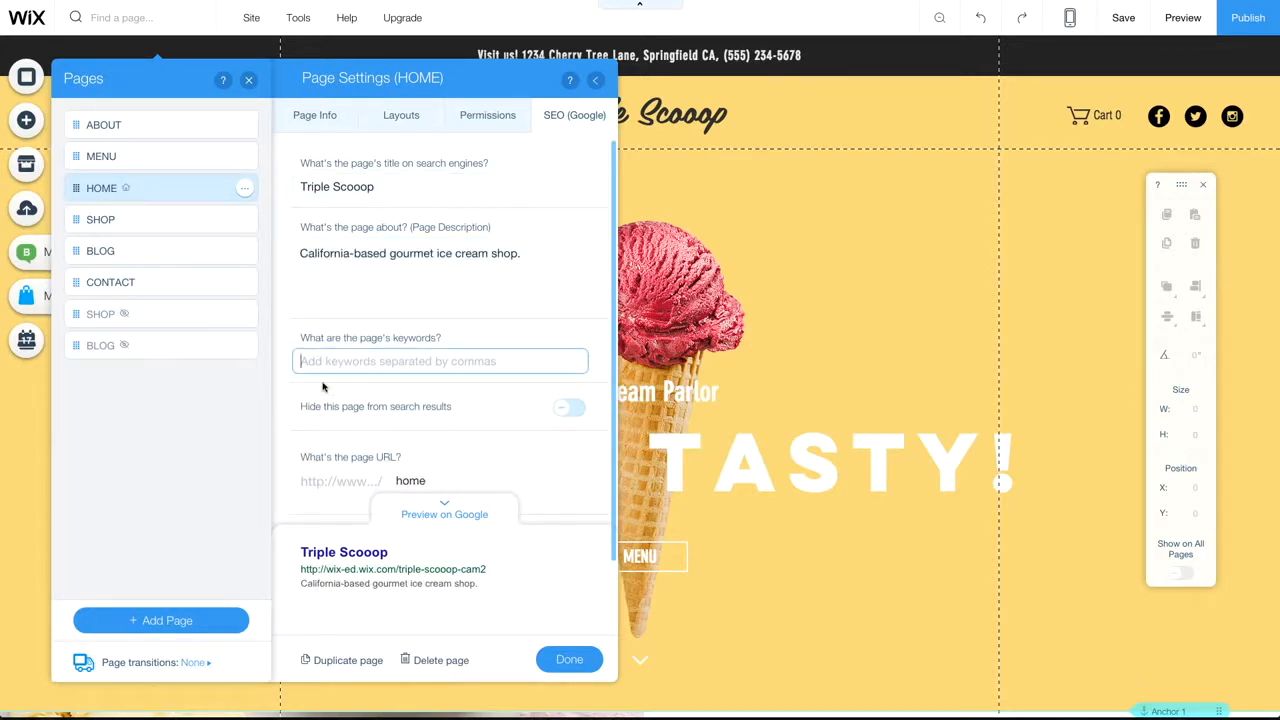
key("ctrl+v")
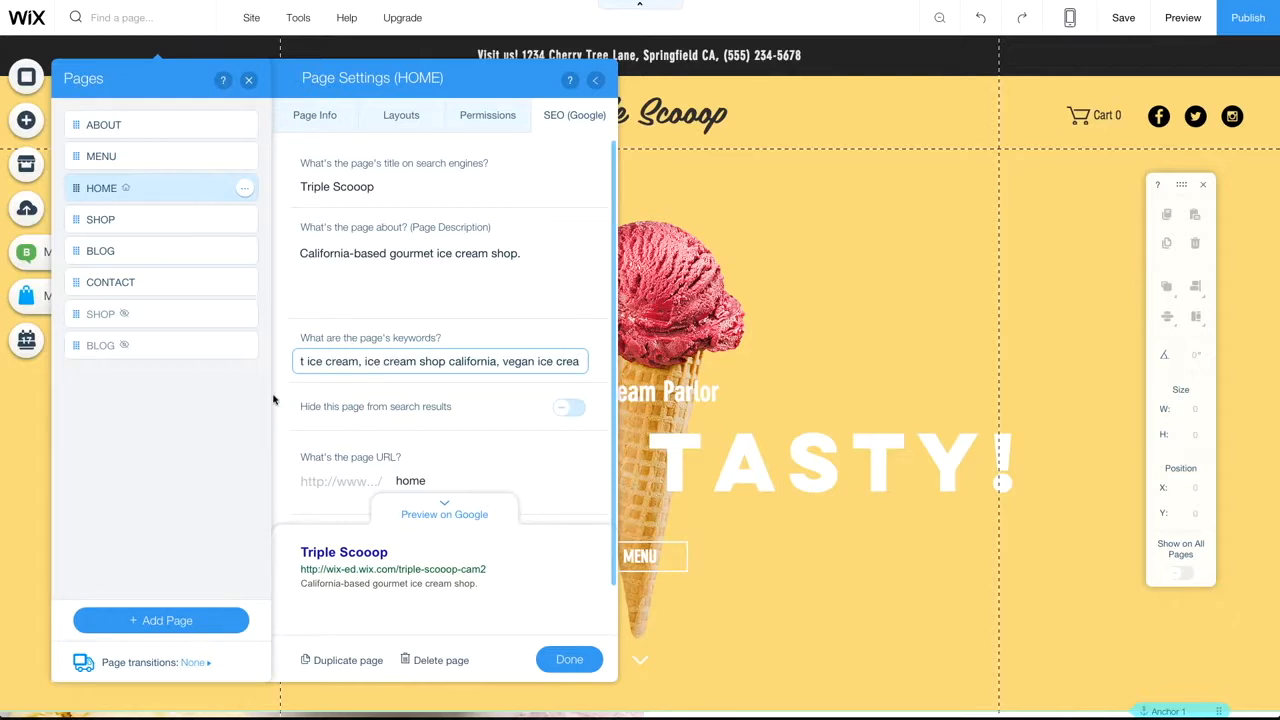
type("m")
key("Return")
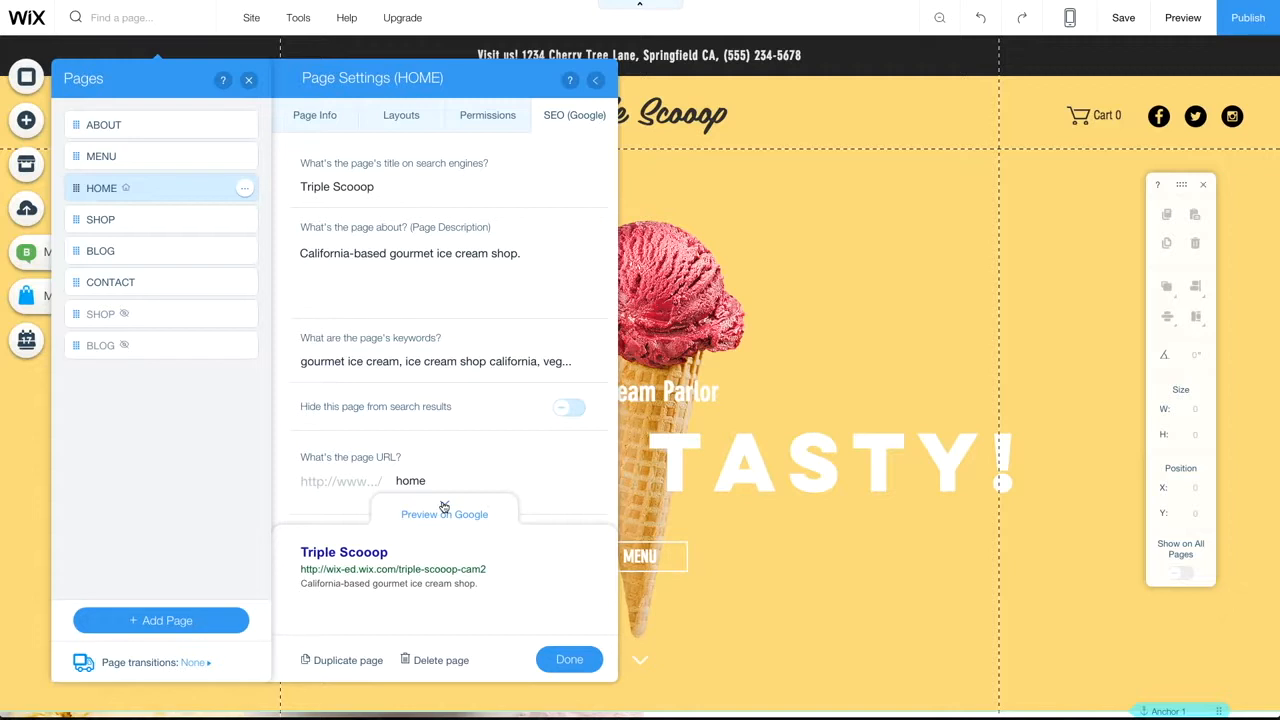
- Toggle the Google search preview off and on, then switch to the SHOP page's settings
left_click(444, 509)
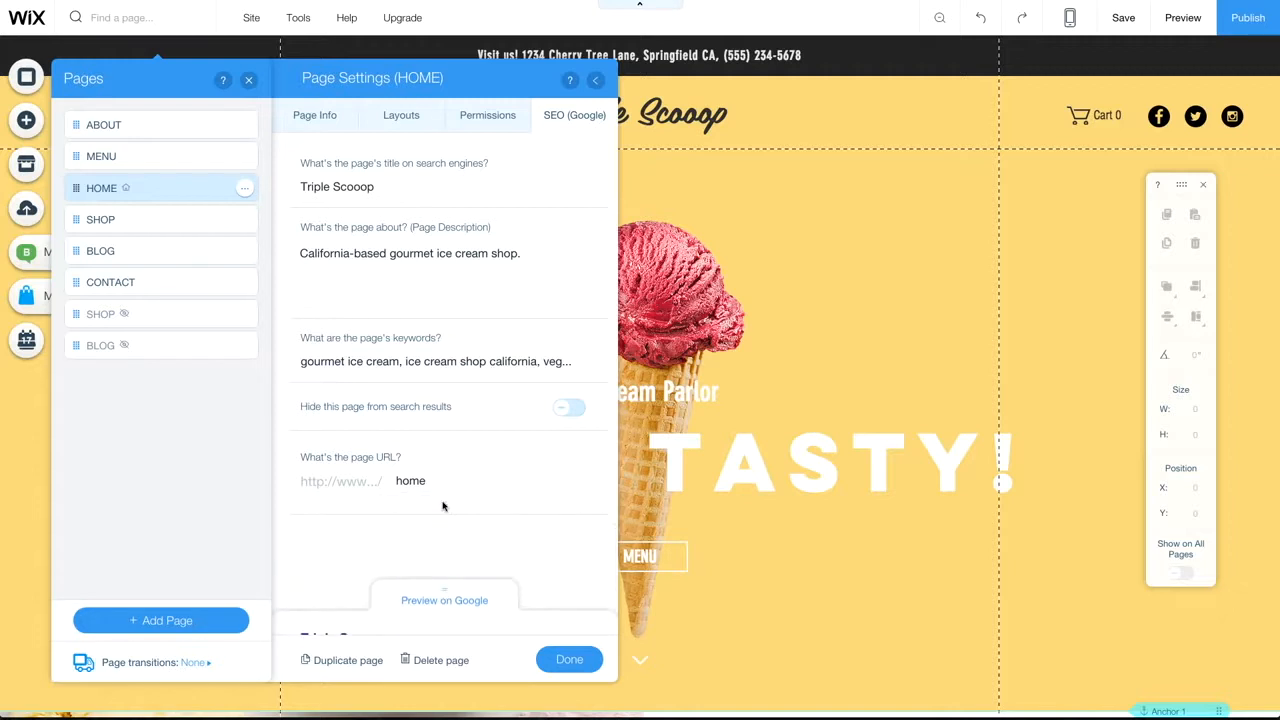
left_click(440, 604)
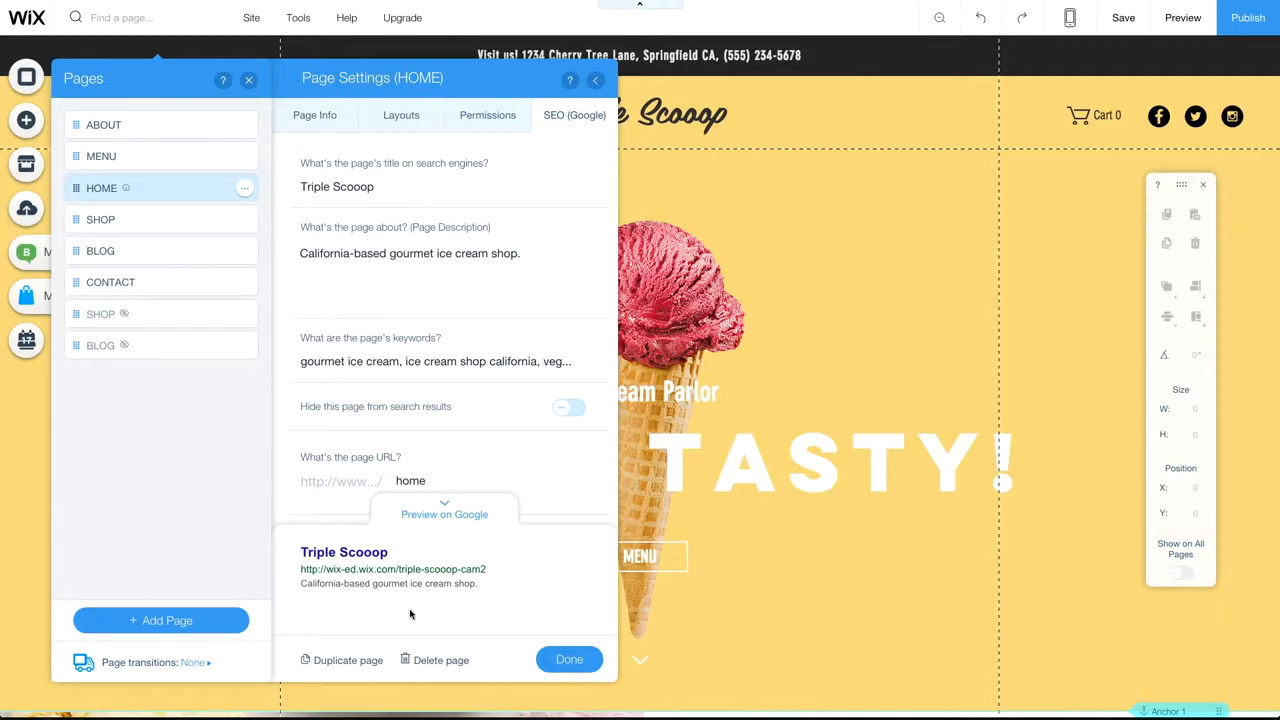
left_click(147, 219)
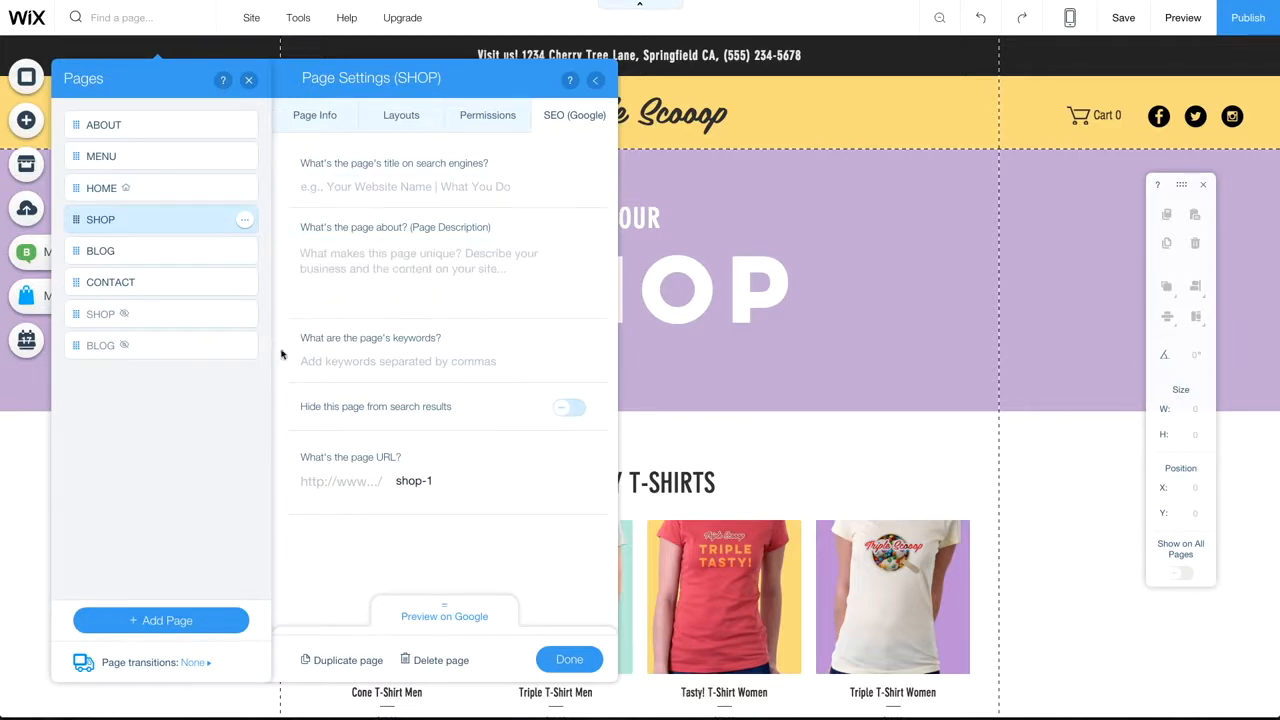
left_click(157, 621)
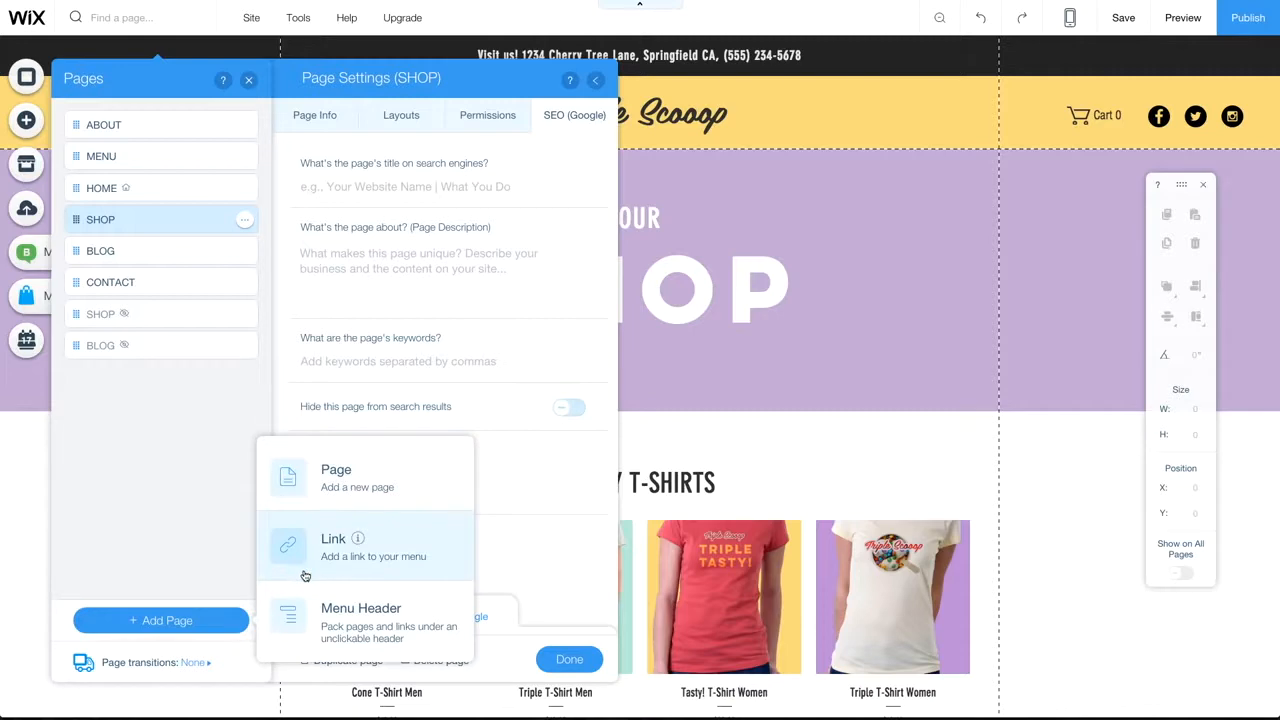
- Set the page transitions to Horizontal
left_click(193, 663)
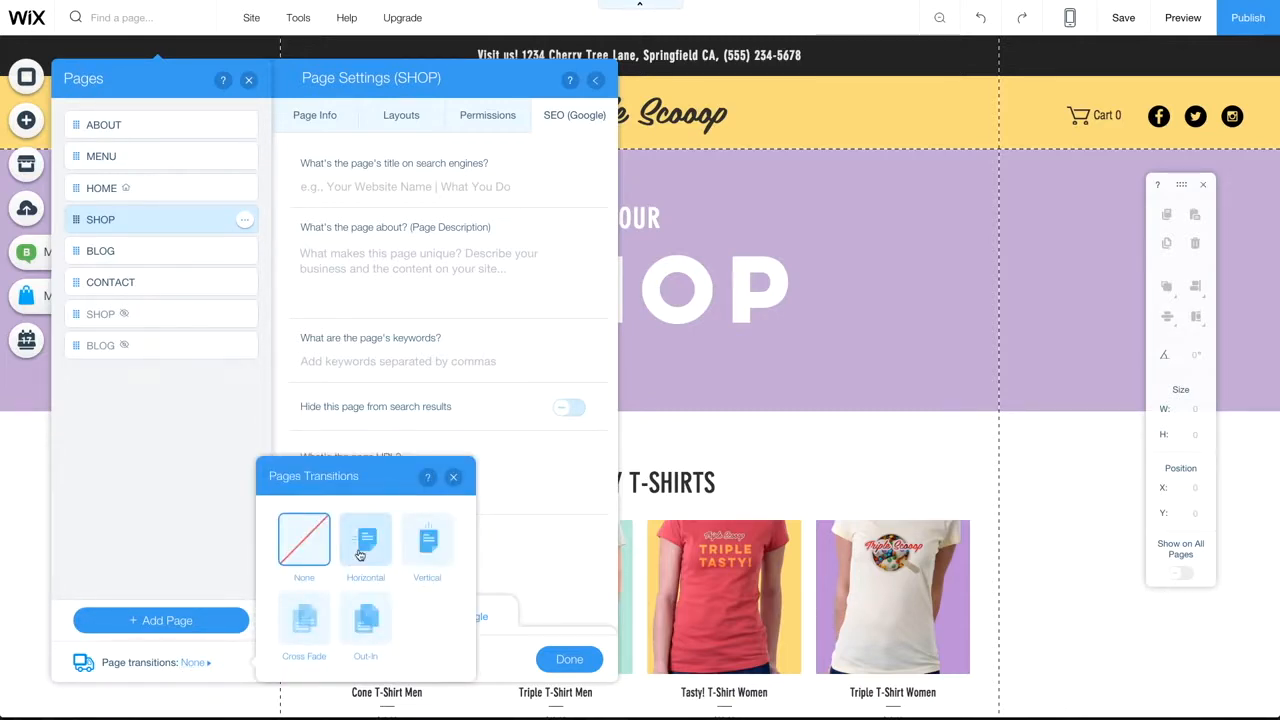
left_click(359, 549)
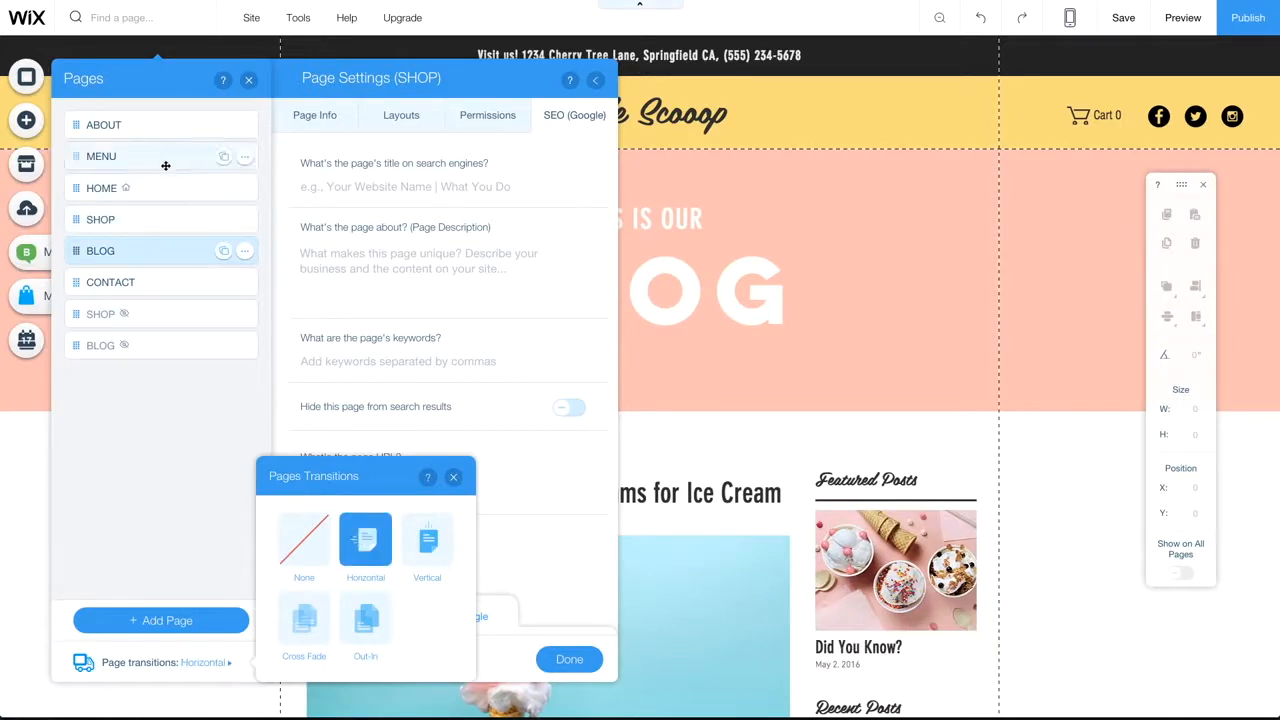
left_click(165, 160)
- Put HOME first and nest ABOUT, MENU and SHOP beneath it as subpages
left_click_drag(73, 190, 72, 118)
left_click(174, 129)
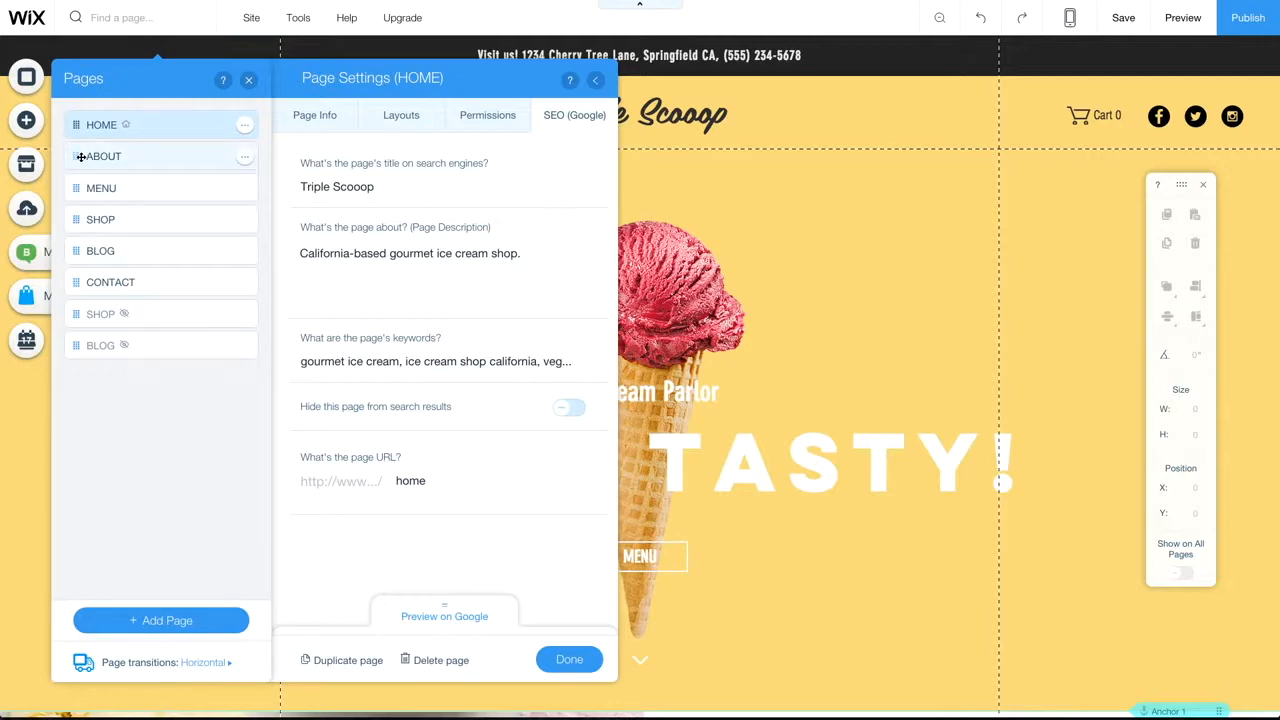
left_click_drag(76, 156, 100, 172)
left_click_drag(80, 217, 104, 215)
left_click(574, 658)
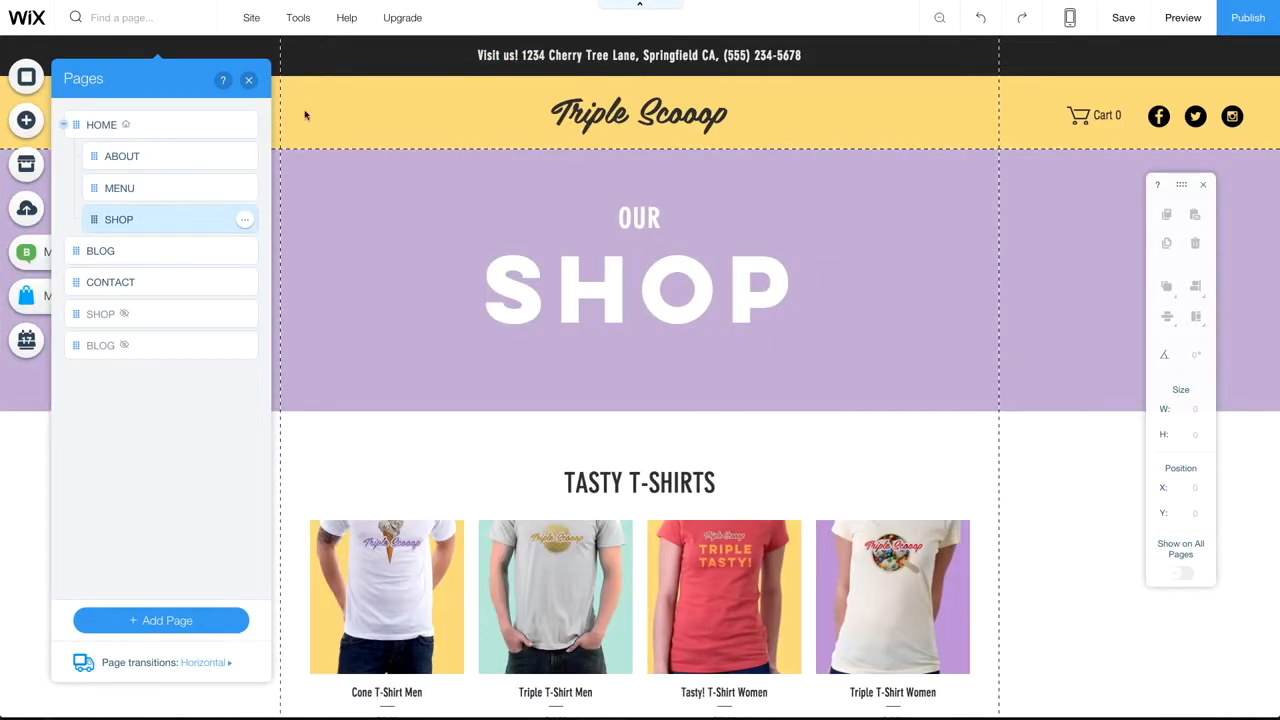
left_click(248, 80)
- Preview the site, then sign up for a new Wix account with an email and password
left_click(1183, 17)
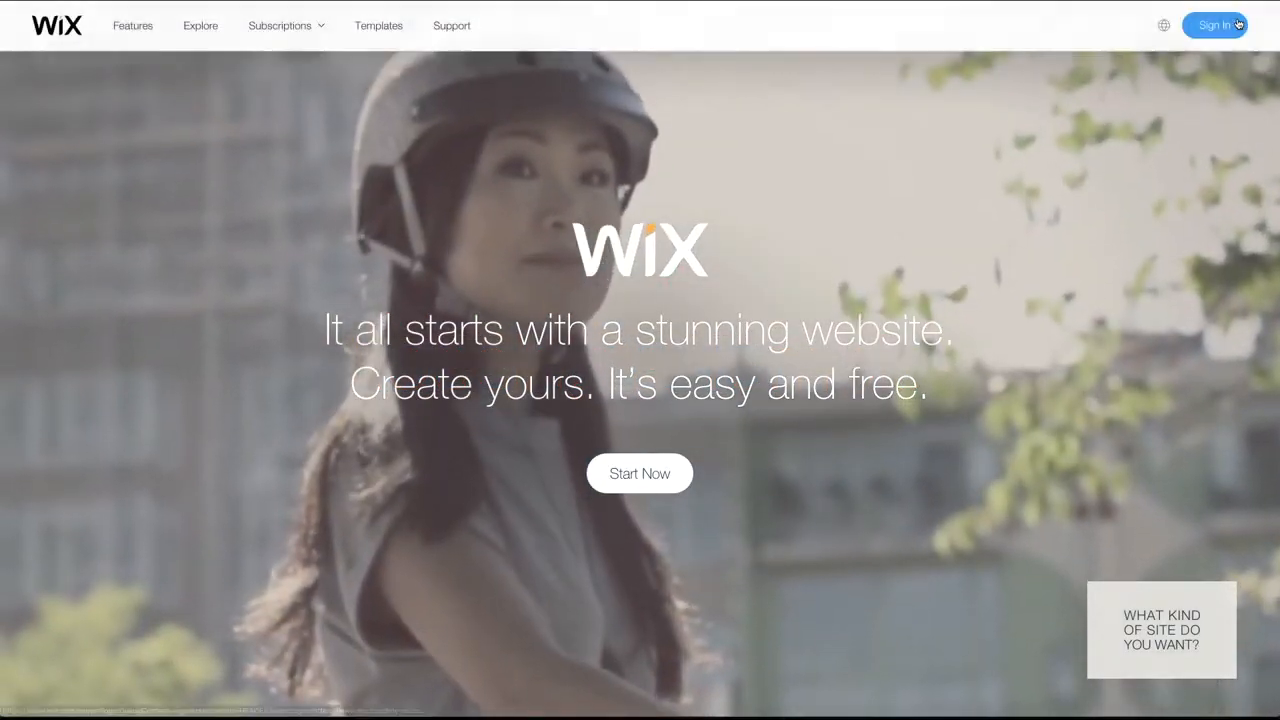
left_click(1212, 28)
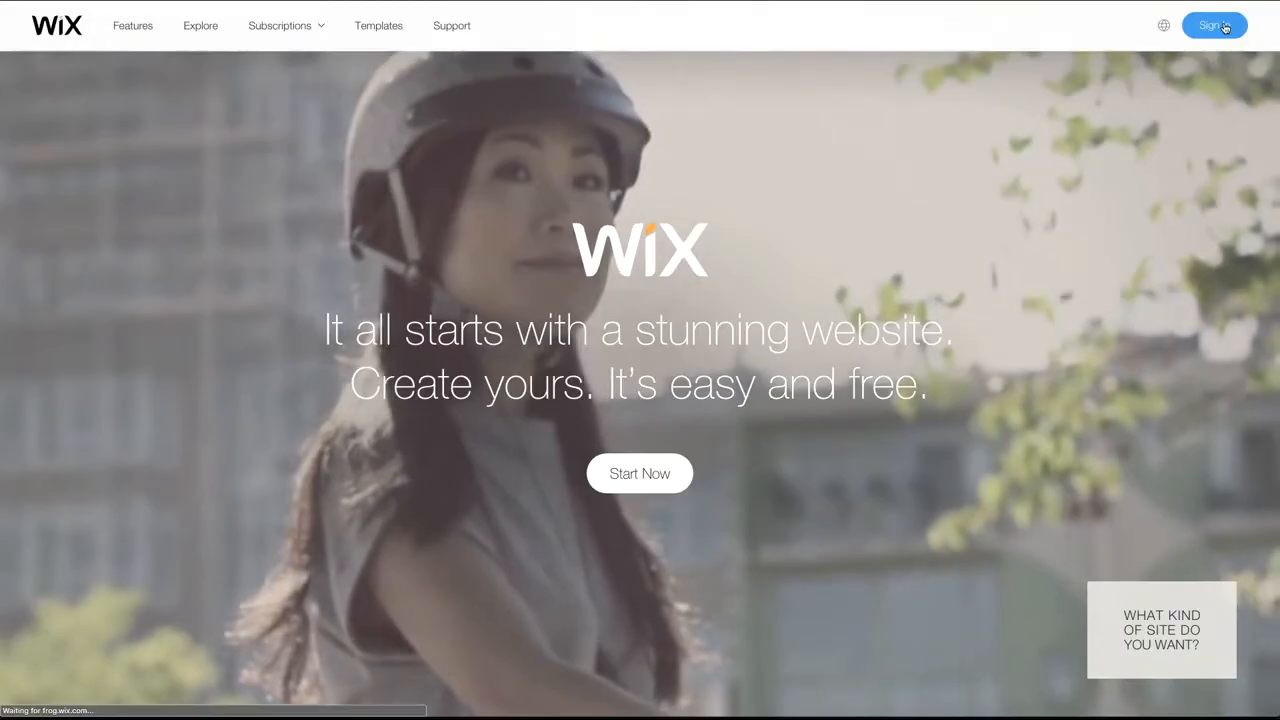
left_click(694, 283)
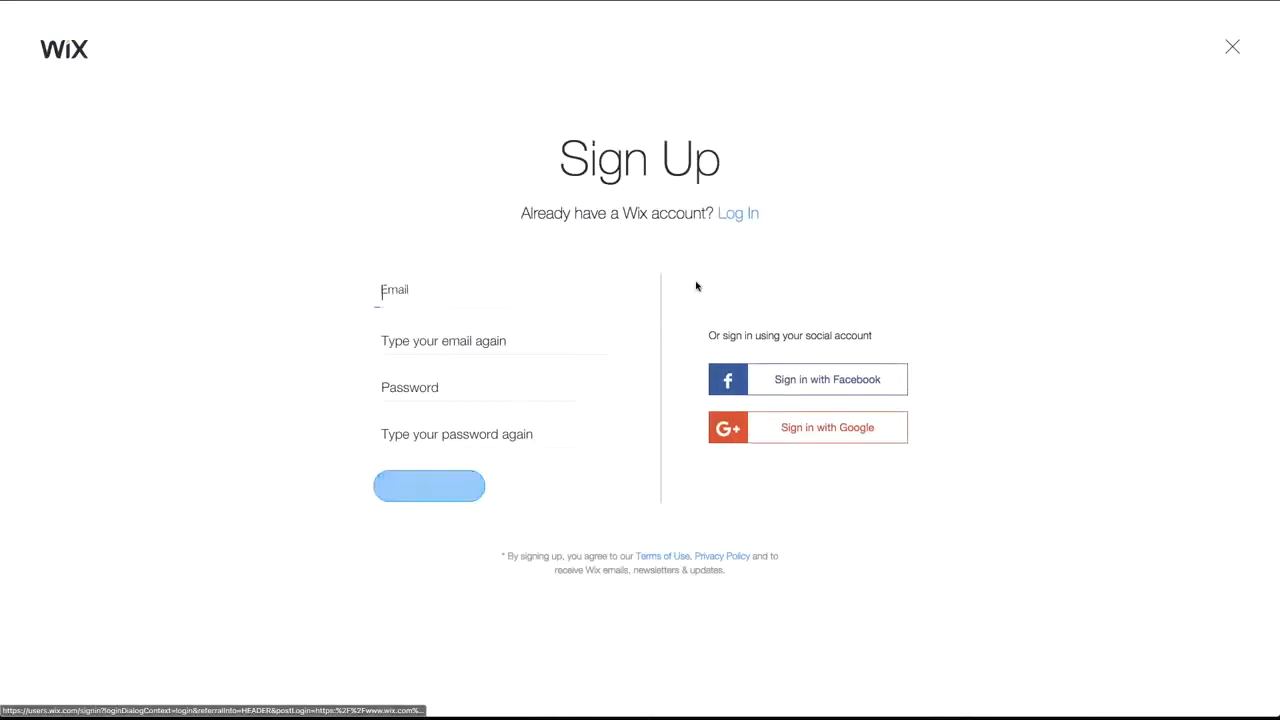
type("mymail")
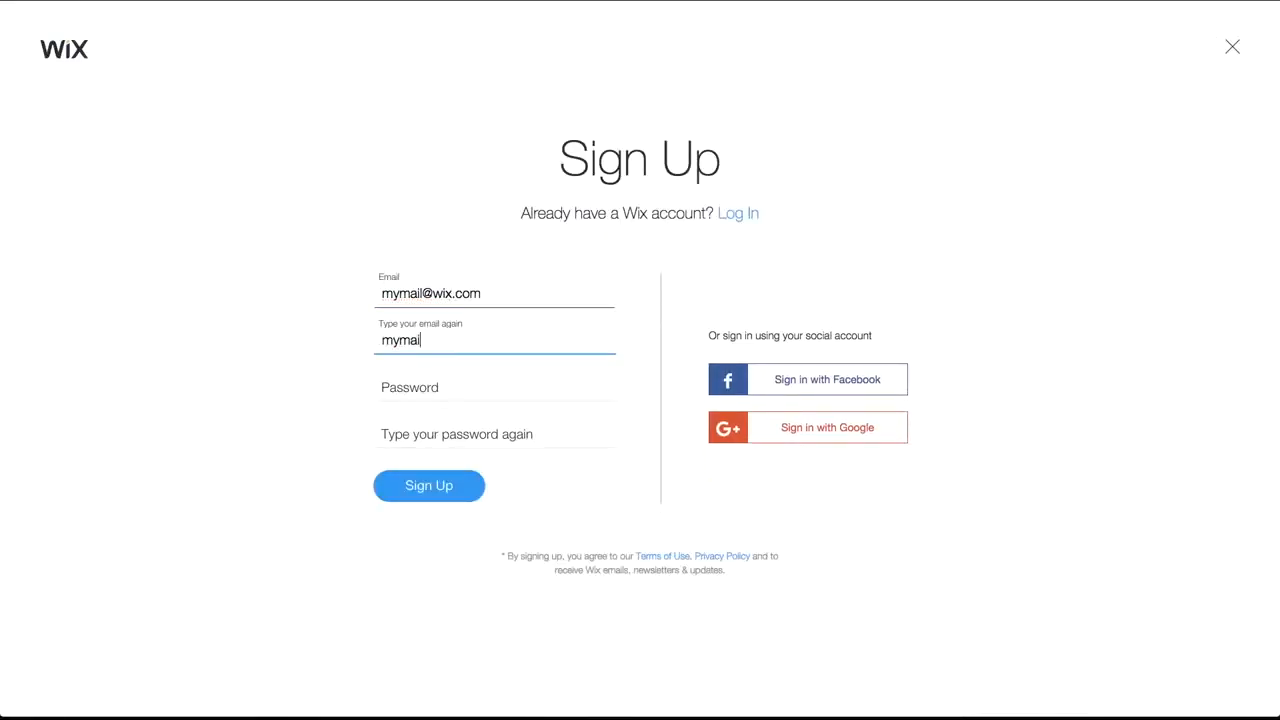
type("•••••")
key("Tab")
type("•••••")
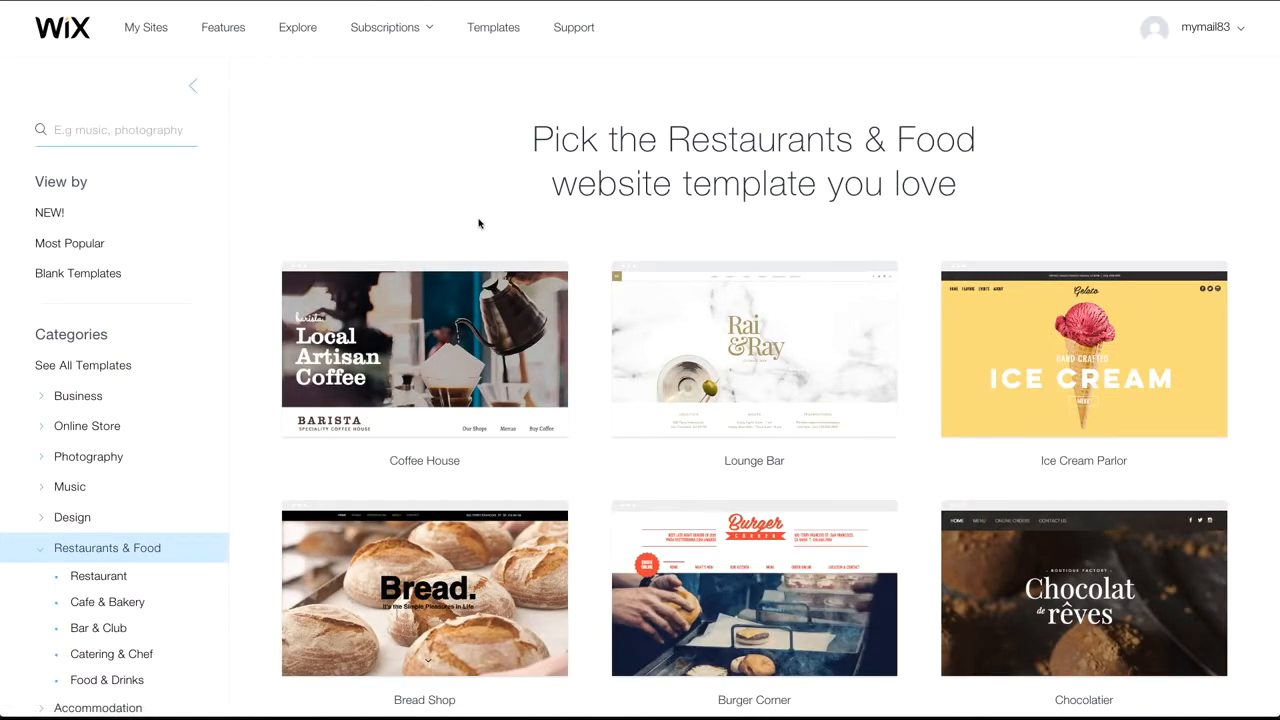
- Scroll the template gallery and browse the Food & Drinks templates
scroll(480, 223, "down", 2)
scroll(480, 223, "down", 3)
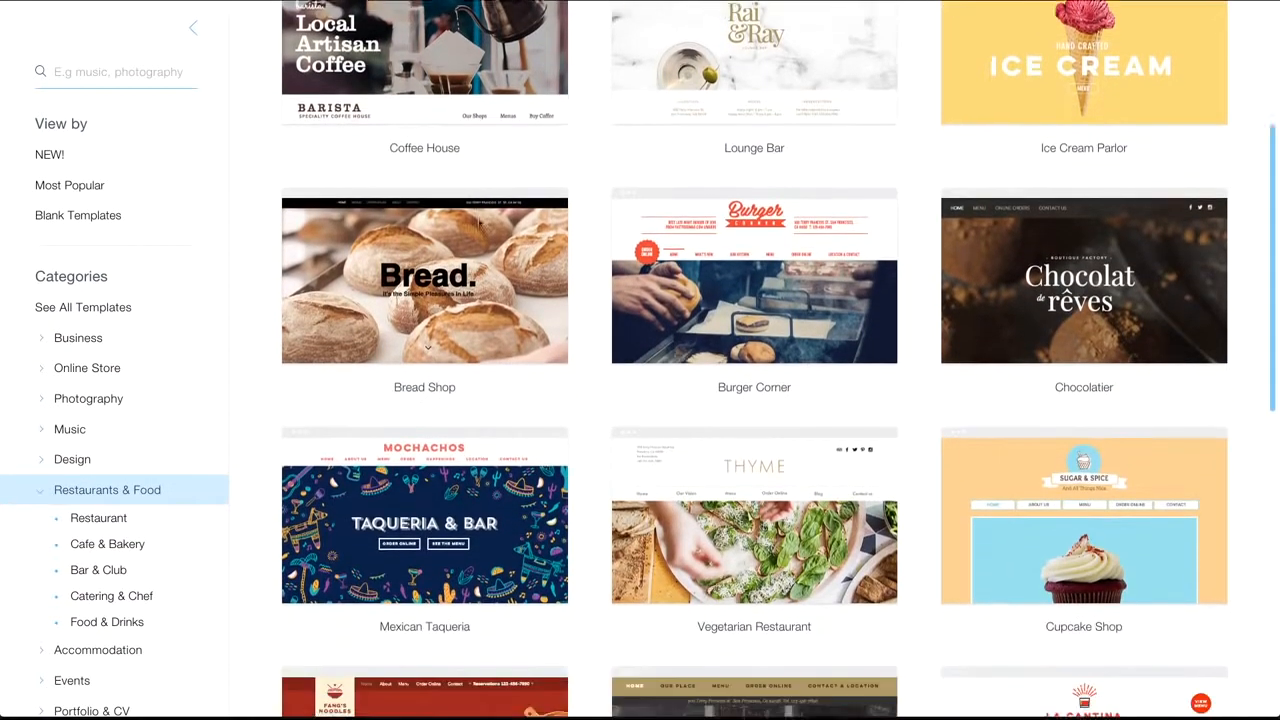
scroll(479, 224, "down", 3)
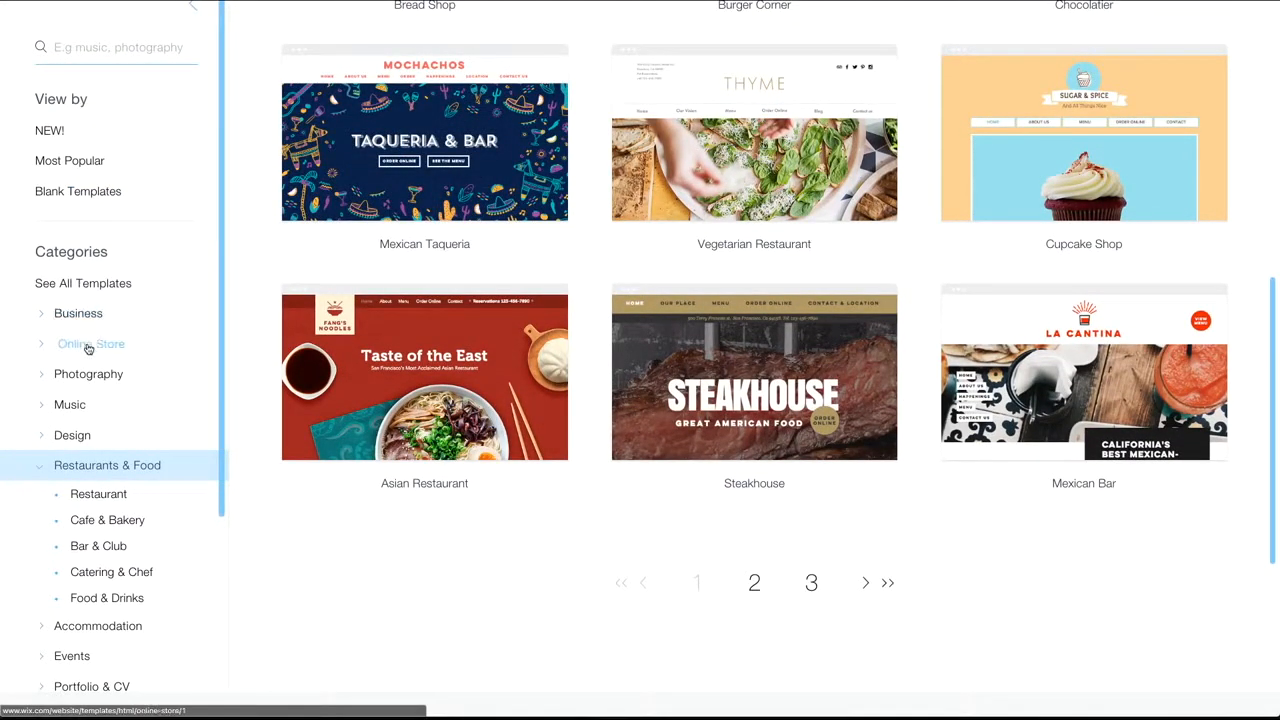
scroll(88, 410, "down", 2)
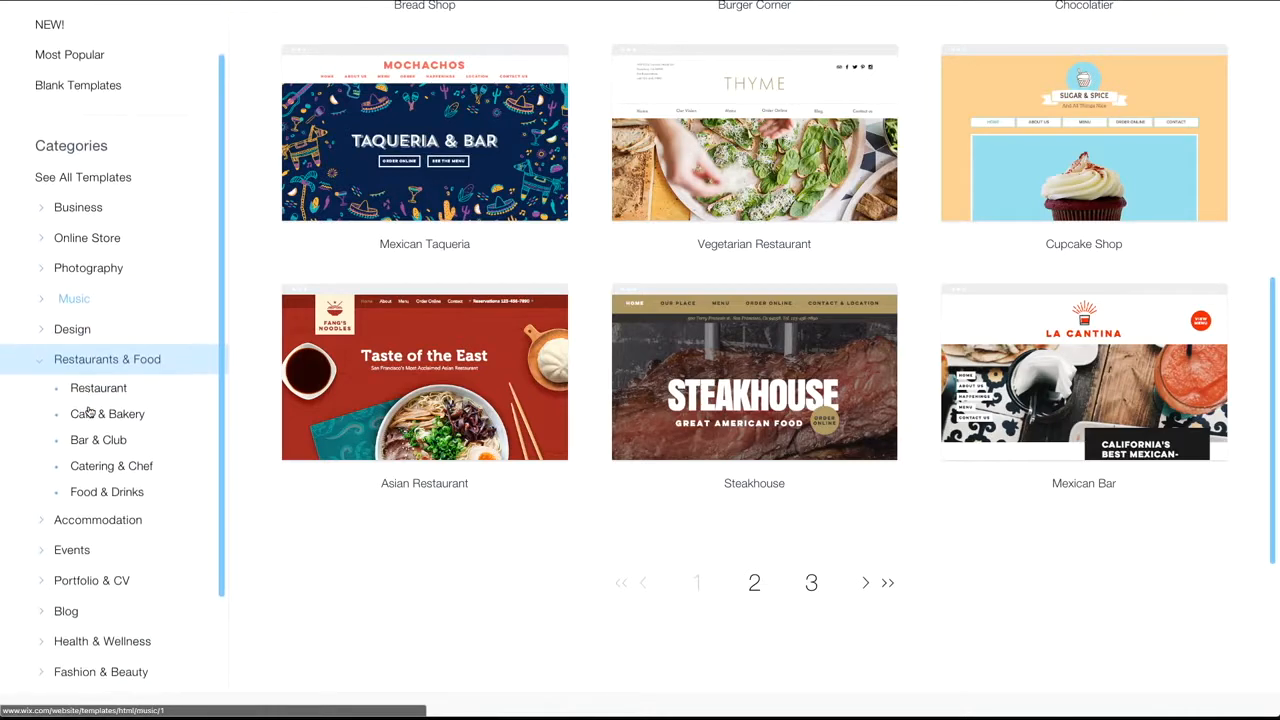
left_click(91, 491)
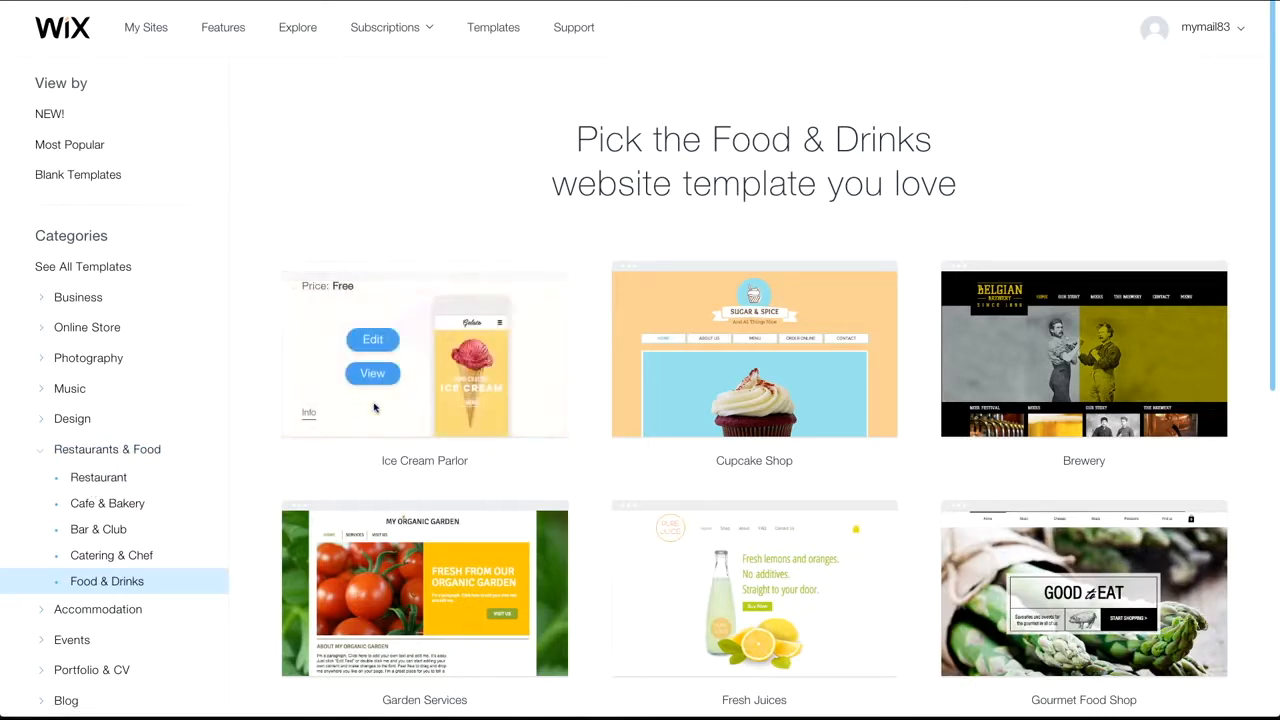
scroll(709, 398, "down", 1)
scroll(709, 398, "down", 2)
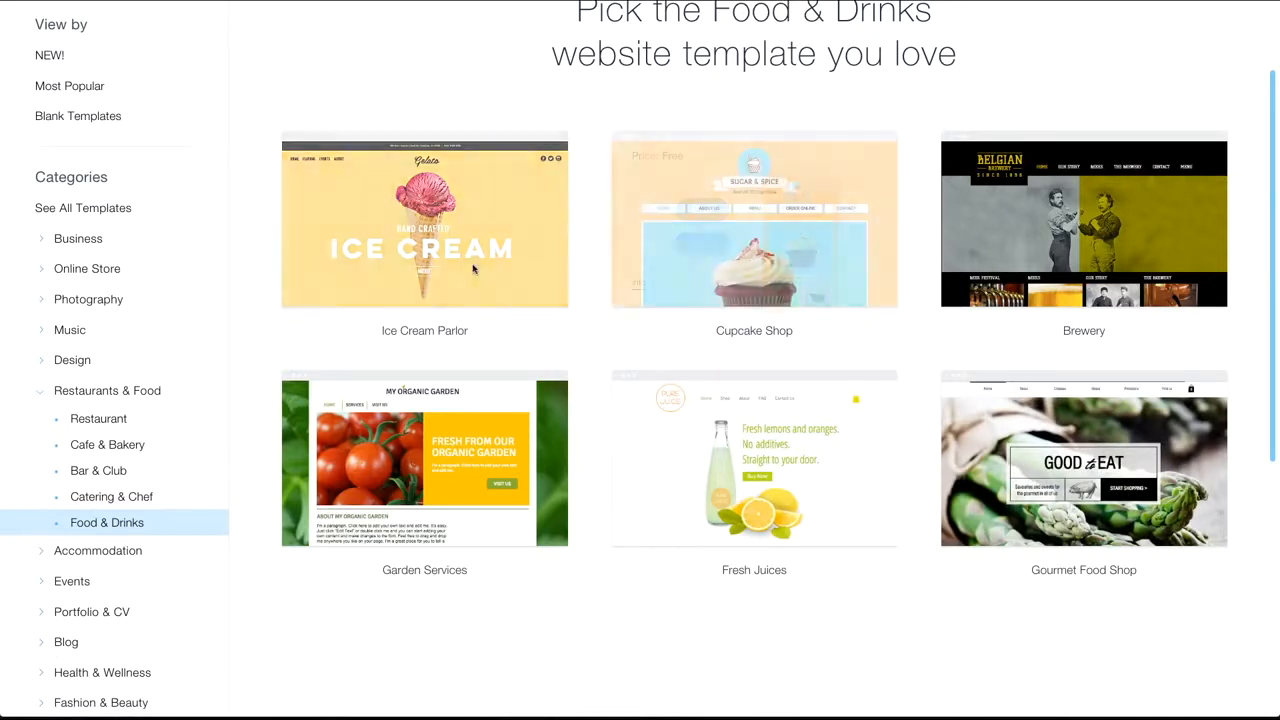
mouse_move(470, 267)
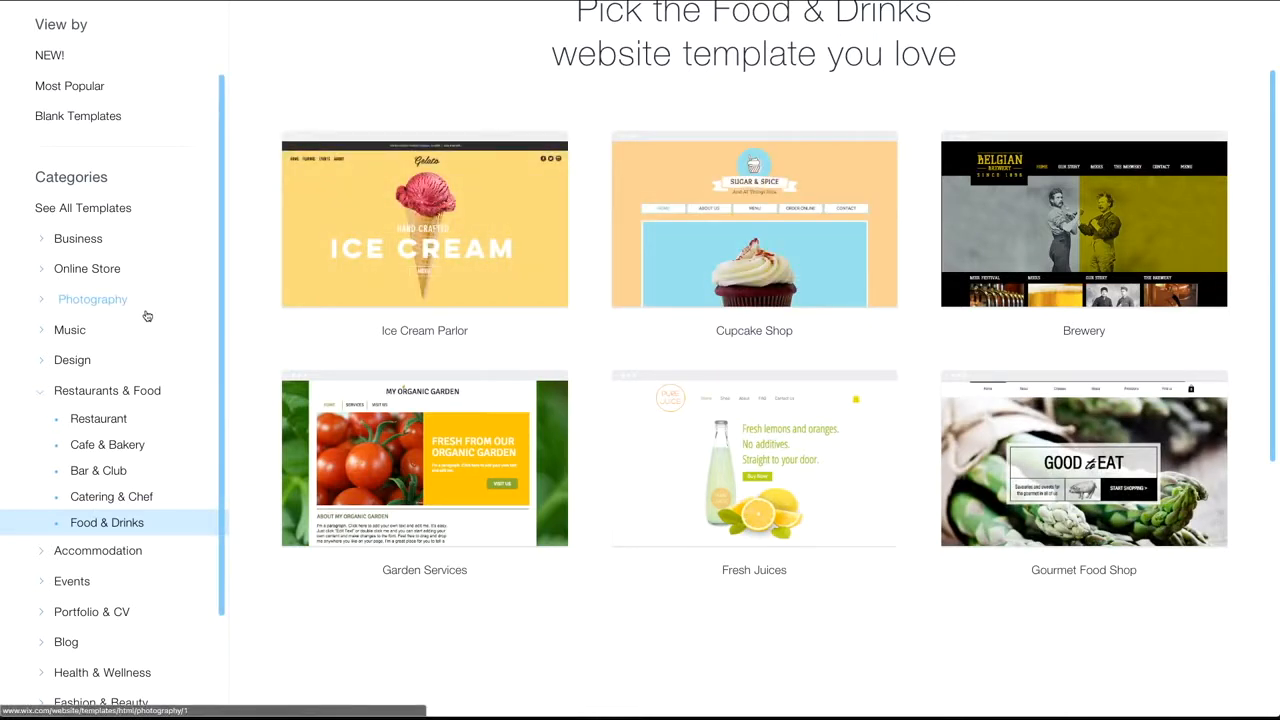
- Browse the Music templates and both pages of Accommodation templates
left_click(67, 332)
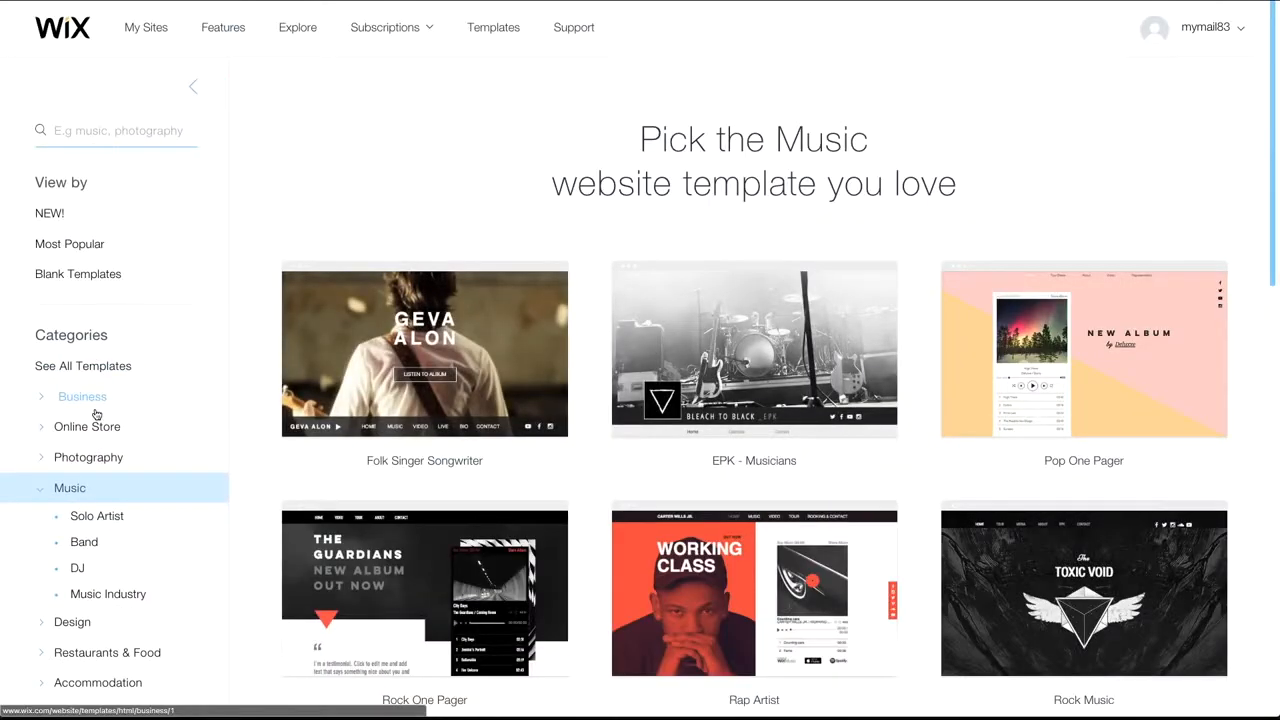
scroll(96, 414, "down", 2)
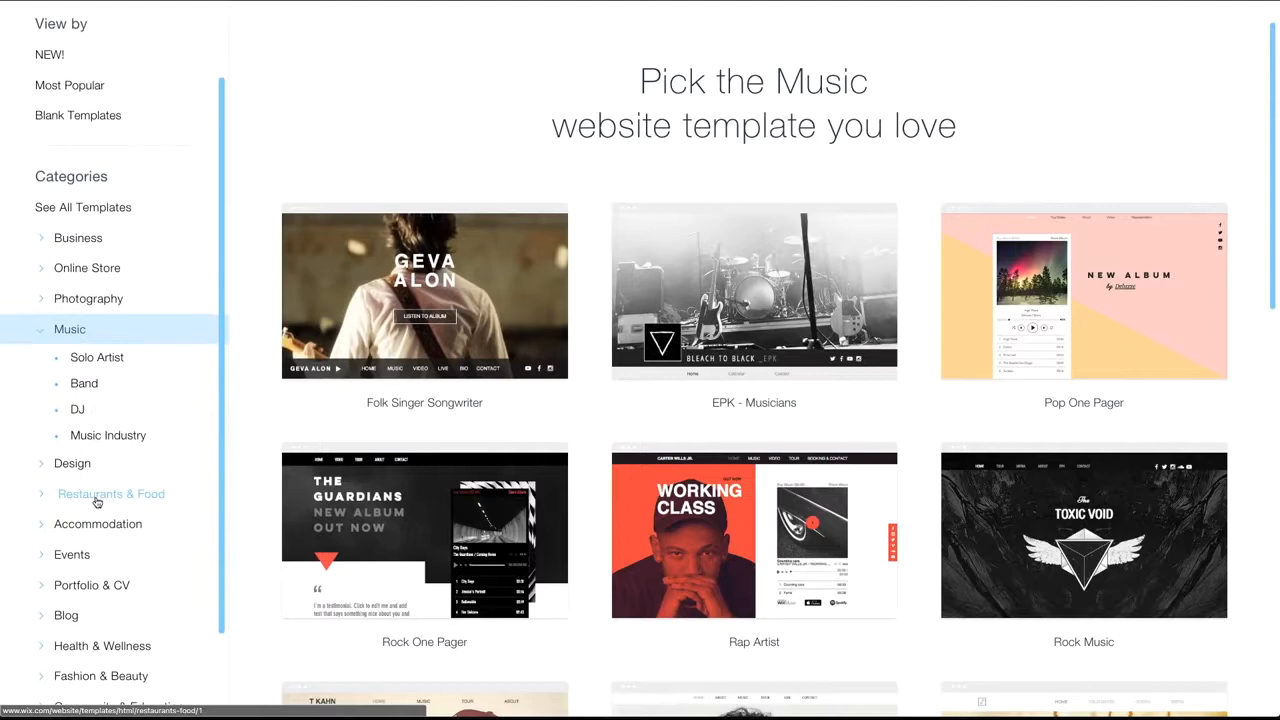
left_click(93, 523)
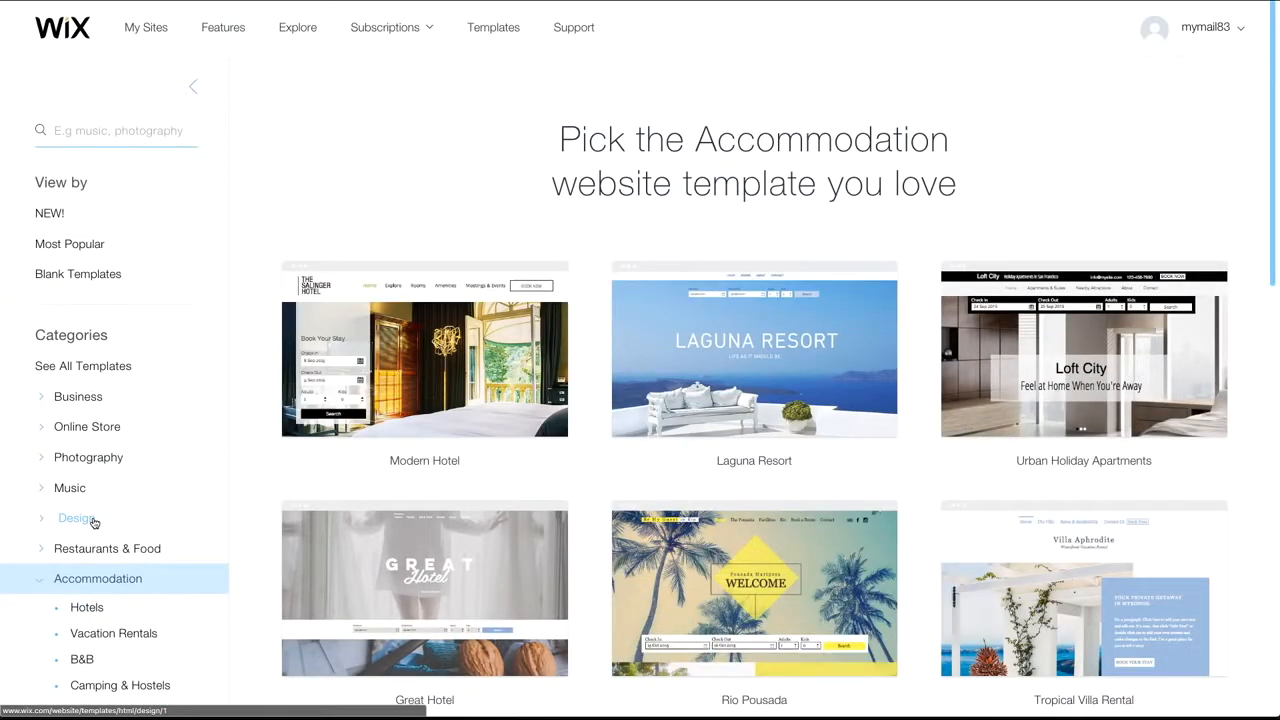
scroll(92, 522, "down", 1)
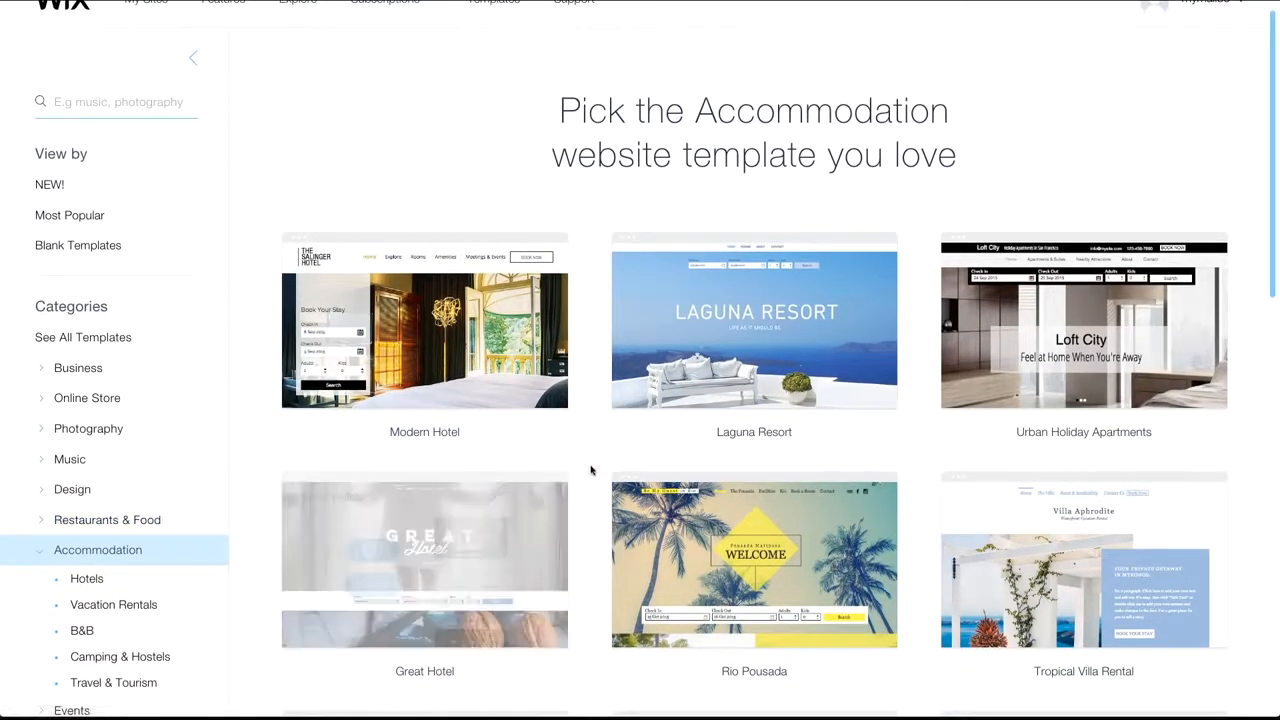
scroll(591, 456, "down", 5)
scroll(591, 456, "down", 7)
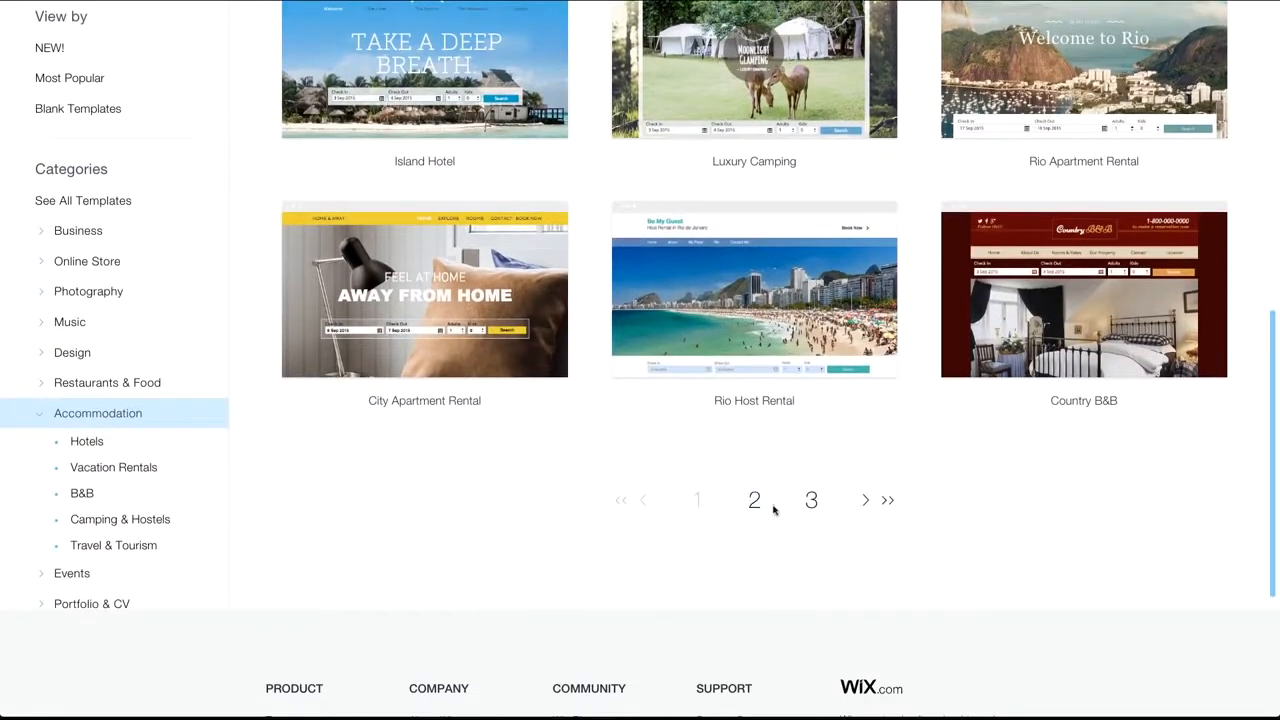
left_click(768, 505)
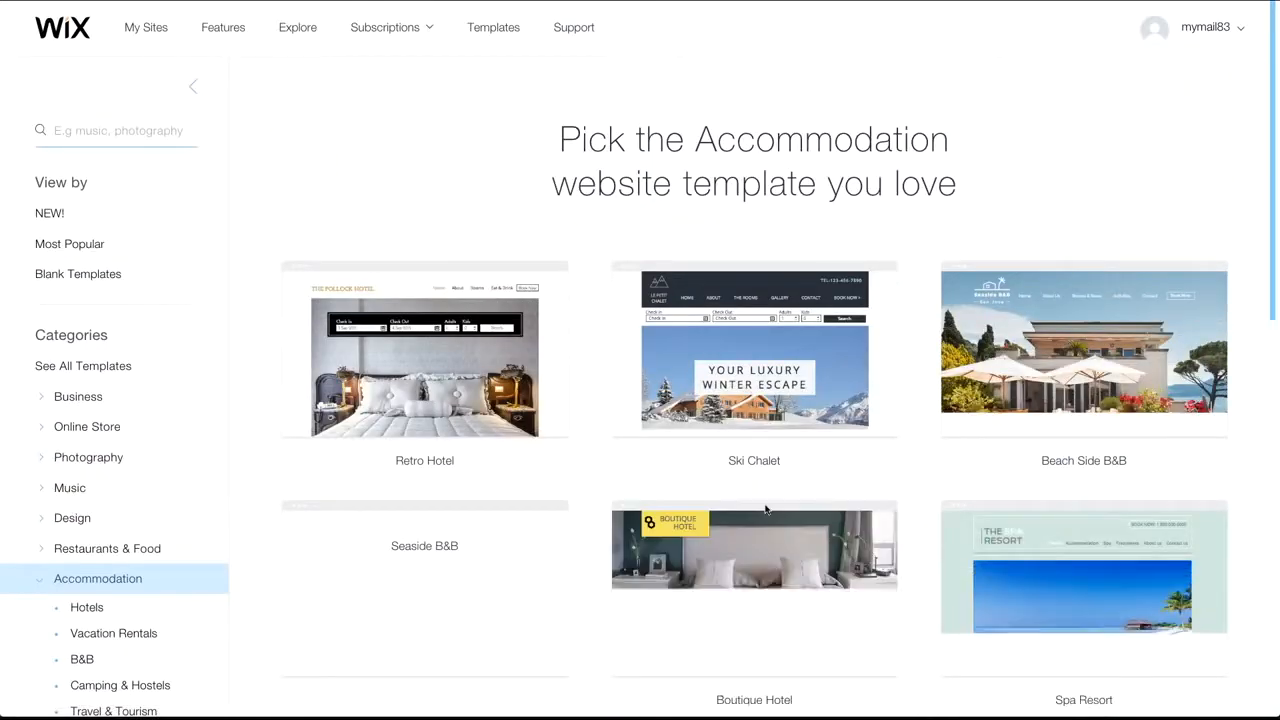
scroll(765, 510, "down", 3)
scroll(765, 510, "down", 3)
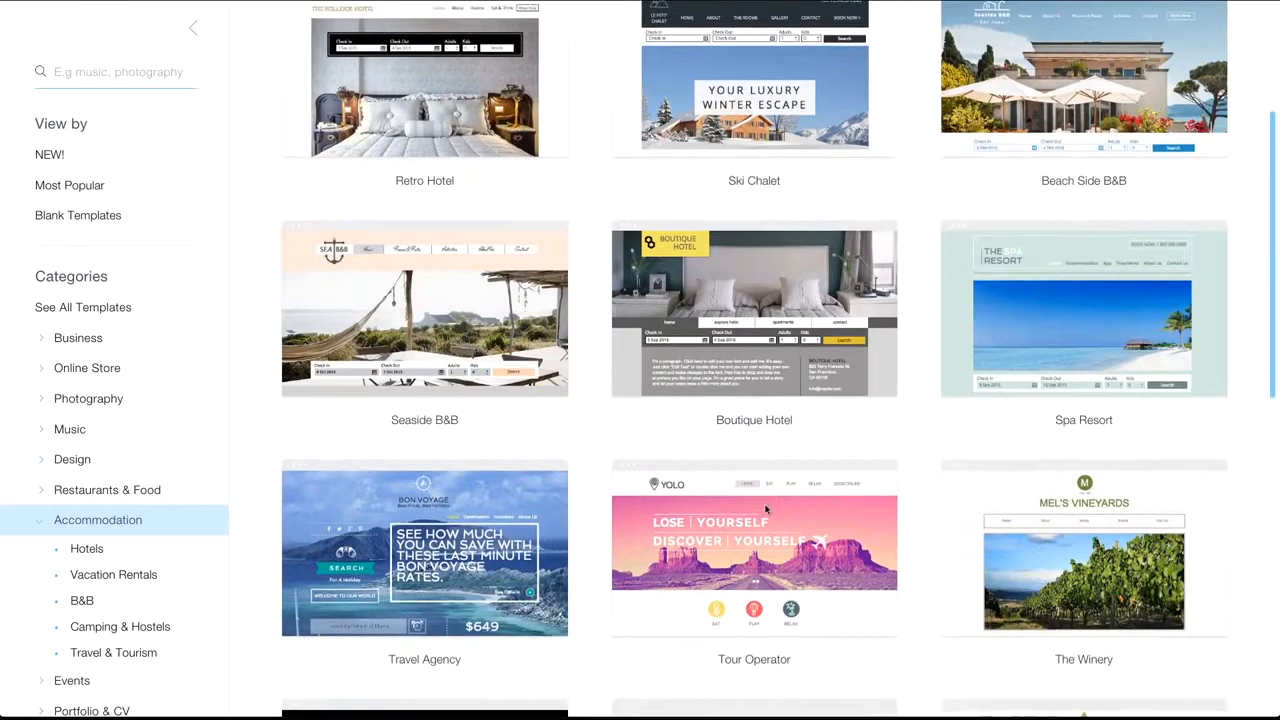
- Browse the Photography and Blank templates, then open the Minimal Layout template for editing
left_click(92, 398)
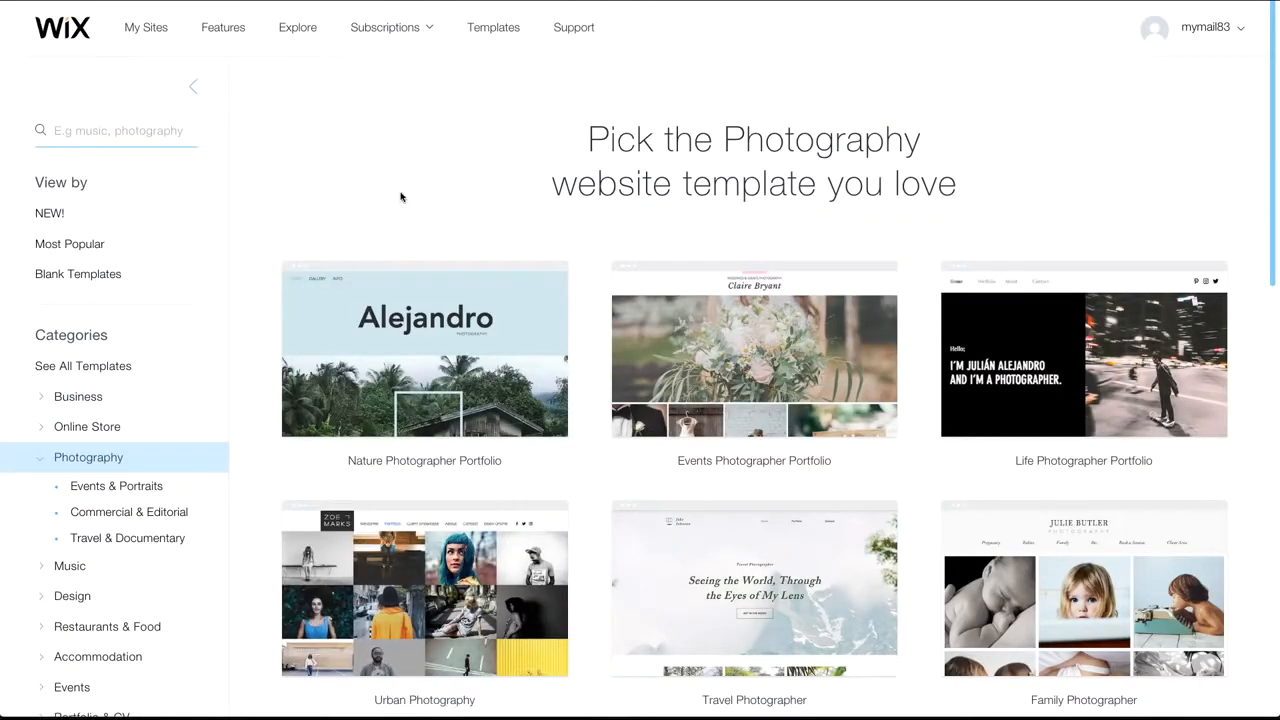
scroll(402, 194, "down", 5)
scroll(734, 386, "down", 3)
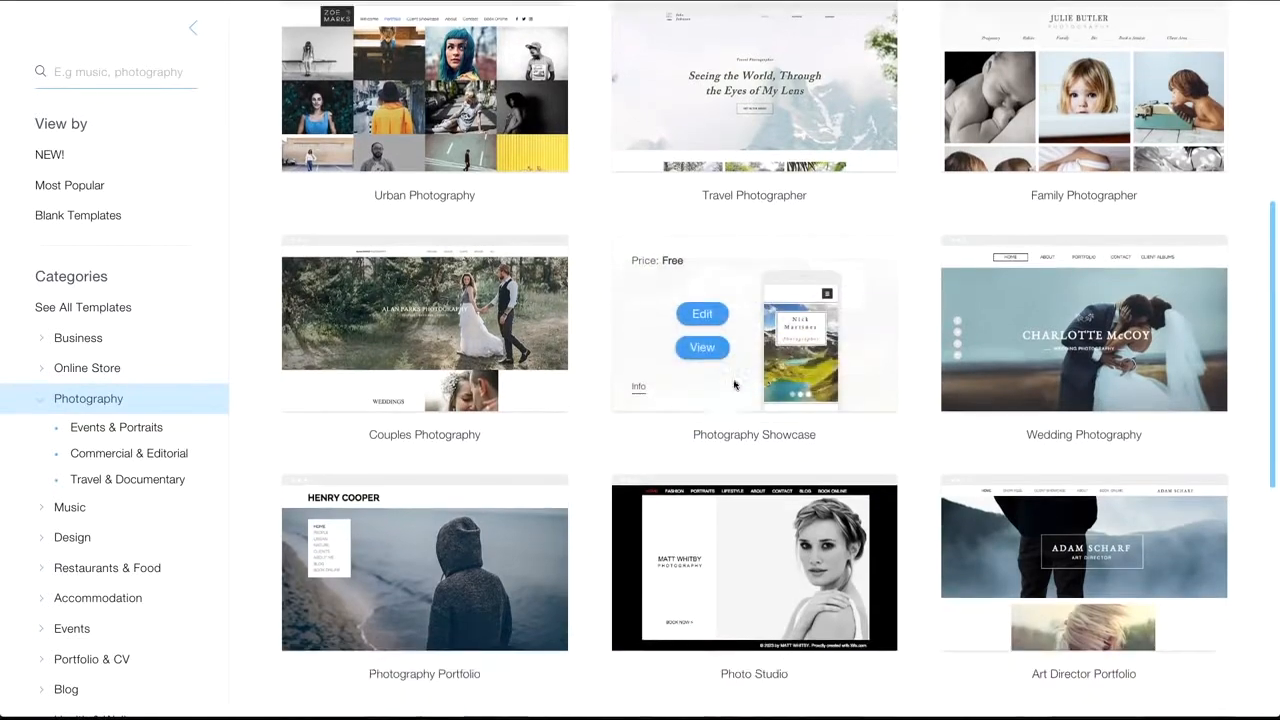
scroll(737, 457, "up", 7)
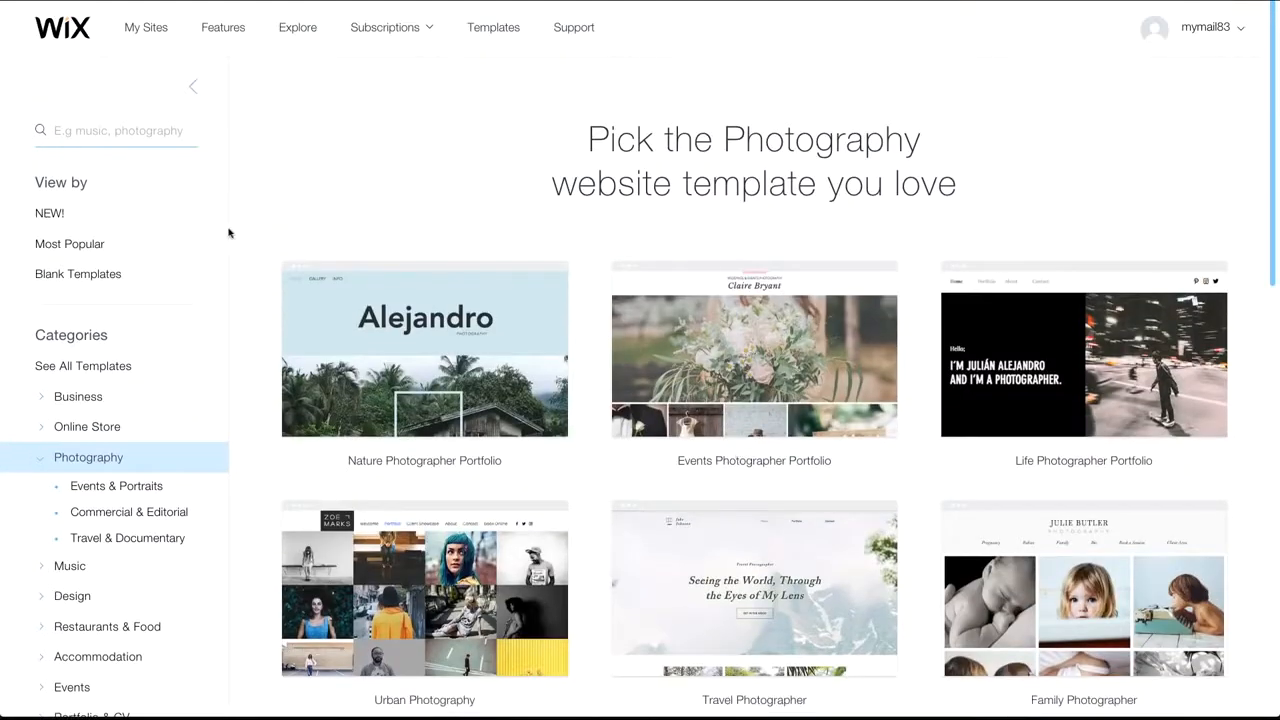
left_click(101, 278)
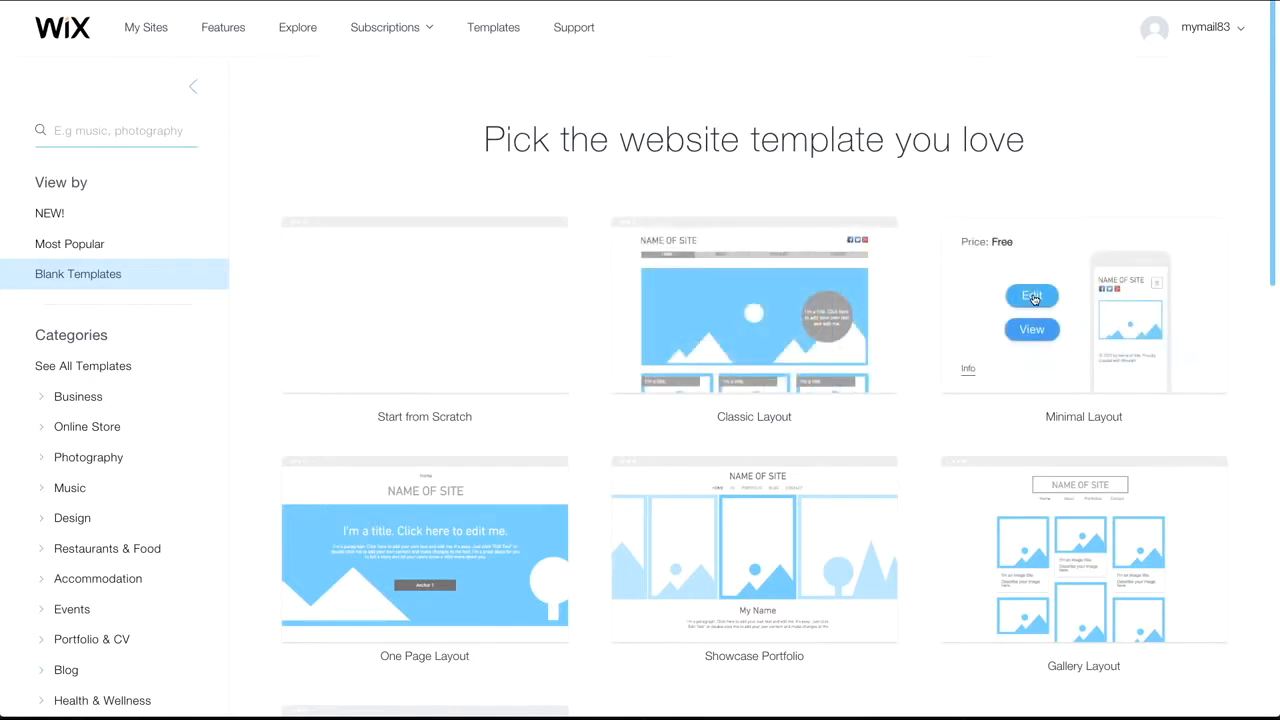
left_click(1036, 295)
scroll(766, 357, "down", 7)
- Duplicate the Our Place image column and move the copy to the left
scroll(767, 357, "down", 9)
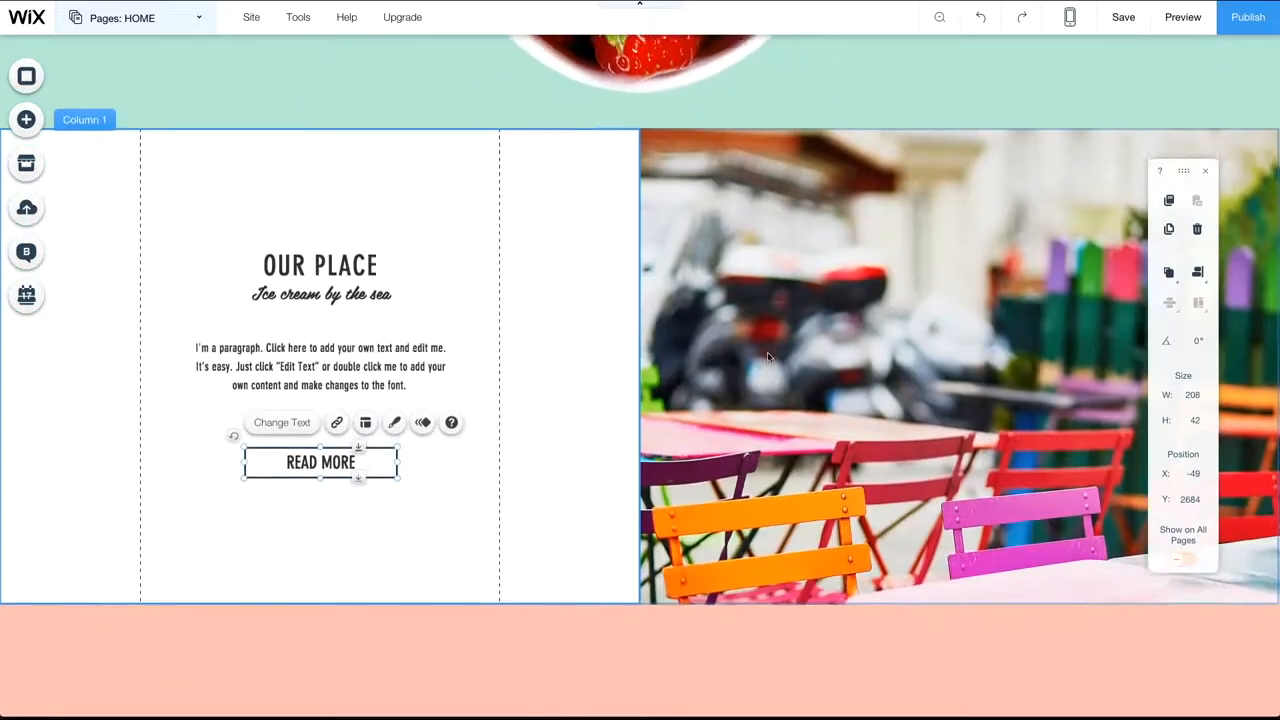
left_click(772, 325)
left_click(771, 323)
left_click(162, 328)
left_click(95, 328)
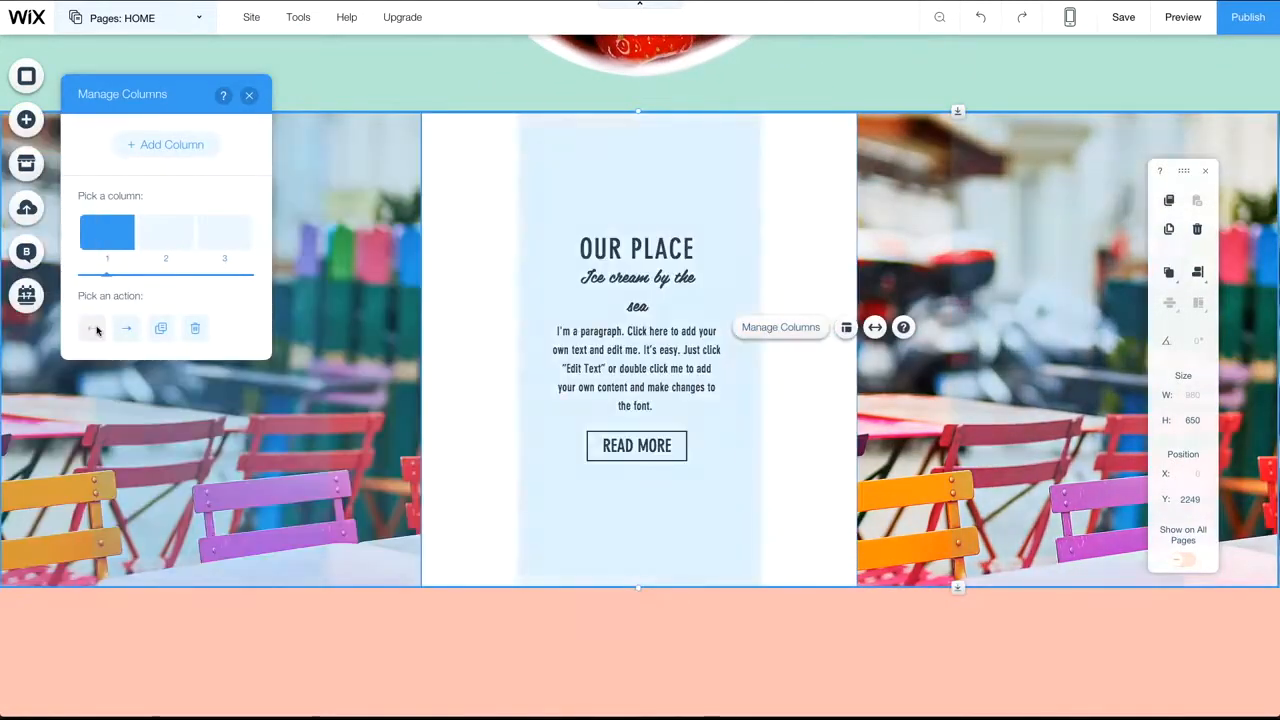
- Give the Dairy Free strip a candy ice-cream bowl background on lavender, reordering the FLAVORS menu page
left_click(479, 102)
scroll(479, 102, "up", 4)
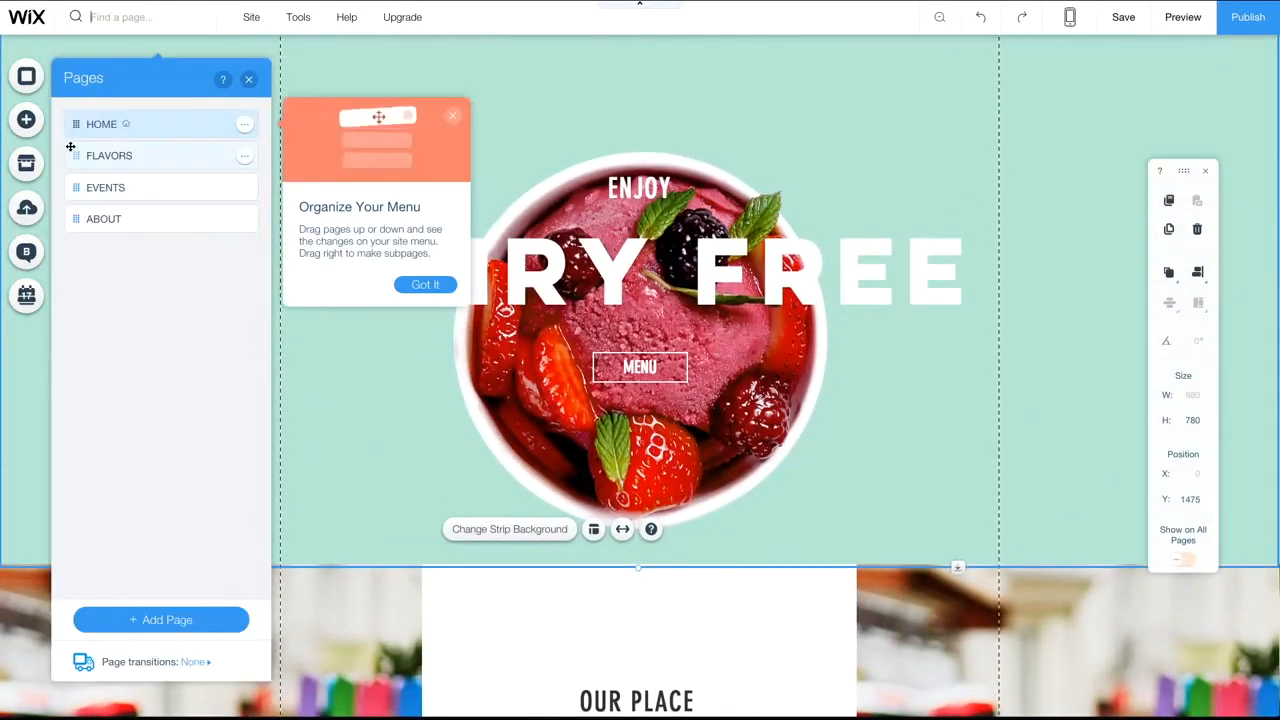
left_click_drag(110, 155, 110, 191)
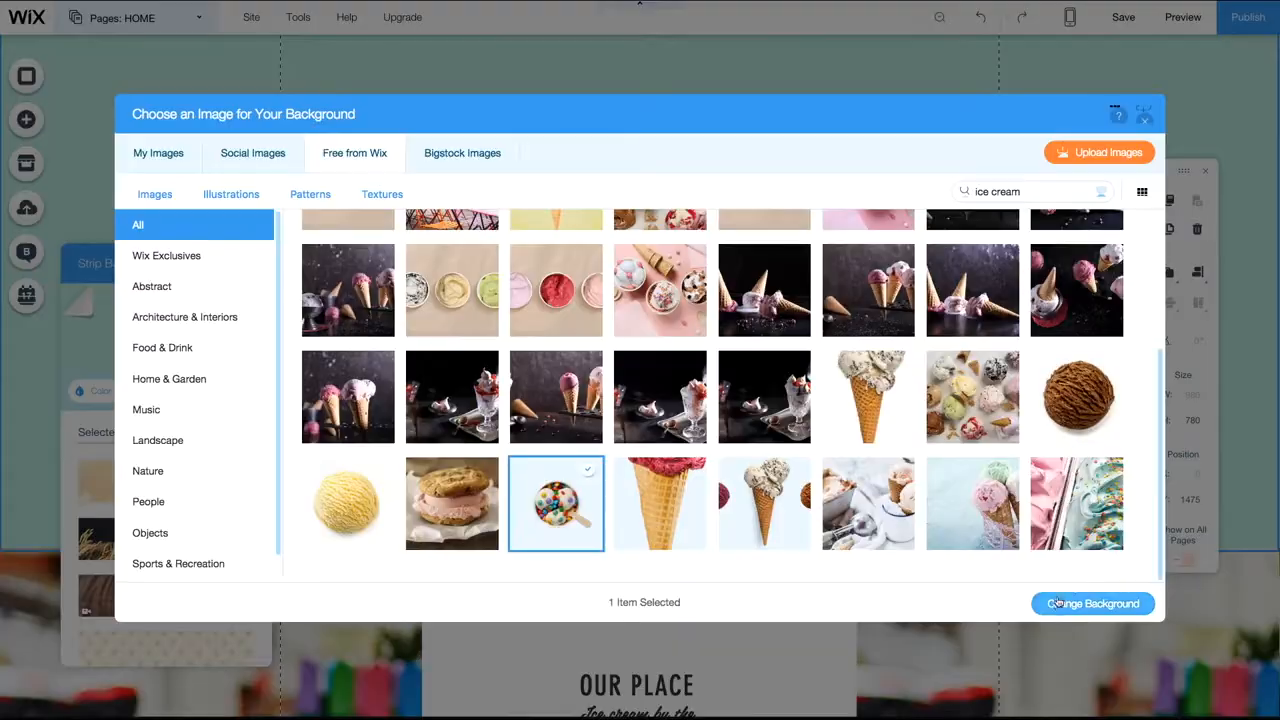
left_click(1058, 602)
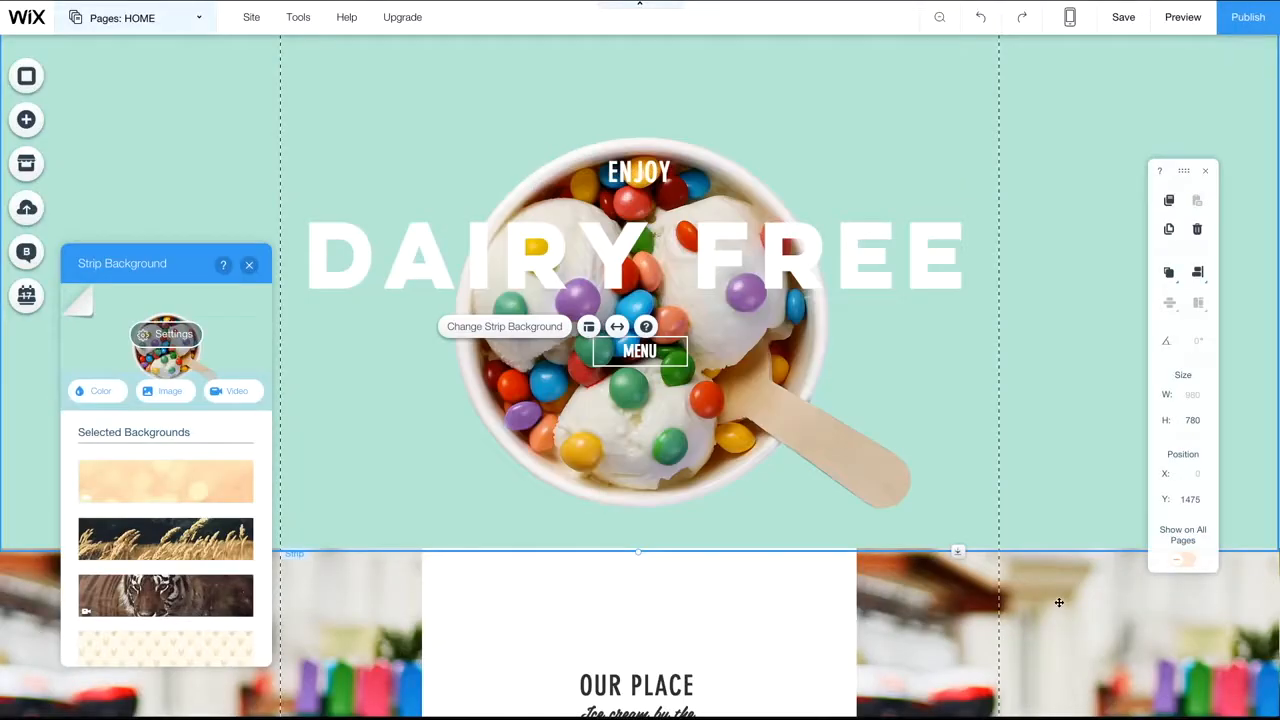
left_click(95, 390)
left_click(150, 386)
- Move the ENJOY heading up and set its font to Helvetica Bold
left_click_drag(639, 172, 639, 106)
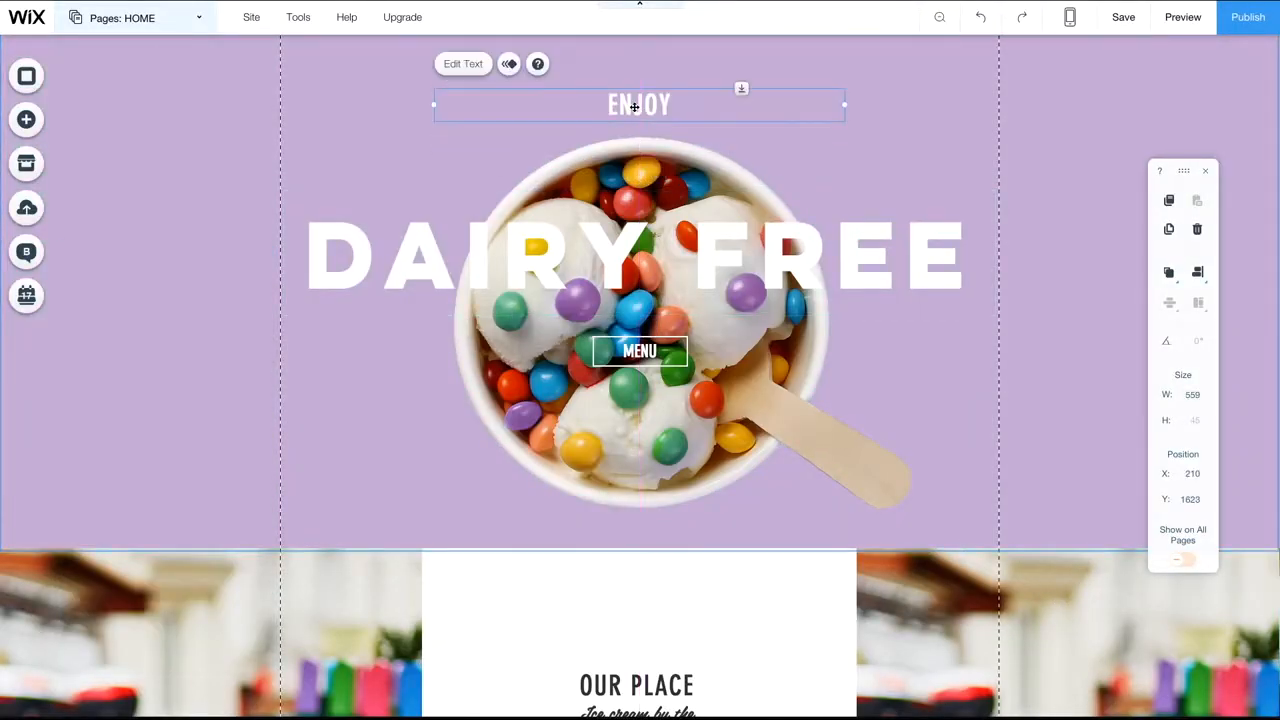
double_click(639, 106)
left_click(1037, 240)
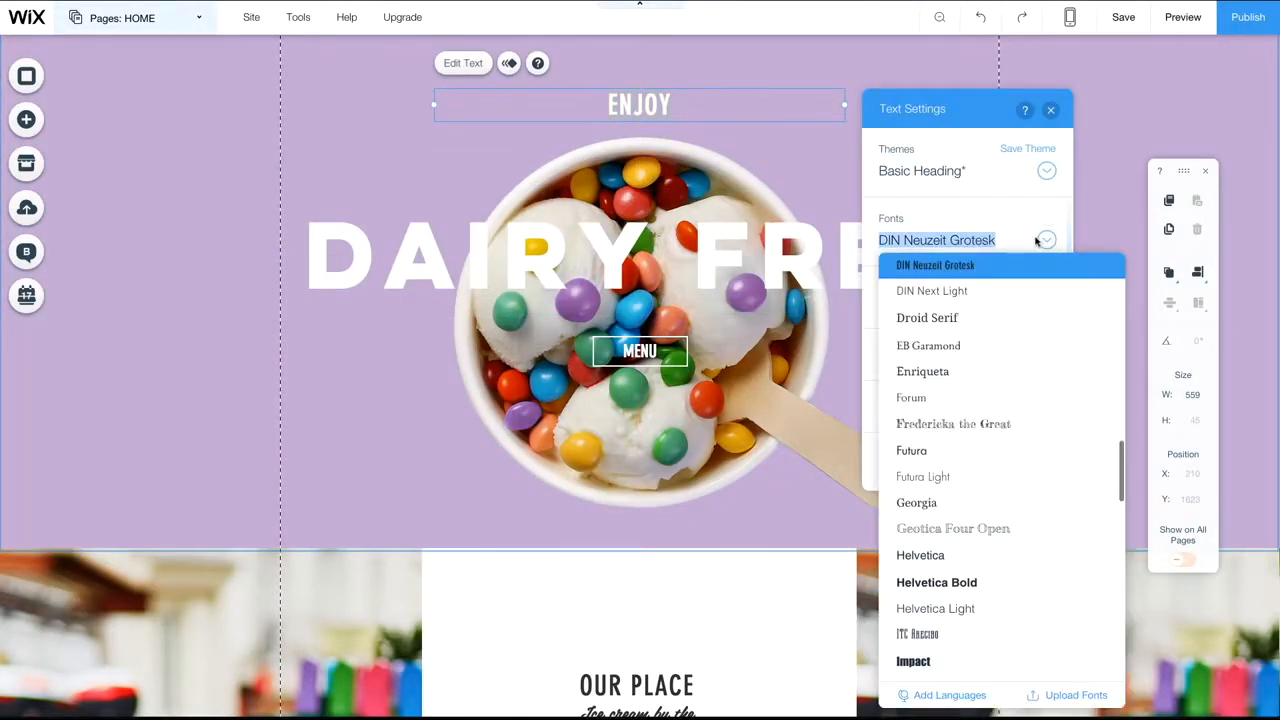
left_click(994, 582)
left_click(406, 163)
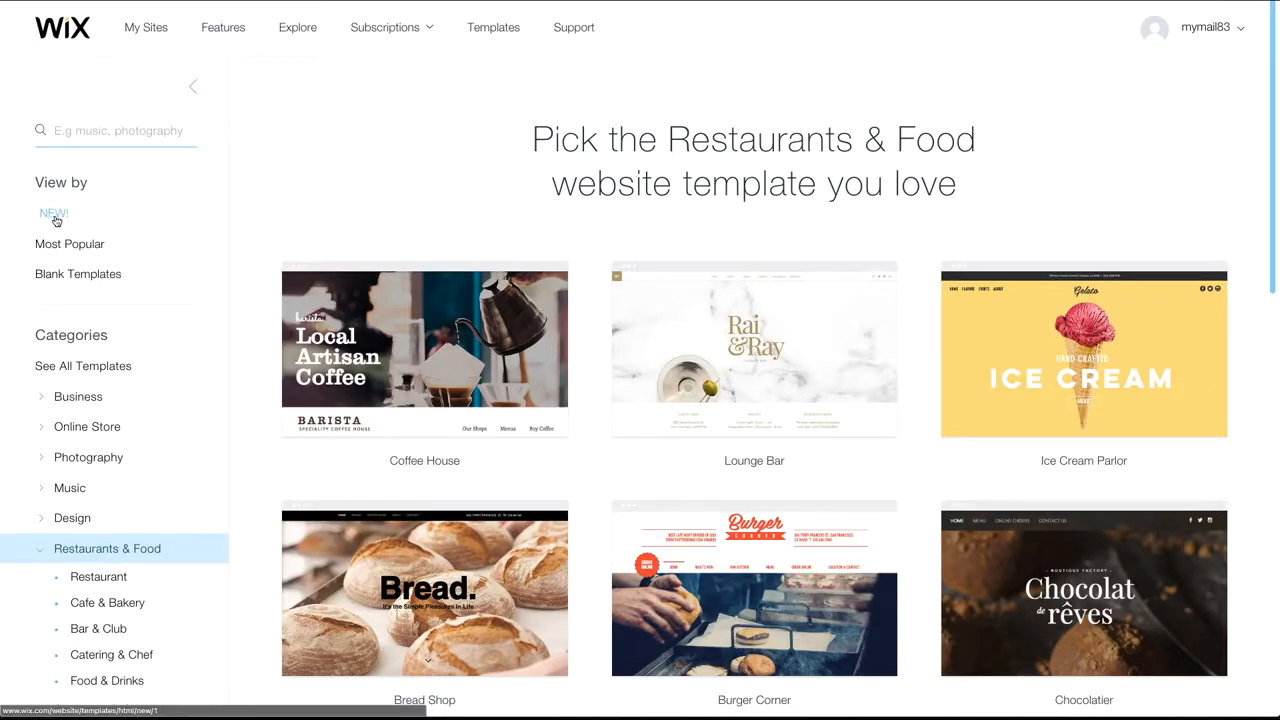
- Show the NEW! templates, read Nature Photographer Portfolio's details, and open its preview
left_click(54, 215)
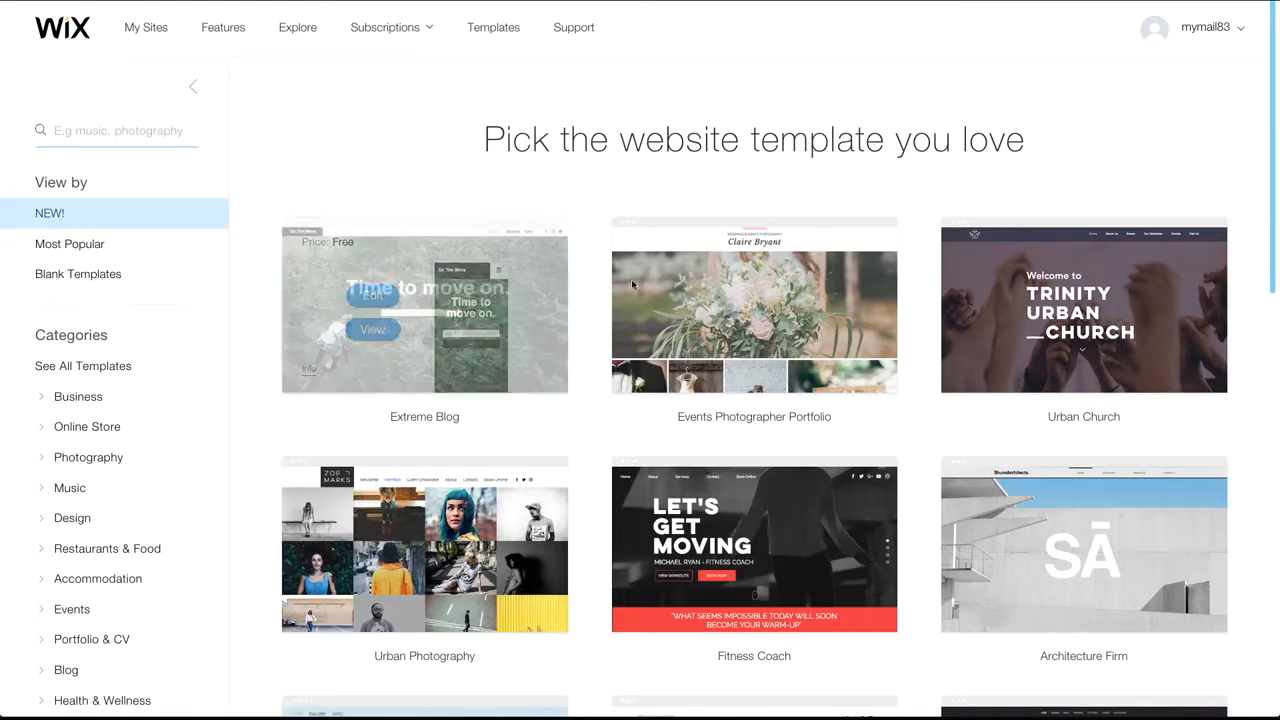
scroll(697, 294, "down", 1)
scroll(697, 294, "down", 3)
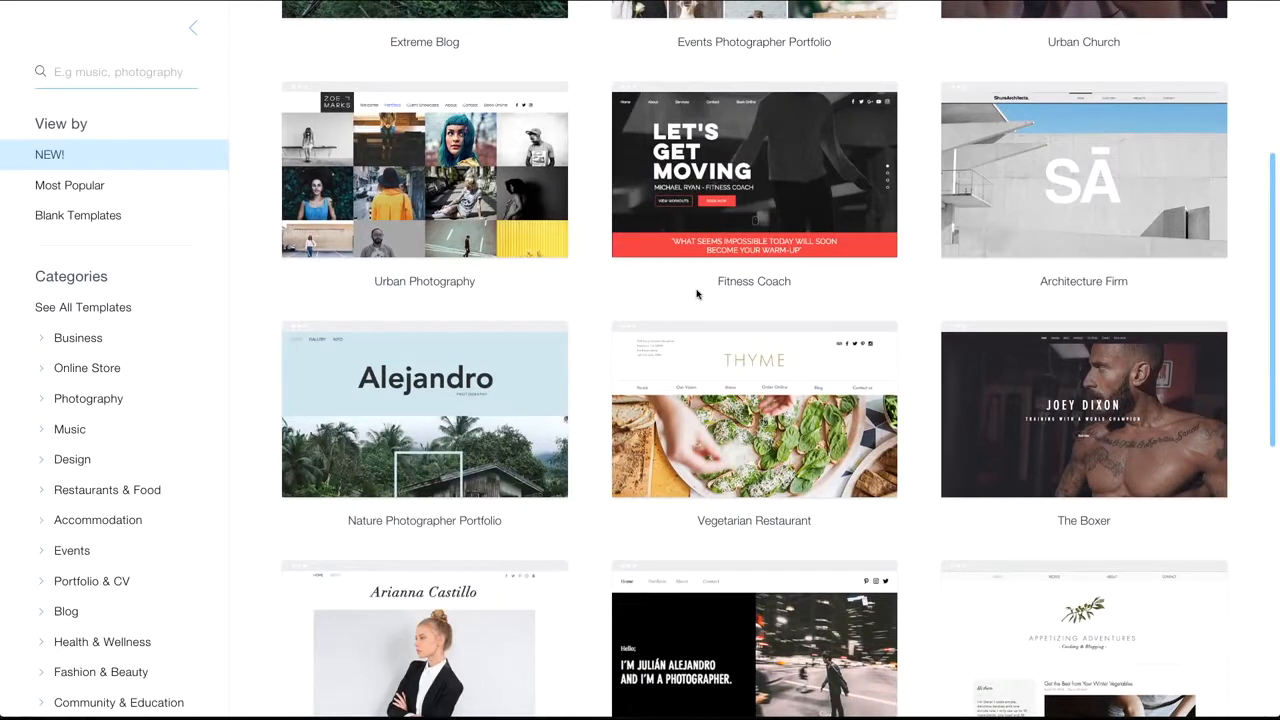
mouse_move(502, 376)
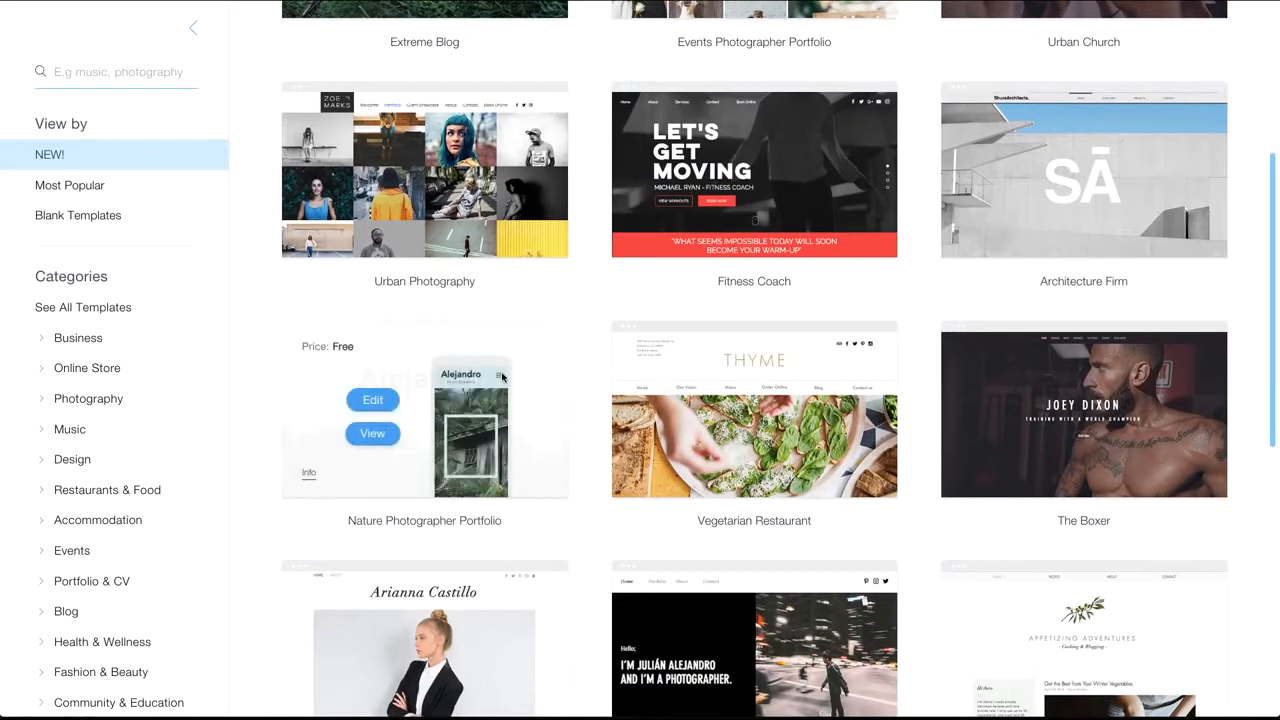
left_click(306, 475)
scroll(384, 425, "down", 3)
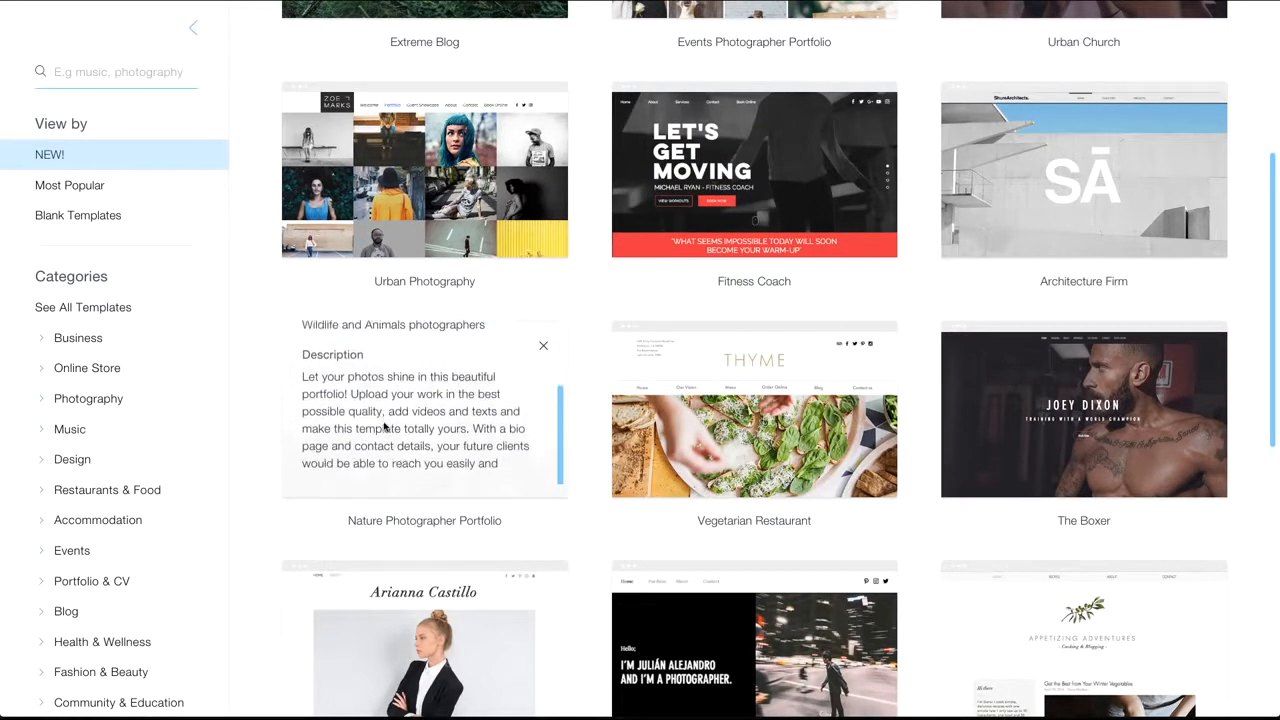
left_click(541, 351)
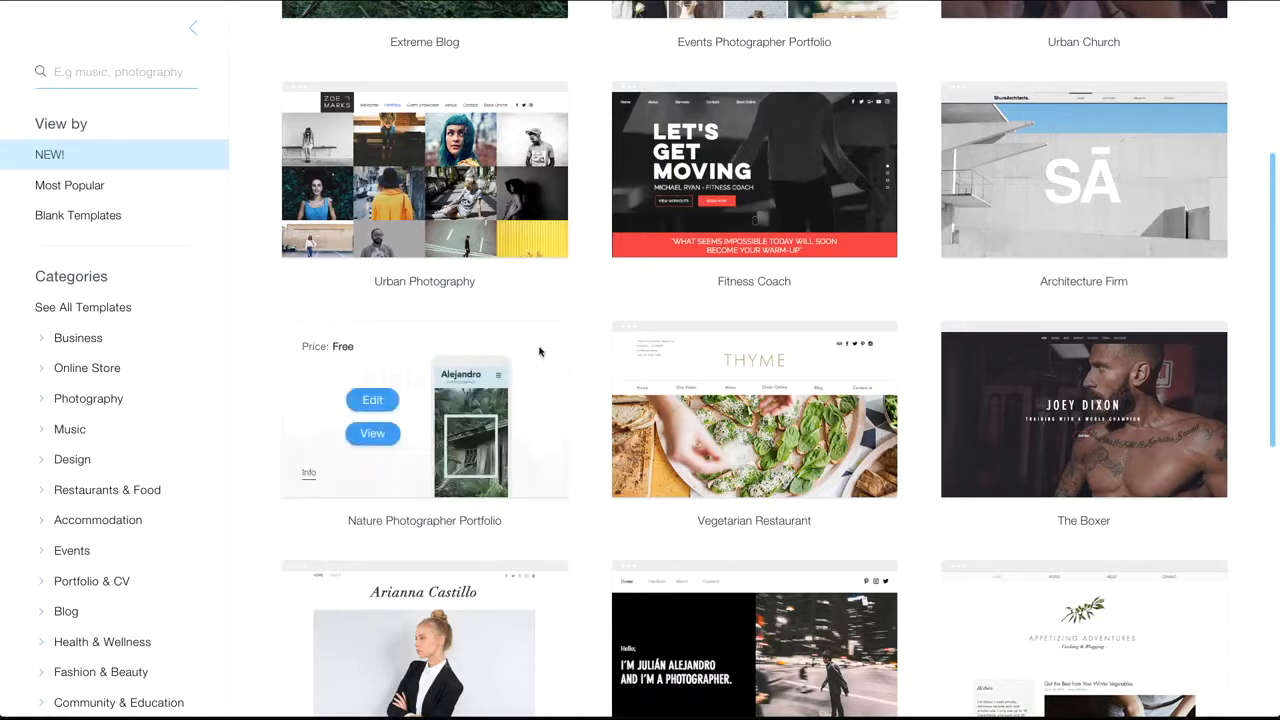
left_click(371, 438)
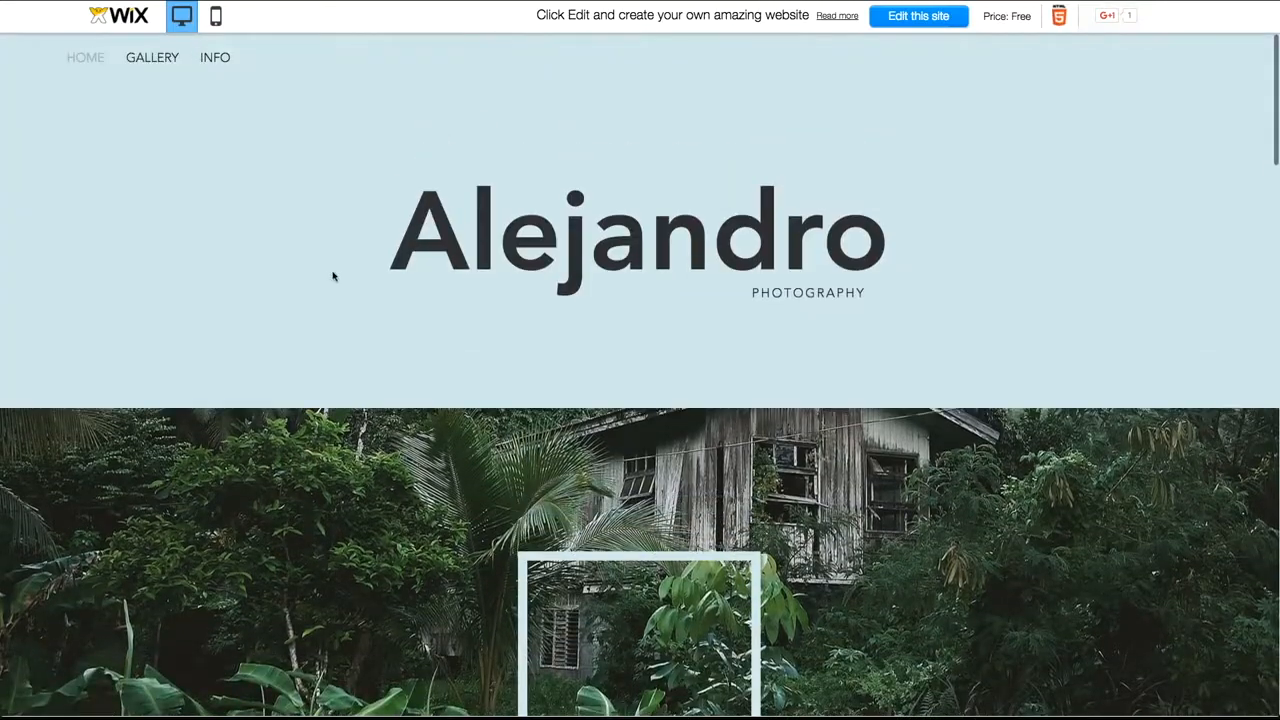
- View the template's mobile version and jump to its INFO section from the hamburger menu
left_click(215, 15)
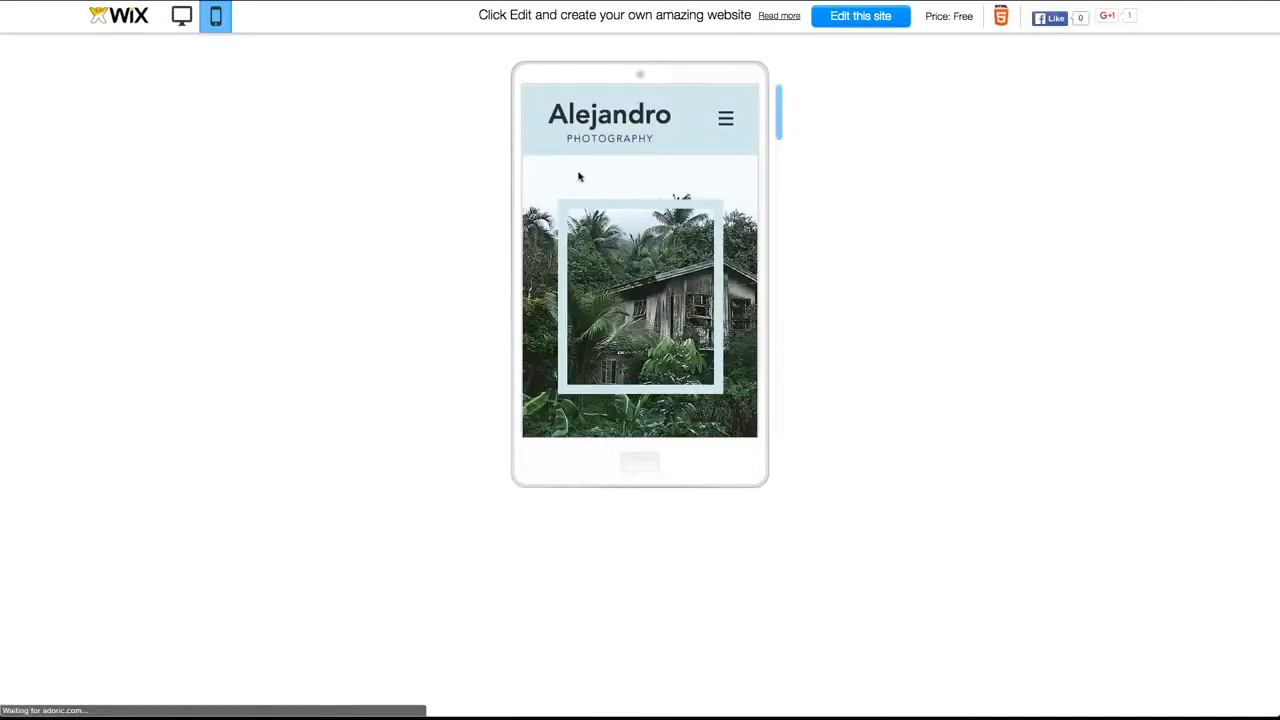
scroll(583, 179, "down", 2)
scroll(583, 179, "up", 1)
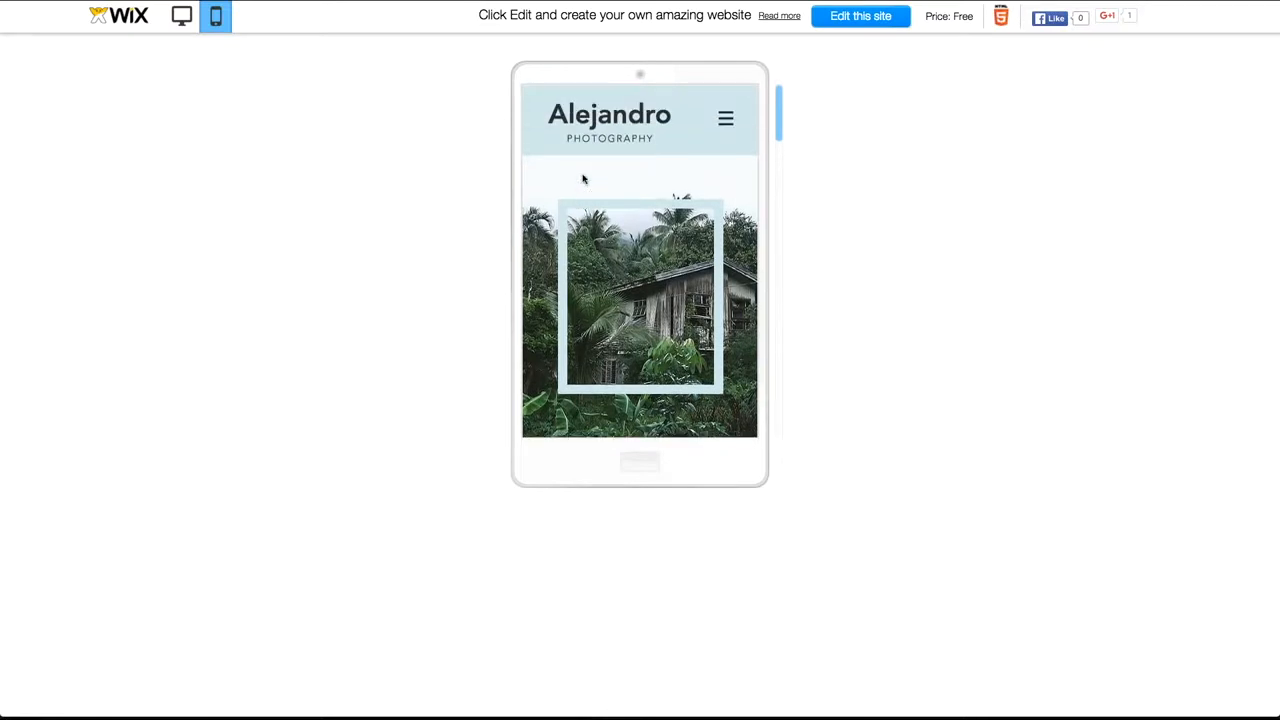
left_click(727, 120)
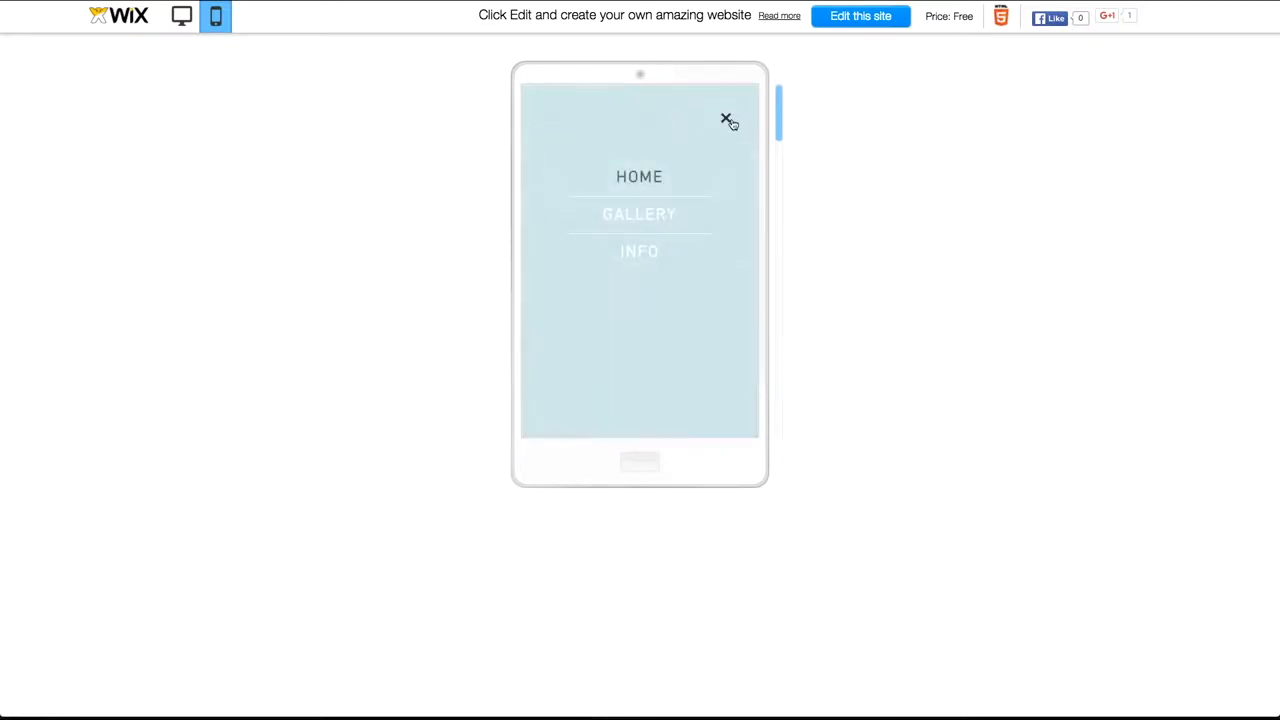
left_click(645, 257)
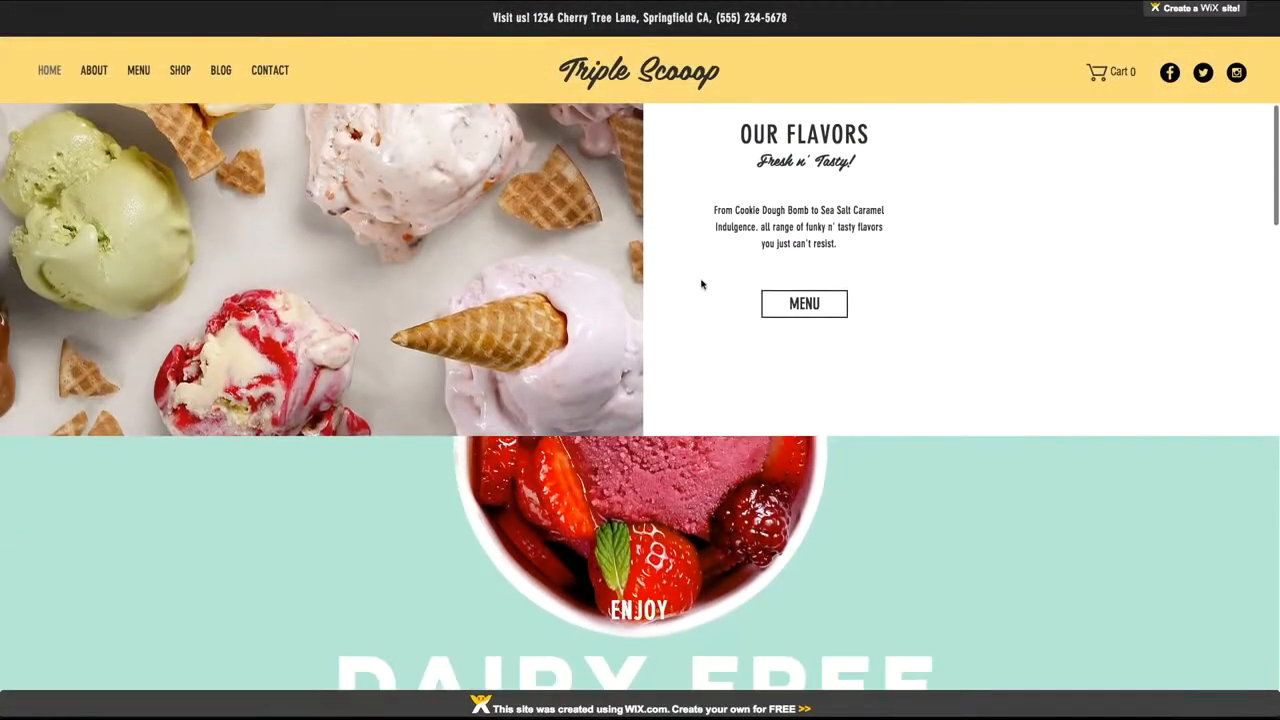
- Open the Triple Scooop ice cream site's MENU page and scroll through the home pages
left_click(791, 303)
scroll(789, 306, "down", 2)
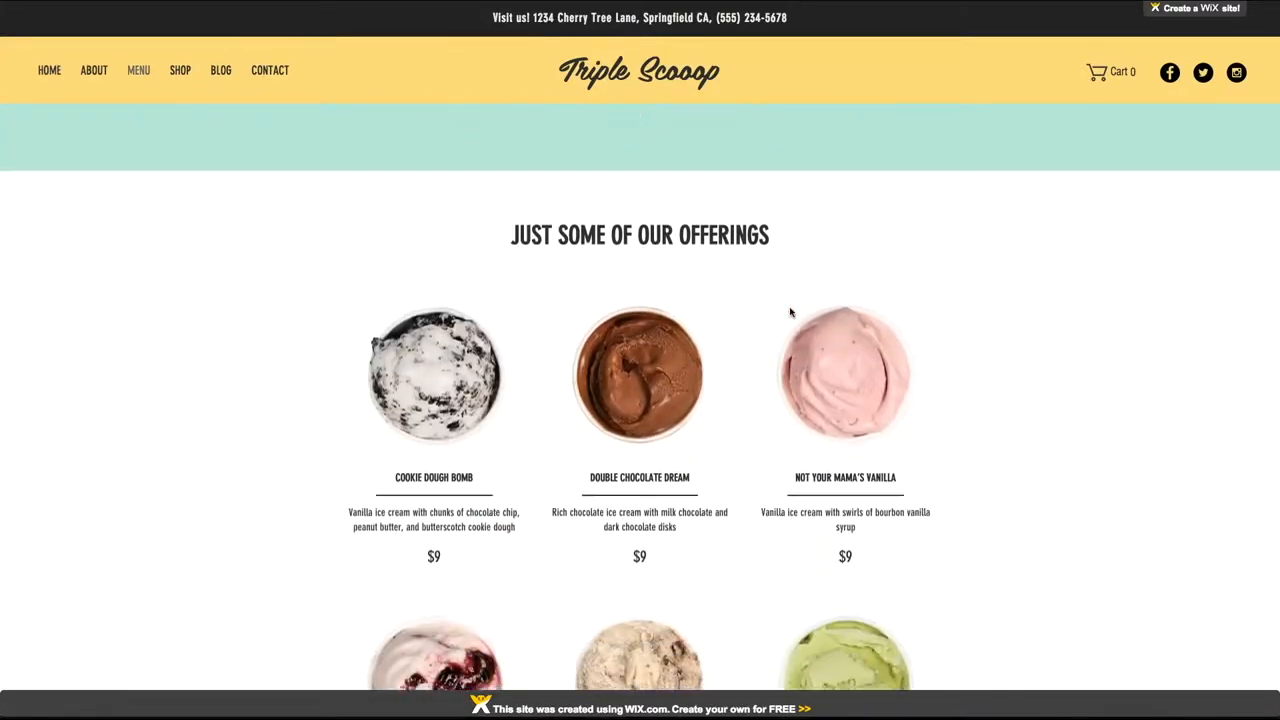
scroll(789, 309, "down", 5)
scroll(789, 309, "up", 2)
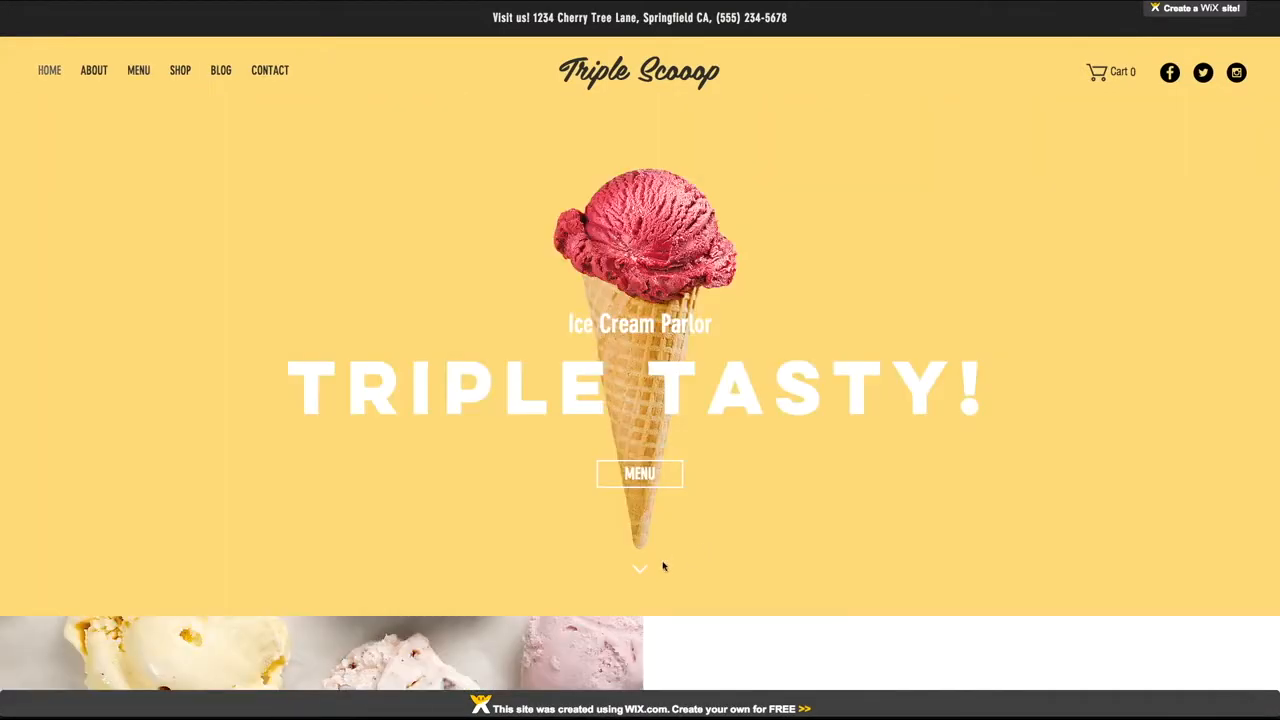
scroll(646, 571, "down", 7)
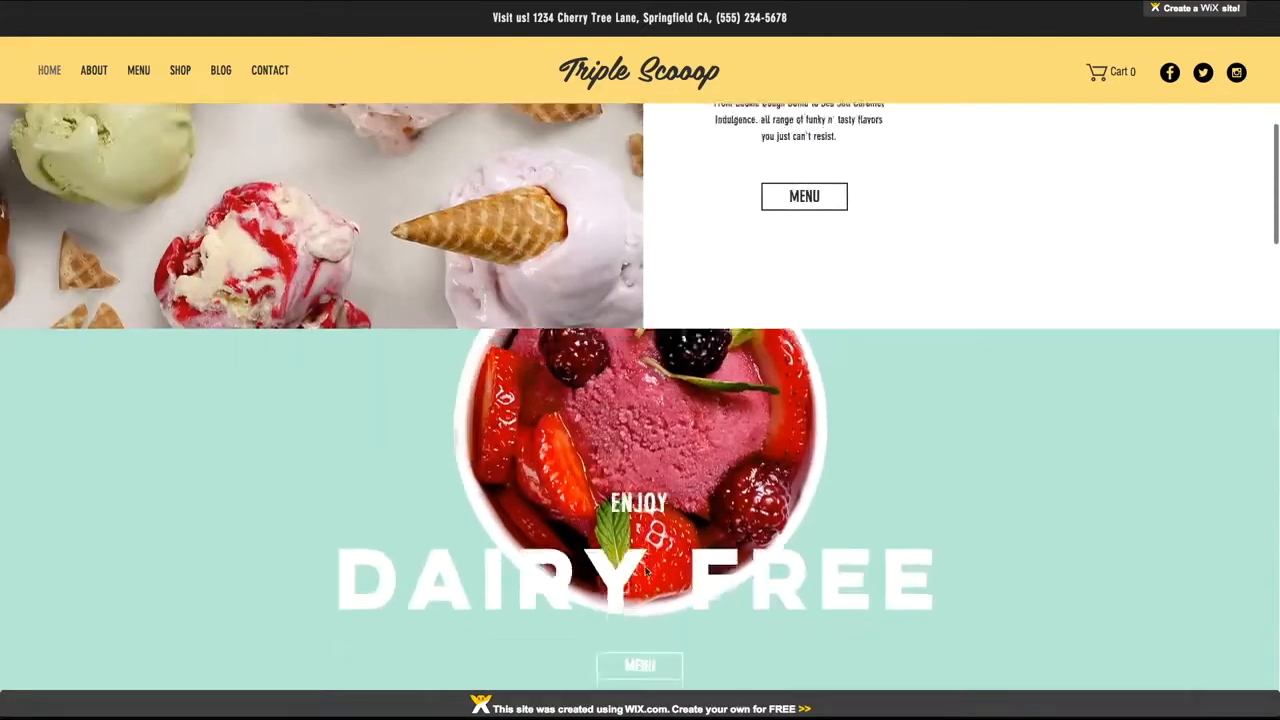
scroll(646, 571, "down", 8)
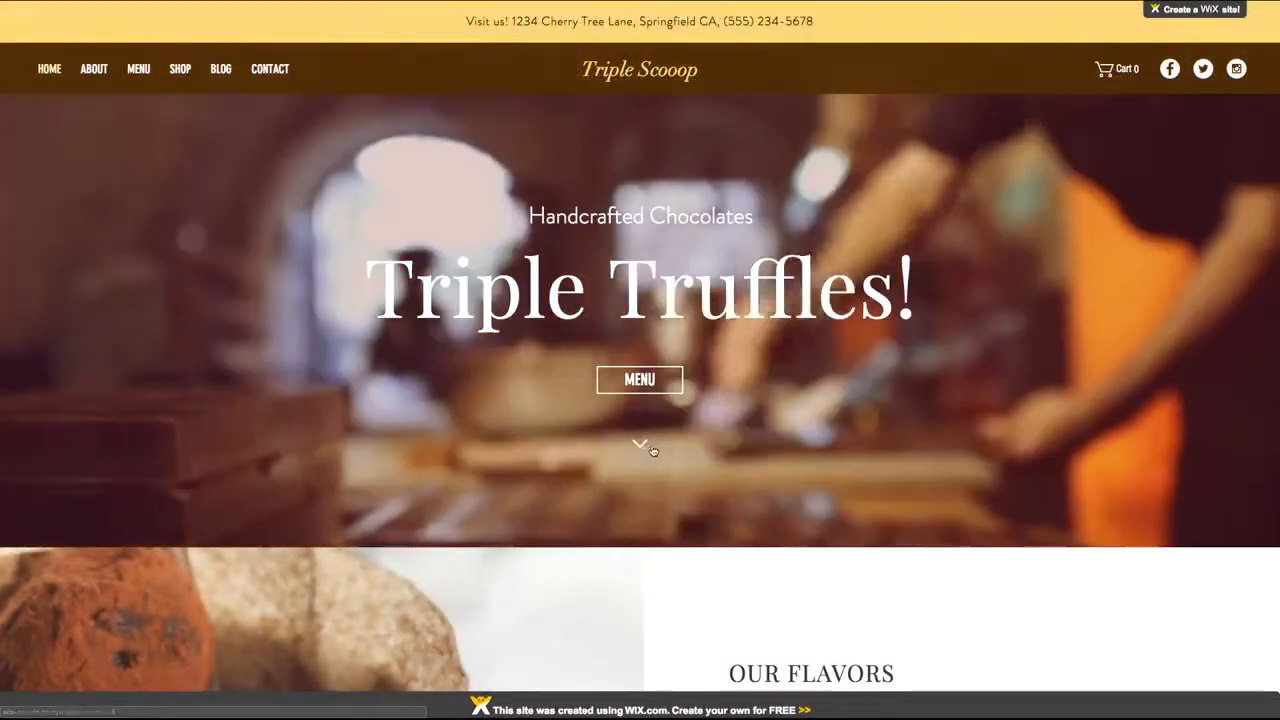
scroll(645, 447, "down", 6)
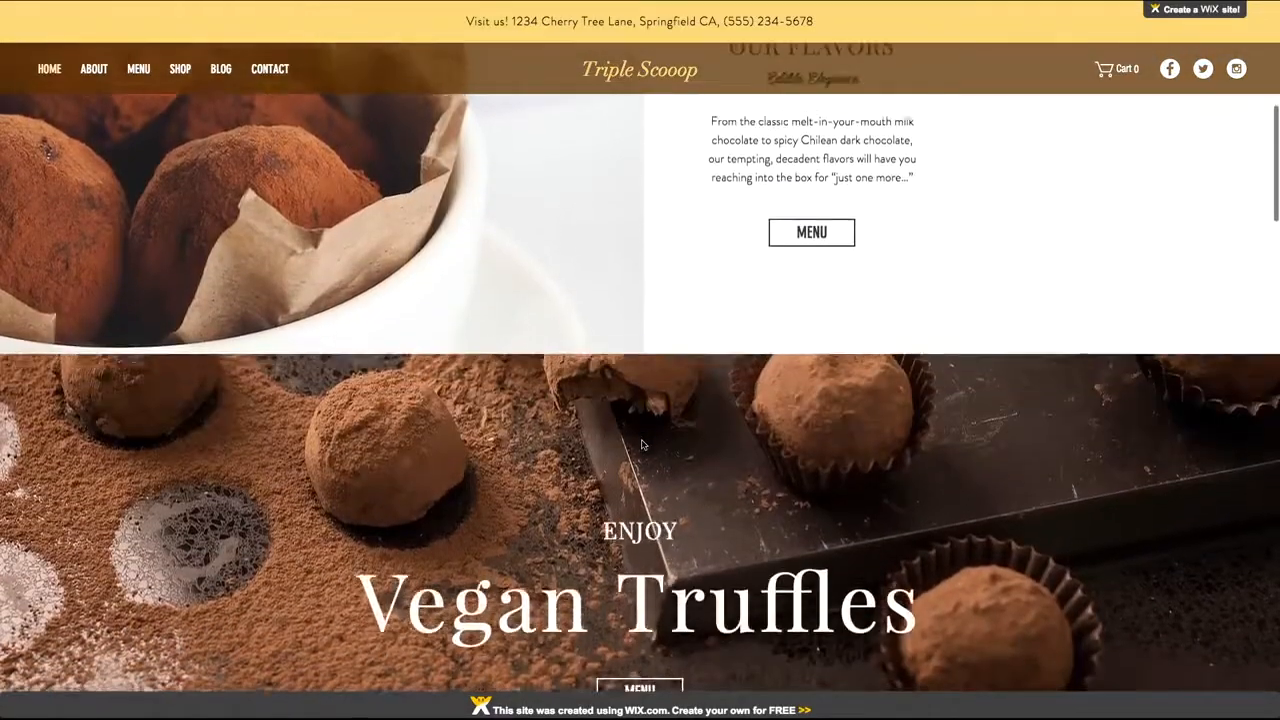
scroll(642, 445, "down", 10)
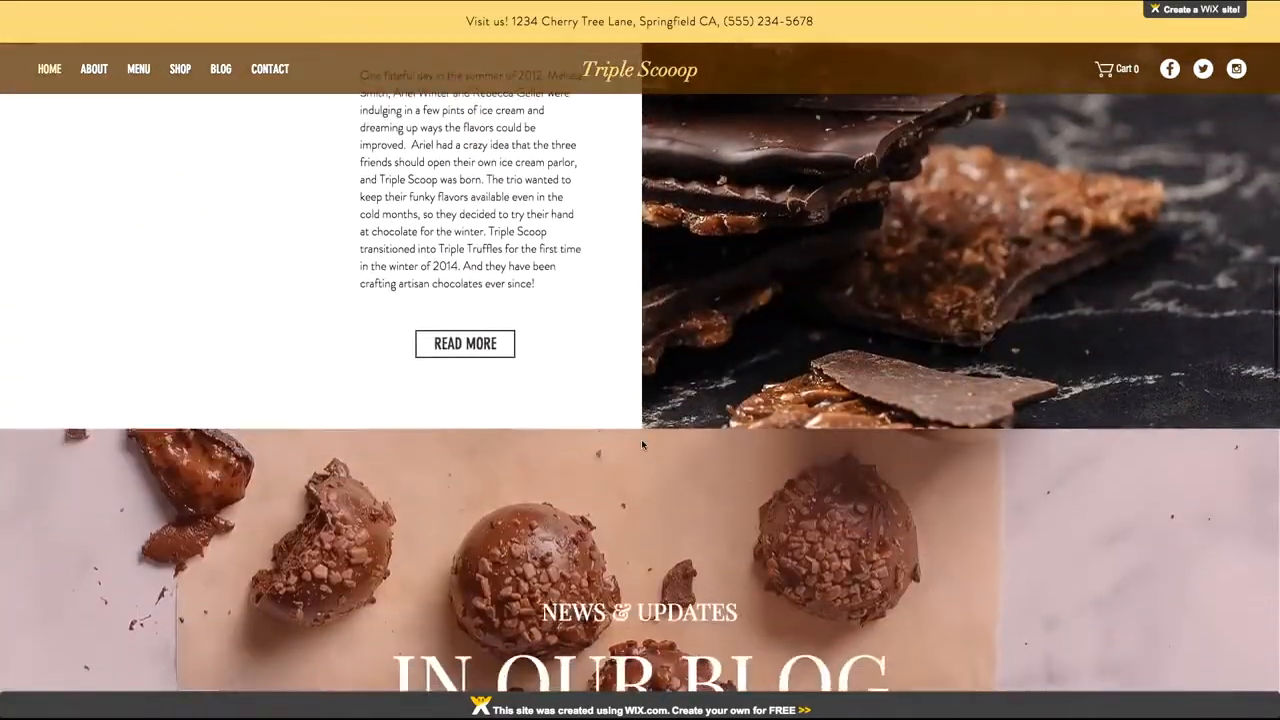
scroll(642, 445, "down", 10)
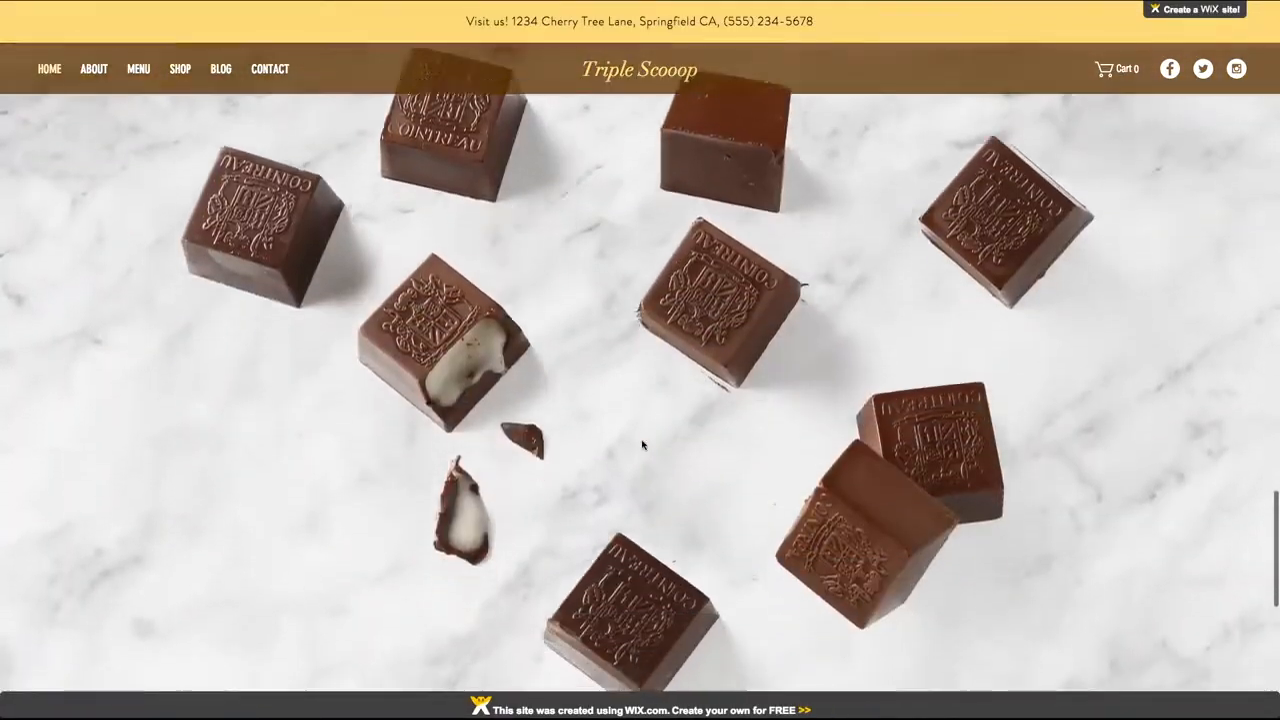
scroll(642, 445, "down", 7)
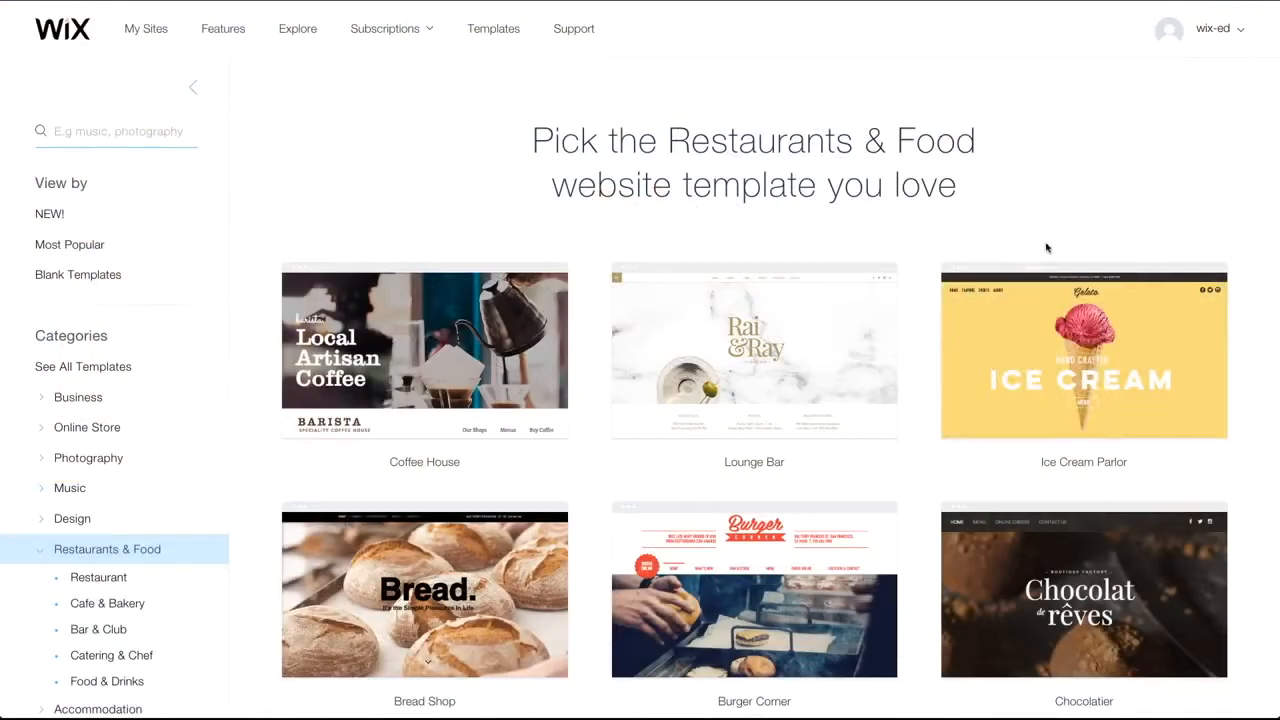
- Choose Edit on the Ice Cream Parlor template thumbnail
mouse_move(1040, 313)
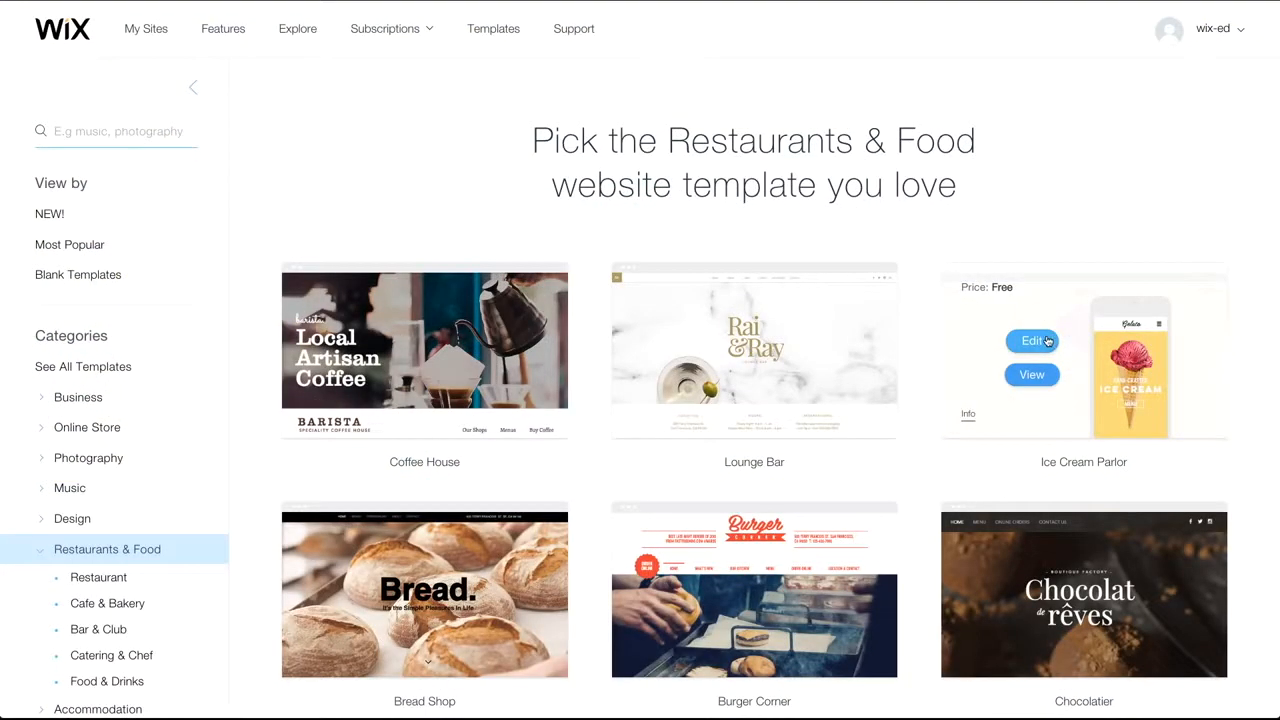
left_click(1032, 341)
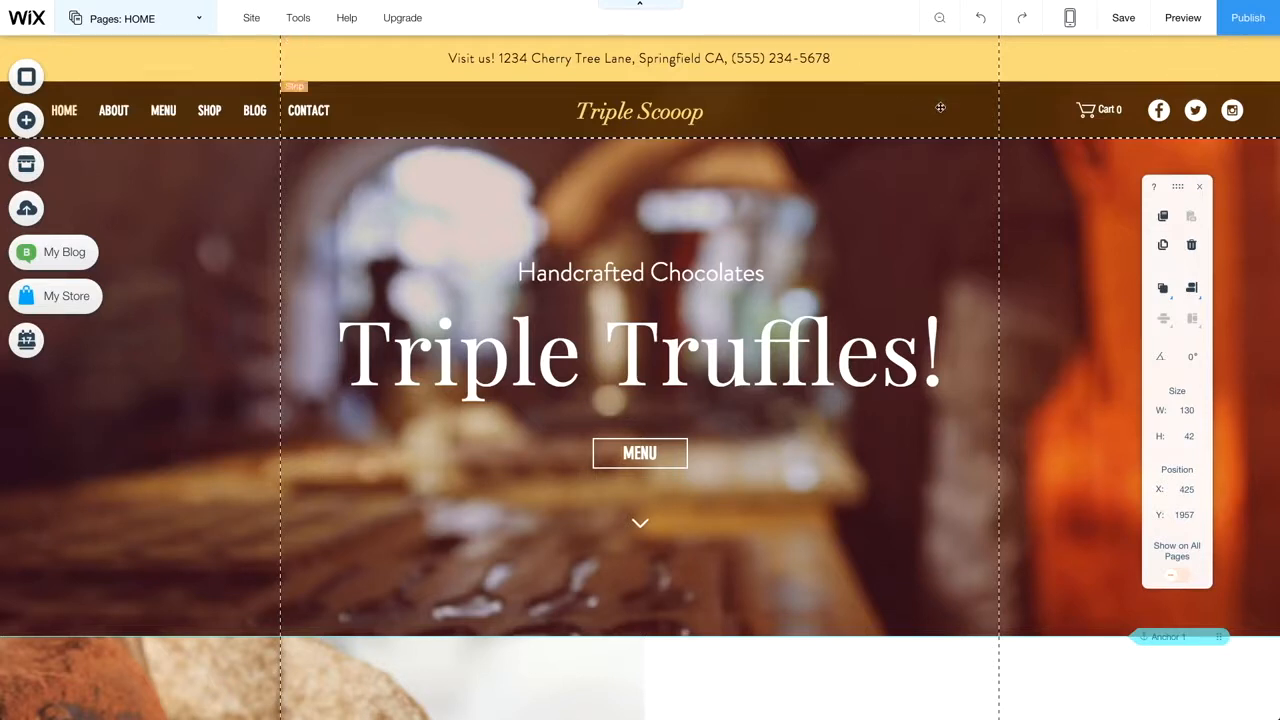
- Switch to the mobile layout, scroll it briefly, then switch back to desktop editing
left_click(1070, 24)
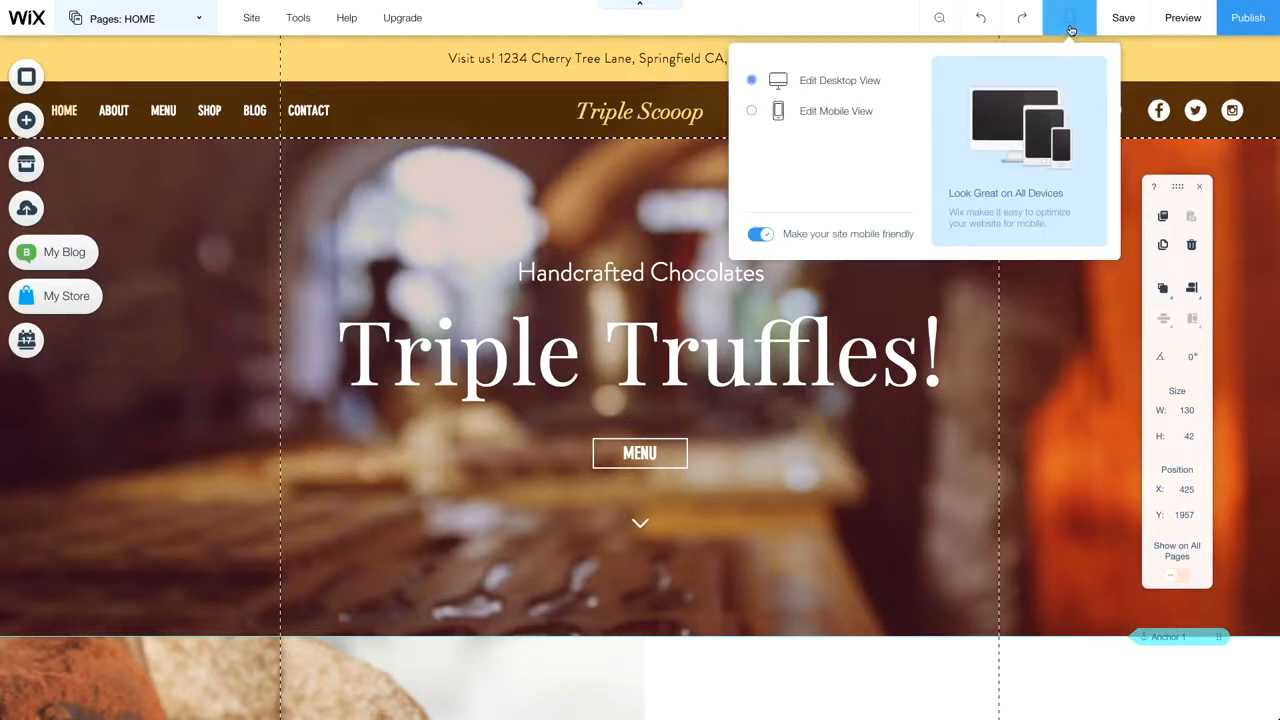
left_click(831, 116)
scroll(676, 180, "down", 1)
scroll(676, 180, "down", 2)
scroll(676, 180, "up", 3)
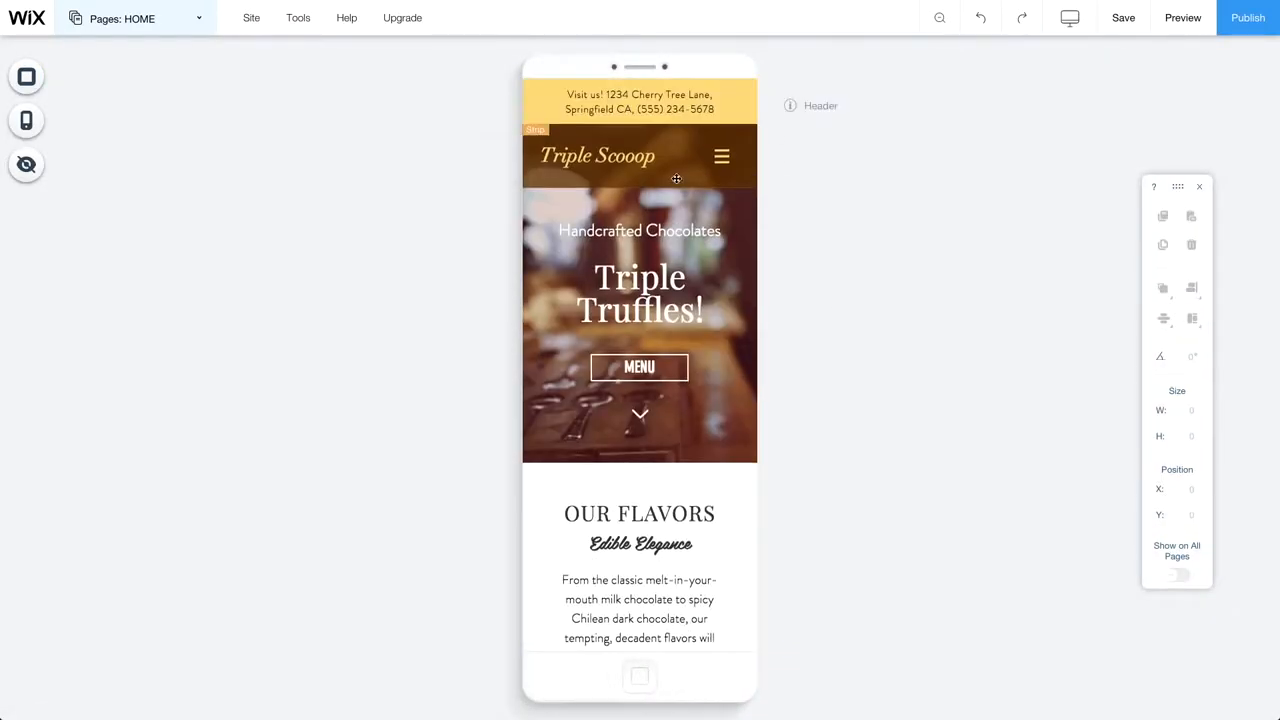
left_click(1072, 28)
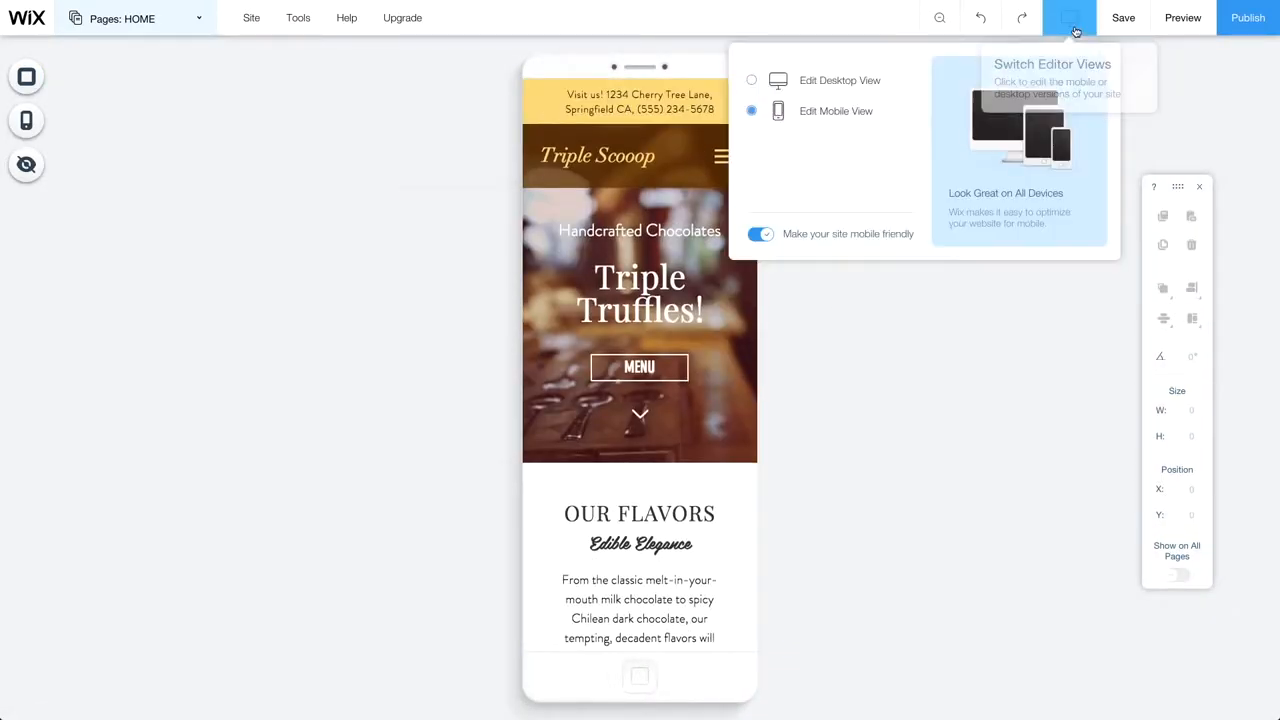
left_click(839, 81)
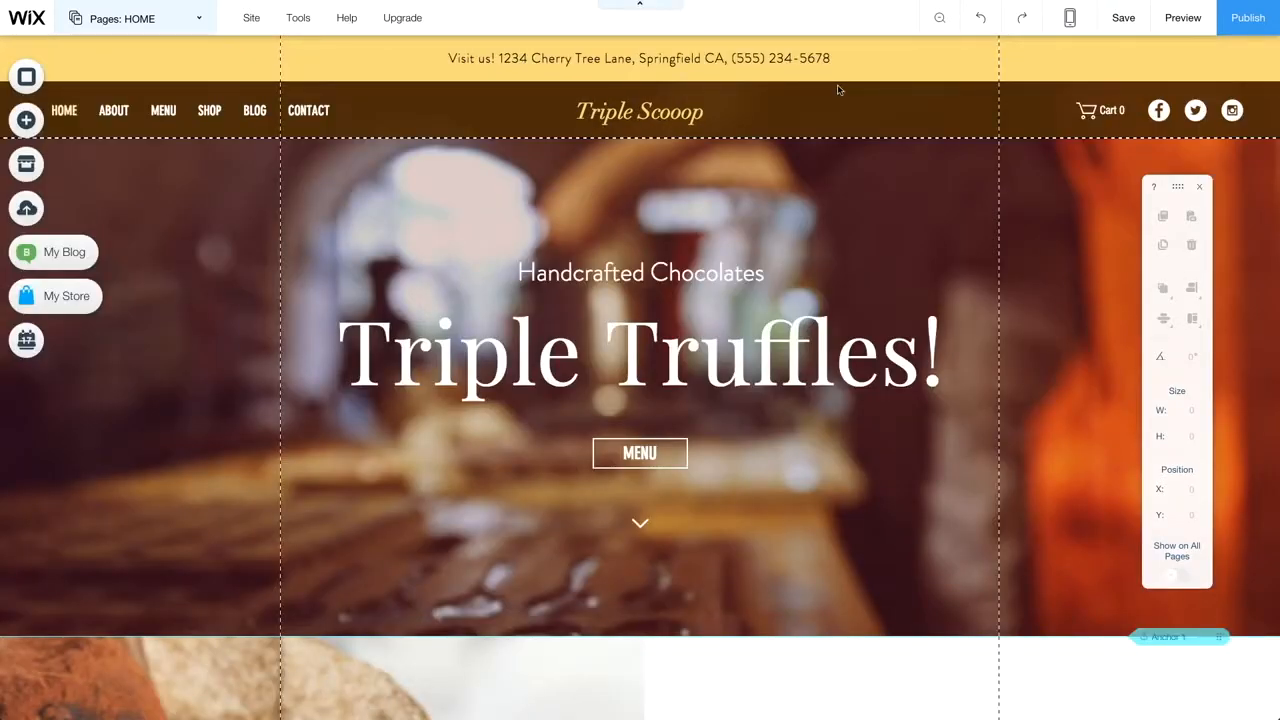
- Switch to the mobile editor through the Site menu
left_click(1068, 20)
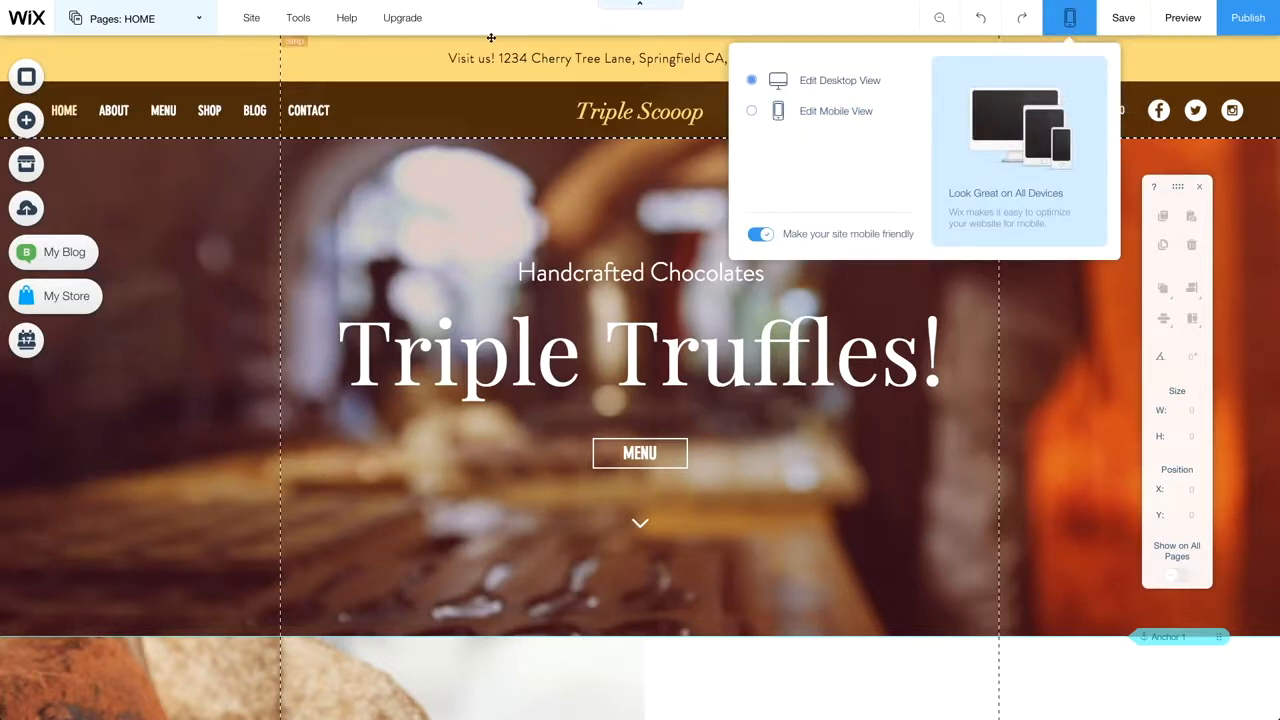
mouse_move(254, 20)
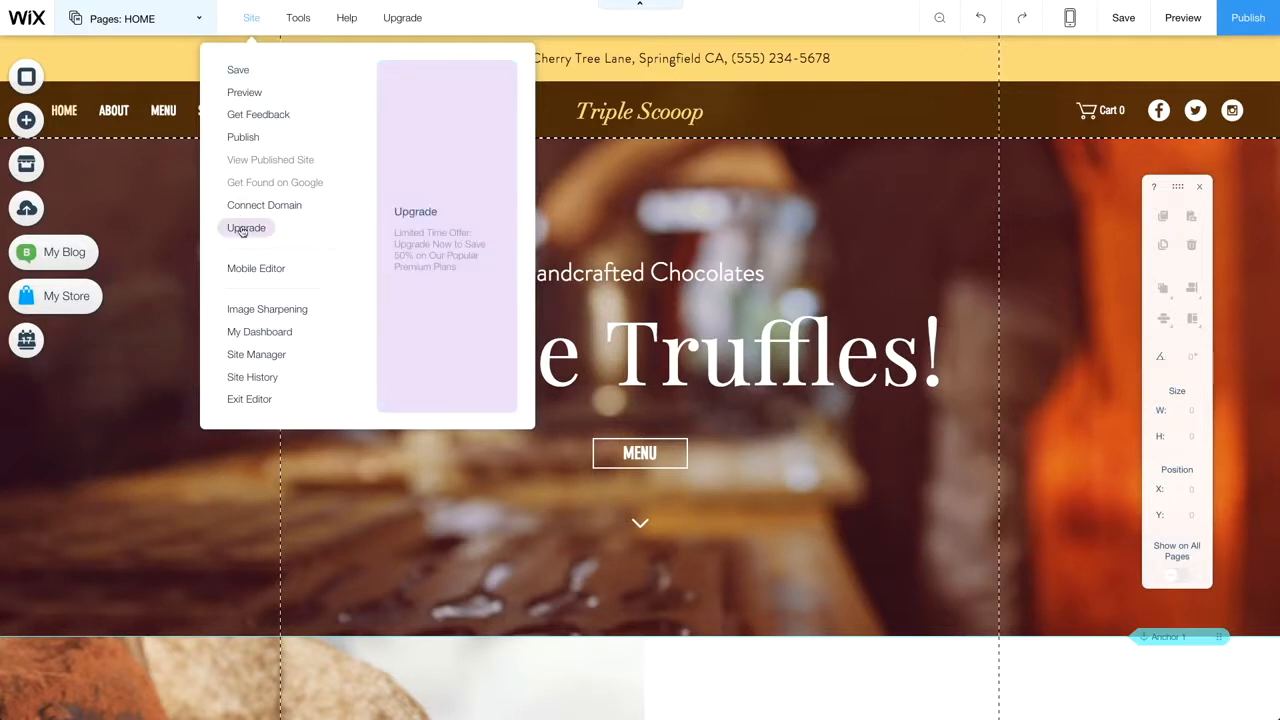
left_click(255, 270)
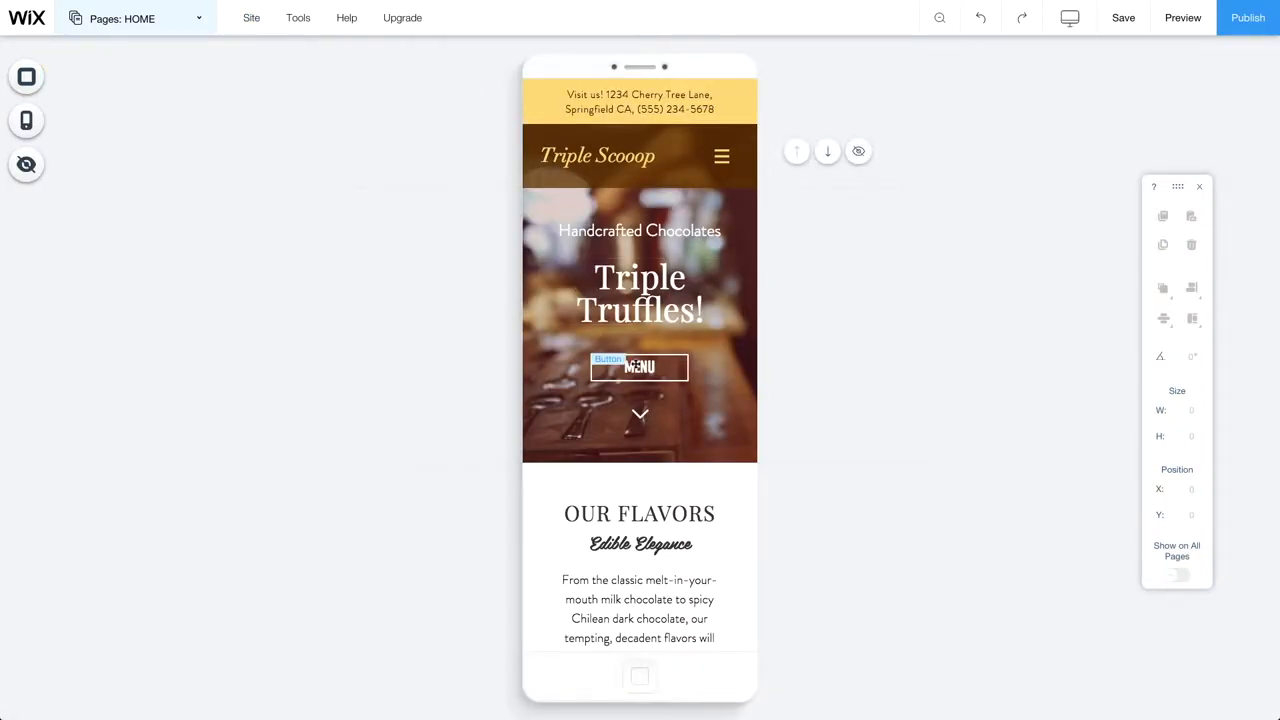
- Nudge the hero MENU button and Triple Truffles! heading up and enlarge the heading text
left_click(636, 367)
left_click_drag(647, 367, 647, 361)
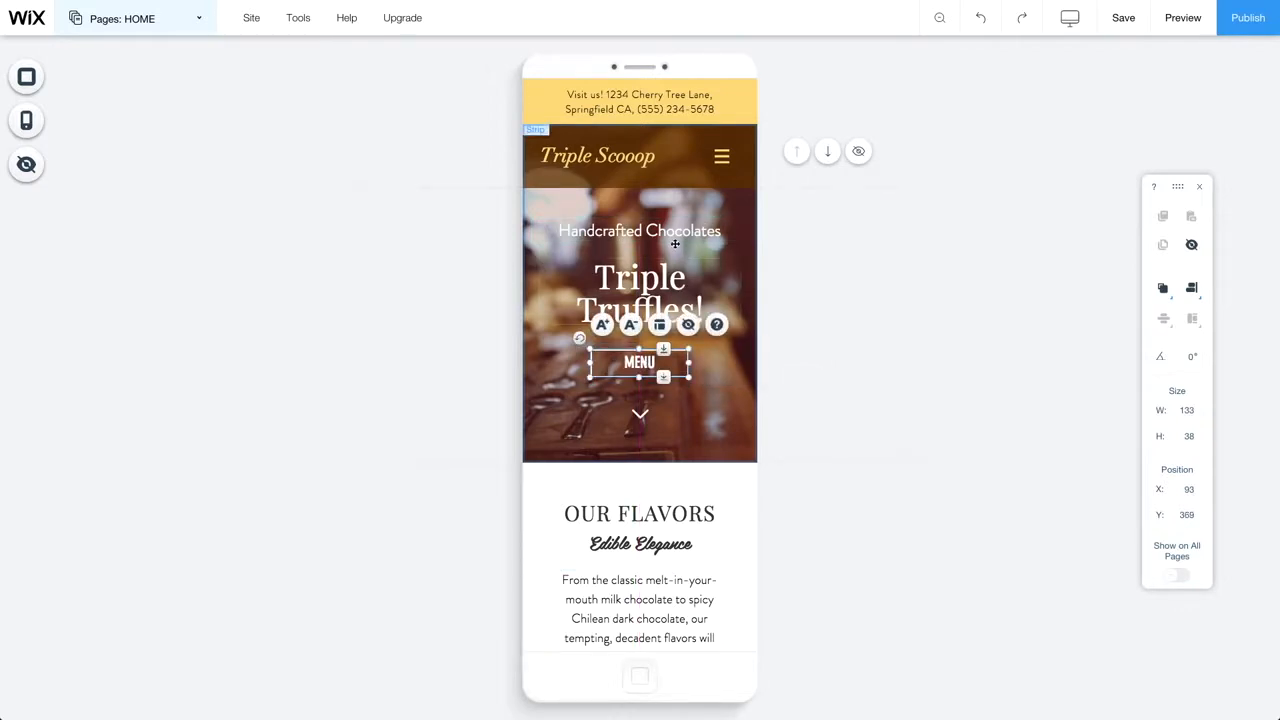
left_click(645, 279)
left_click_drag(641, 281, 640, 278)
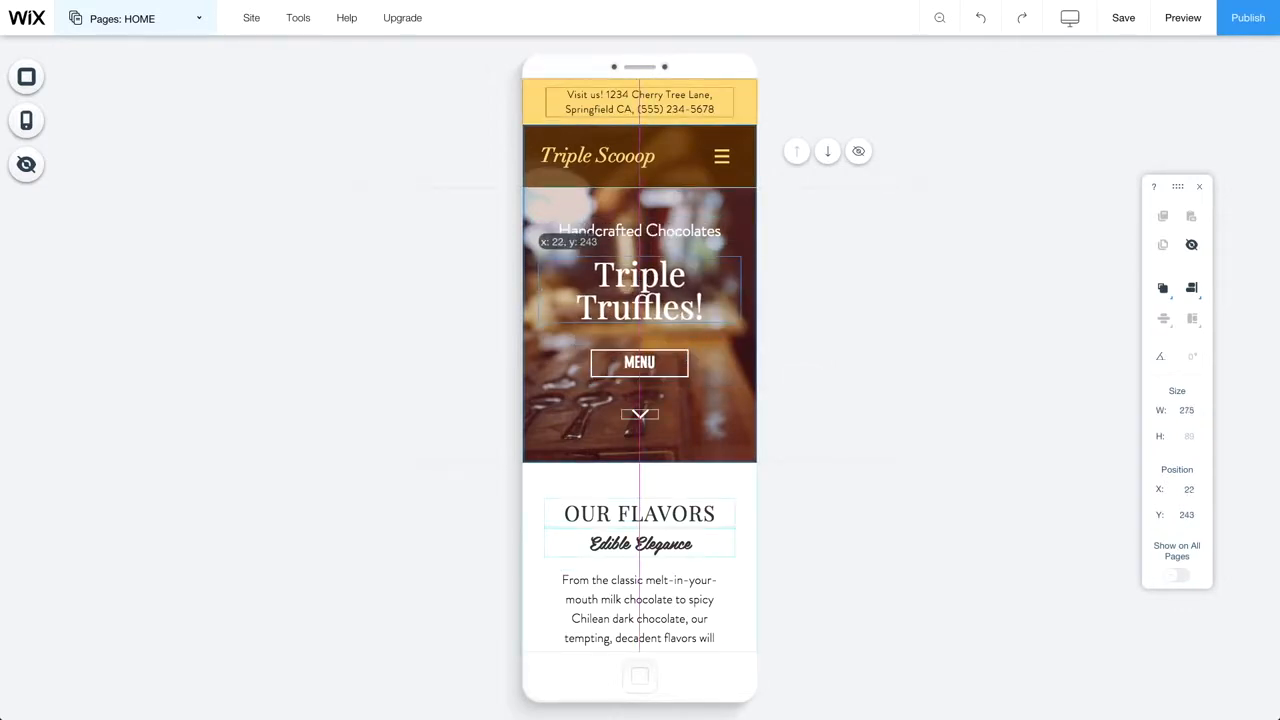
left_click(551, 233)
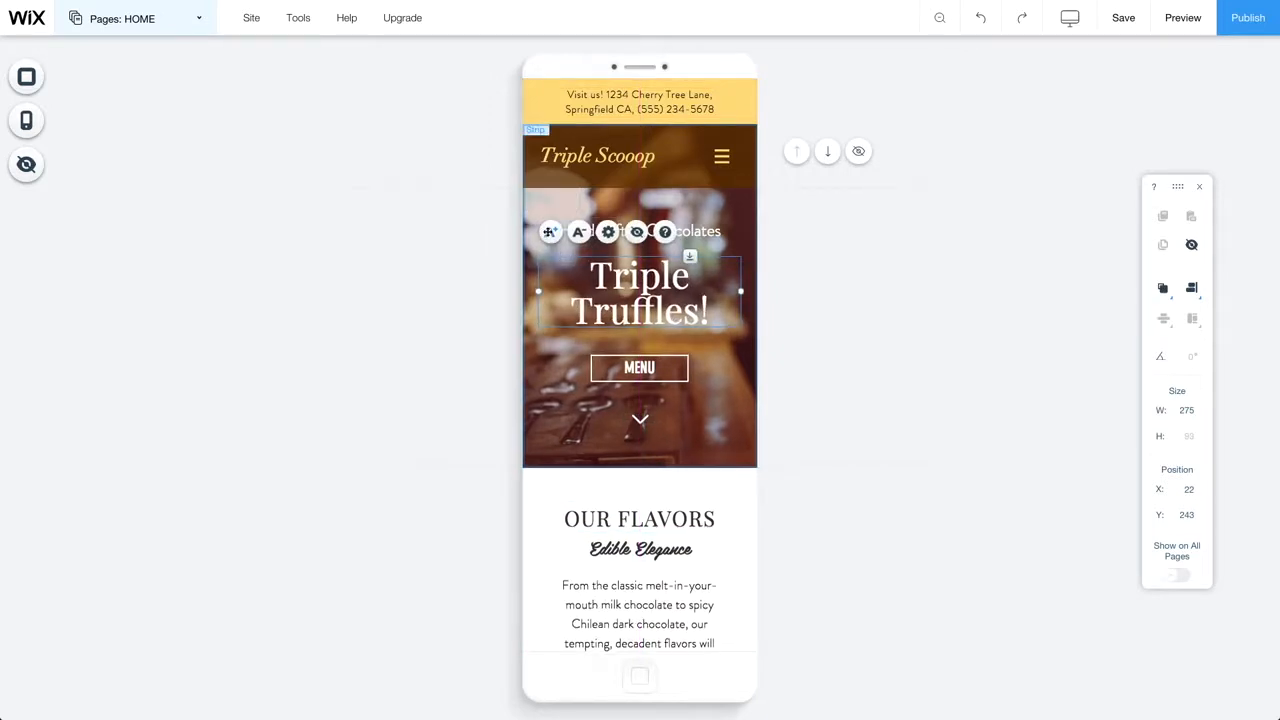
left_click(440, 272)
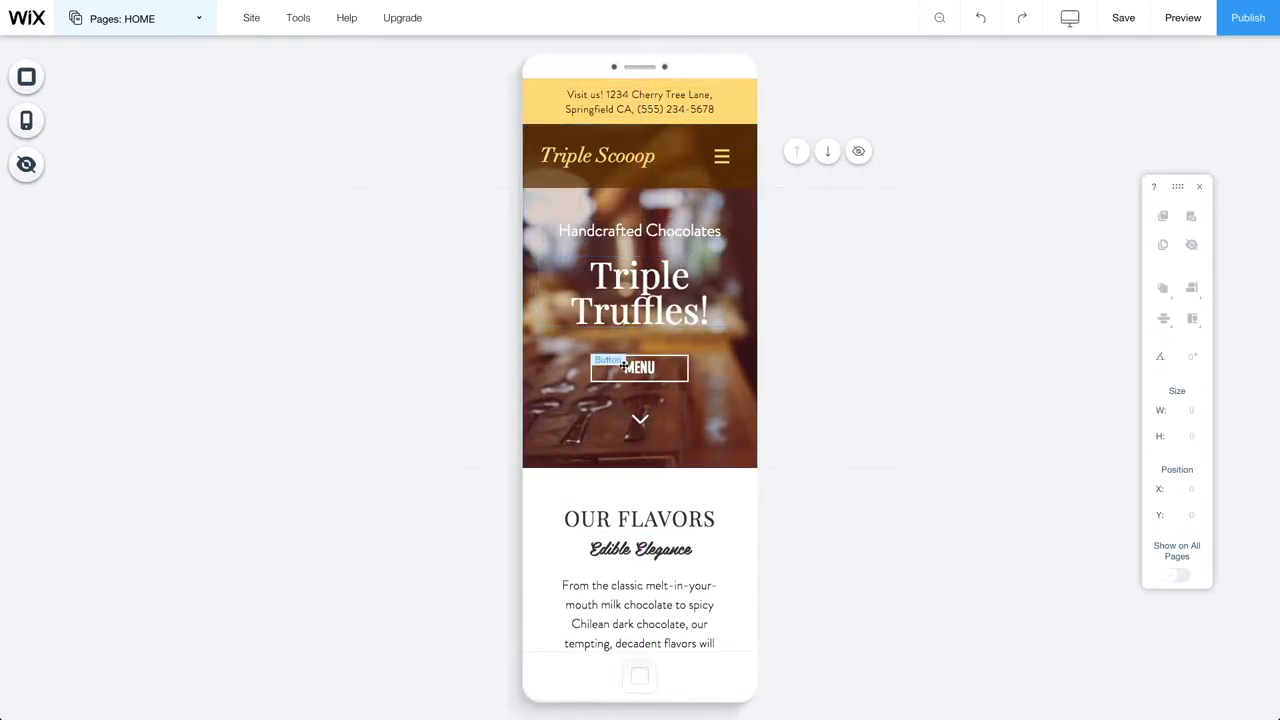
scroll(634, 372, "down", 8)
- Trim the truffle image strip's sides to the phone edges, 320 px wide
left_click(634, 372)
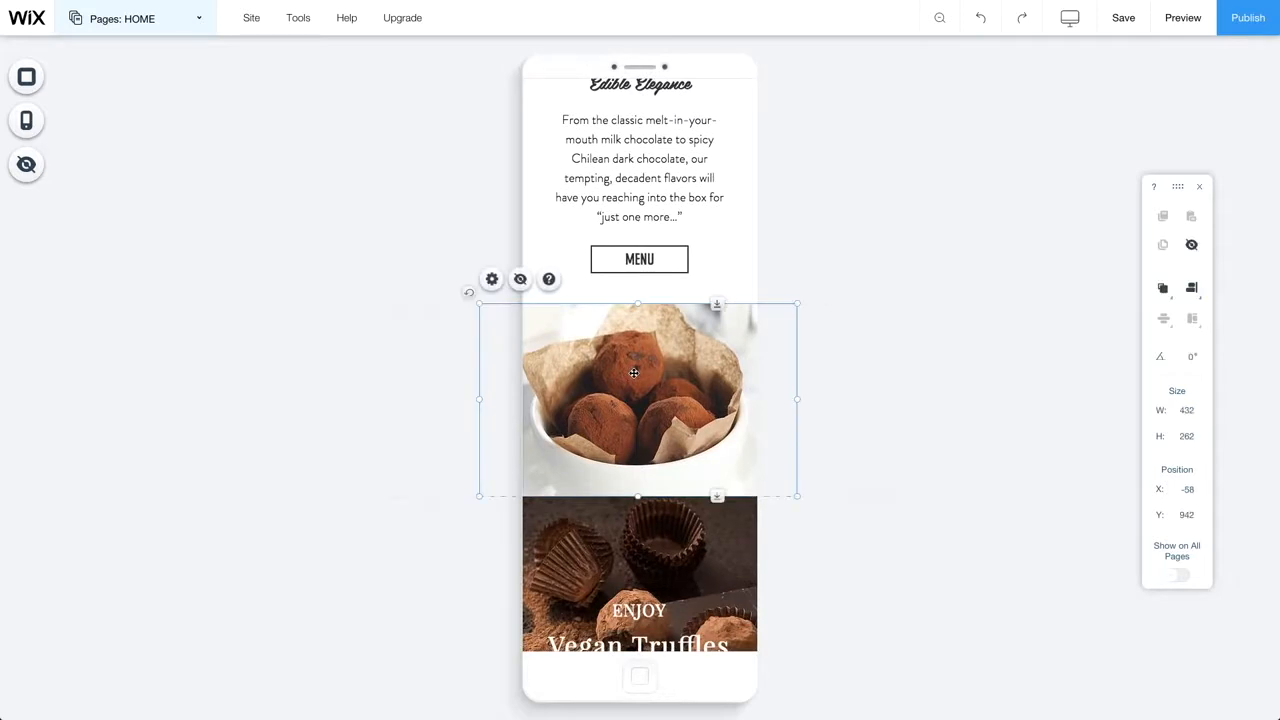
left_click_drag(479, 400, 522, 400)
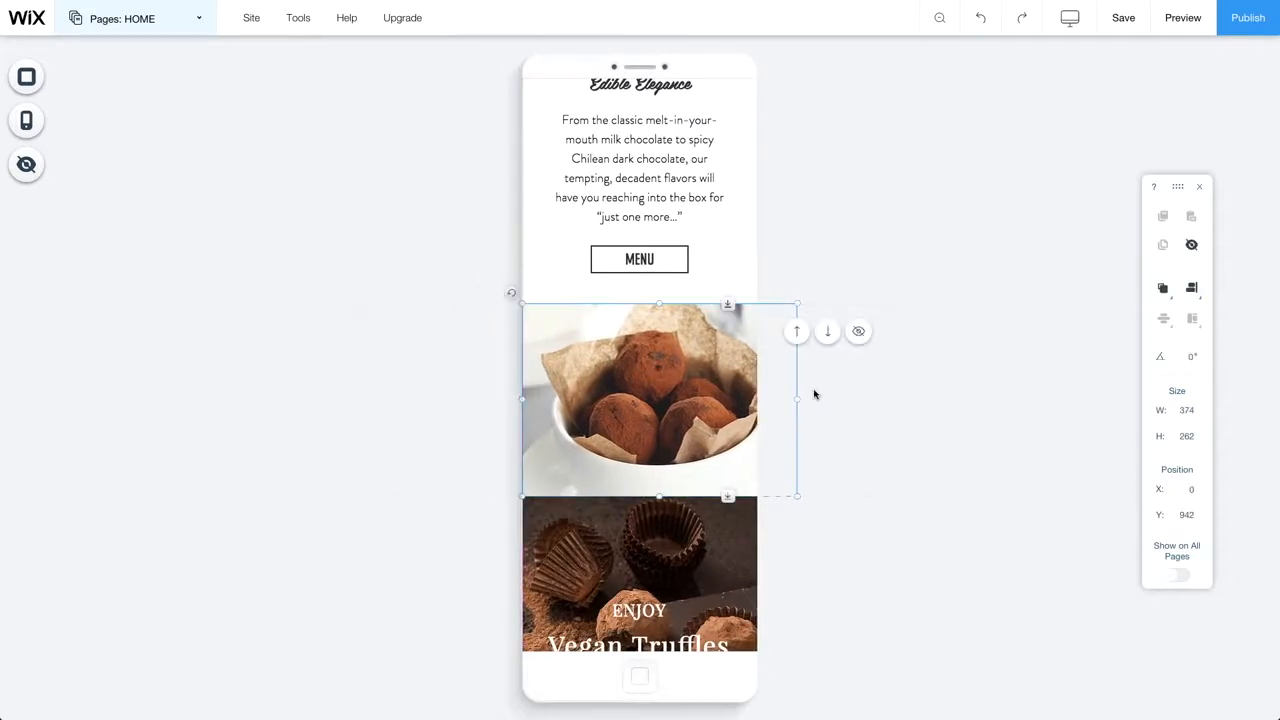
left_click_drag(799, 398, 757, 396)
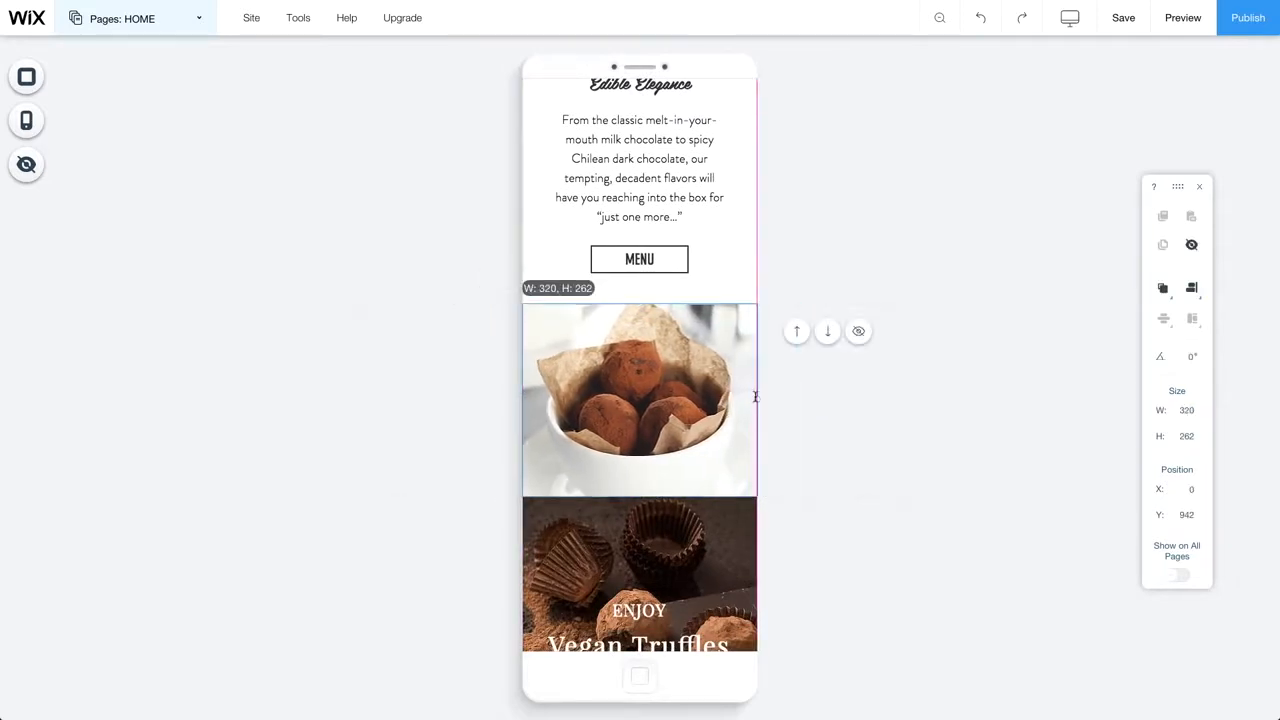
- Widen the Our Flavors MENU button to 179 px and centre it on the page
left_click(668, 270)
left_click_drag(688, 259, 721, 260)
left_click_drag(611, 262, 638, 281)
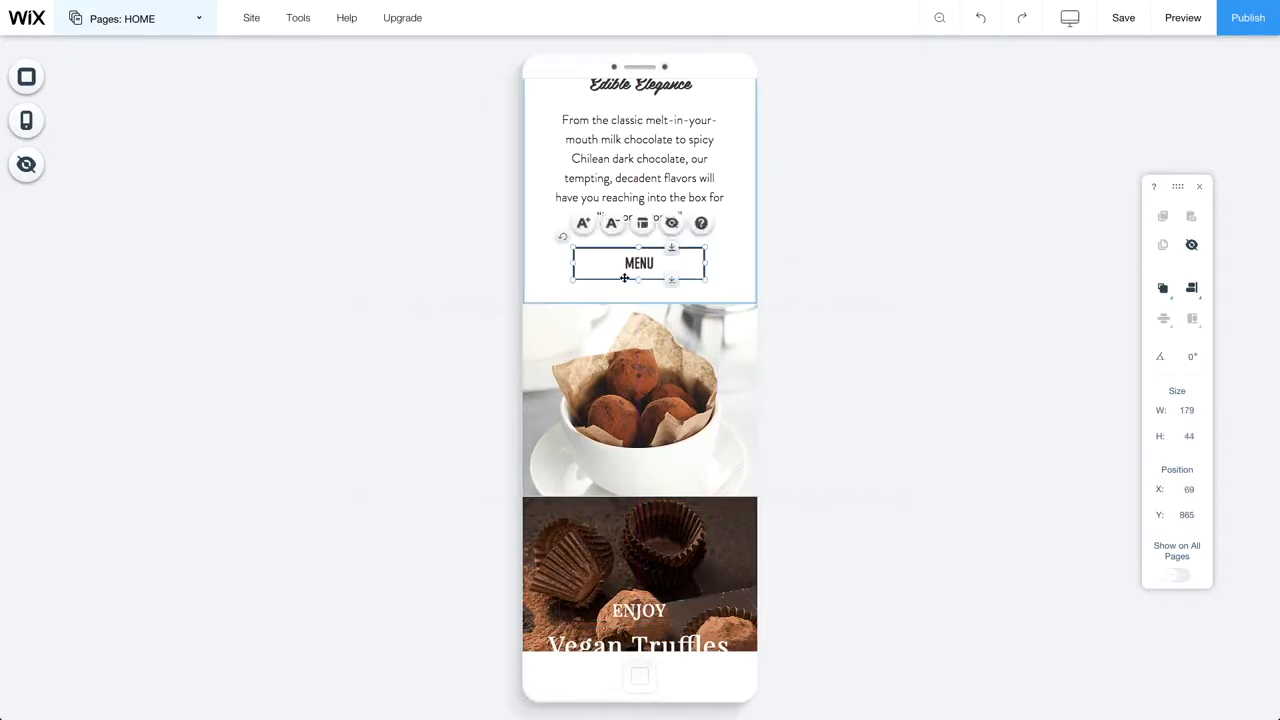
scroll(611, 272, "down", 3)
left_click(602, 298)
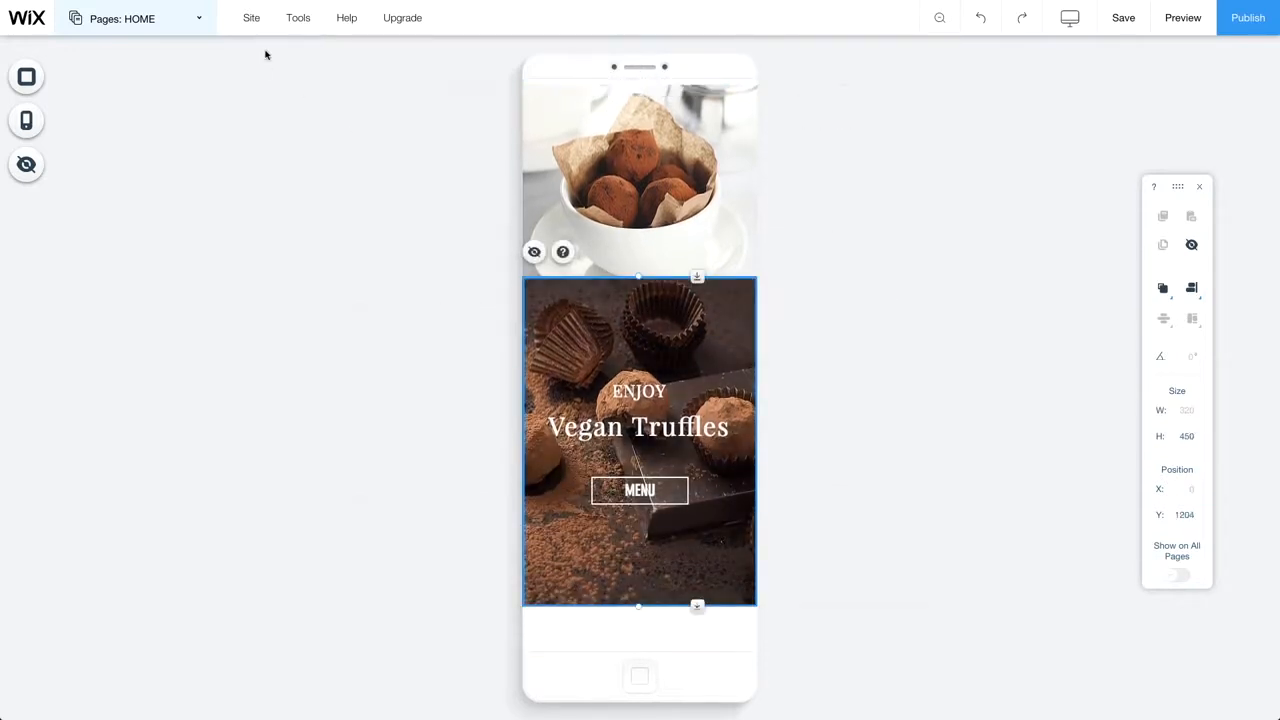
- Add two vertical guides at the content column's left and right edges
mouse_move(286, 23)
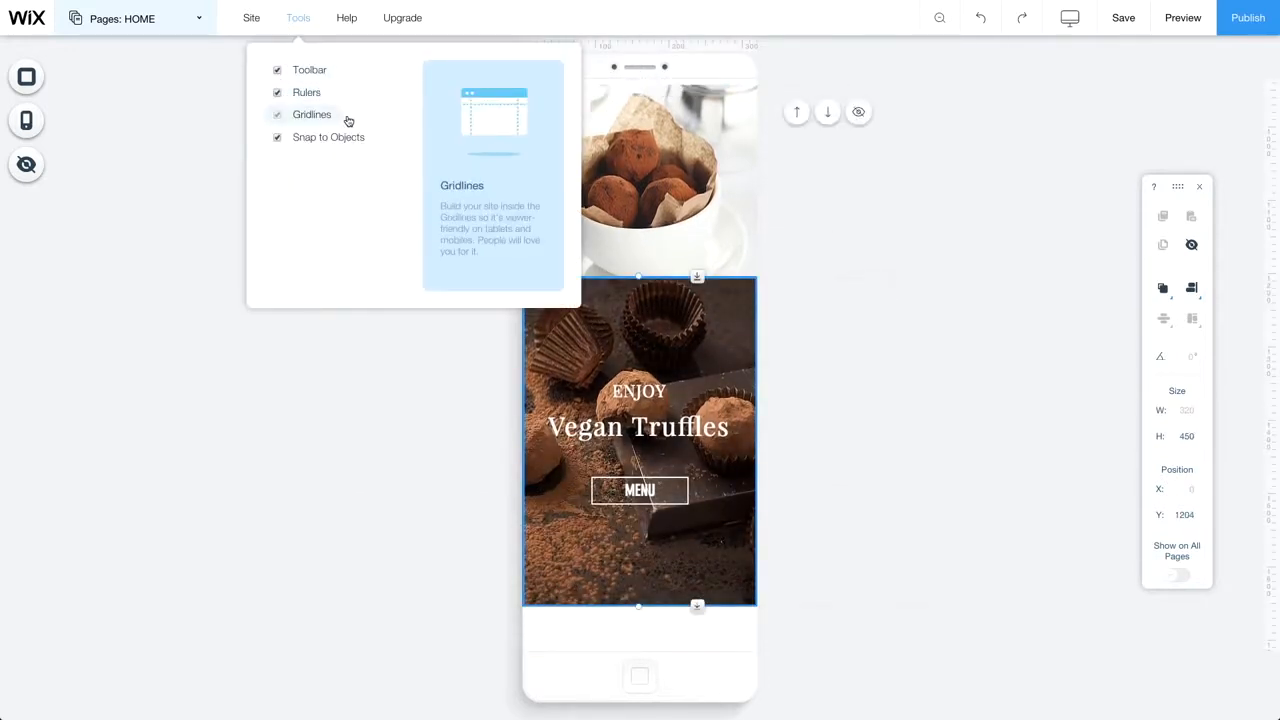
left_click(594, 44)
left_click_drag(594, 44, 550, 44)
left_click(728, 44)
- Try aligning the OUR FLAVORS title, subtitle, paragraph and MENU bottom then top, and undo it
scroll(640, 330, "down", 5)
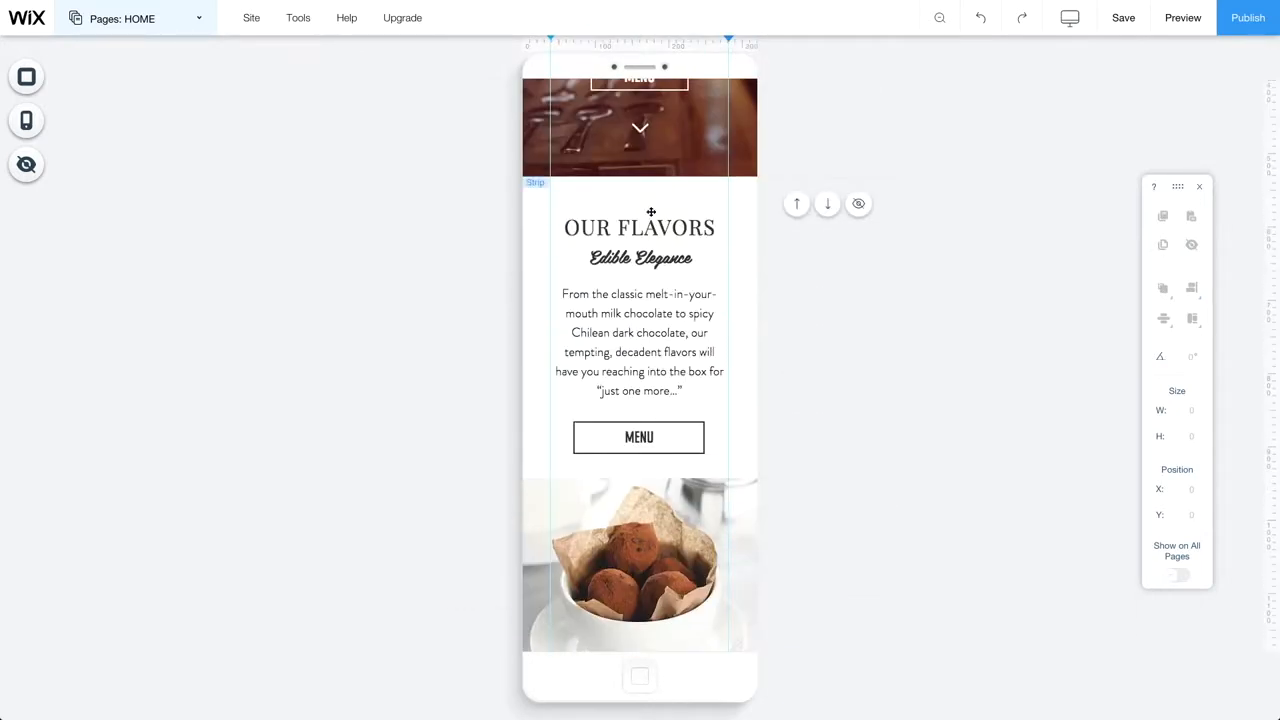
left_click(648, 225)
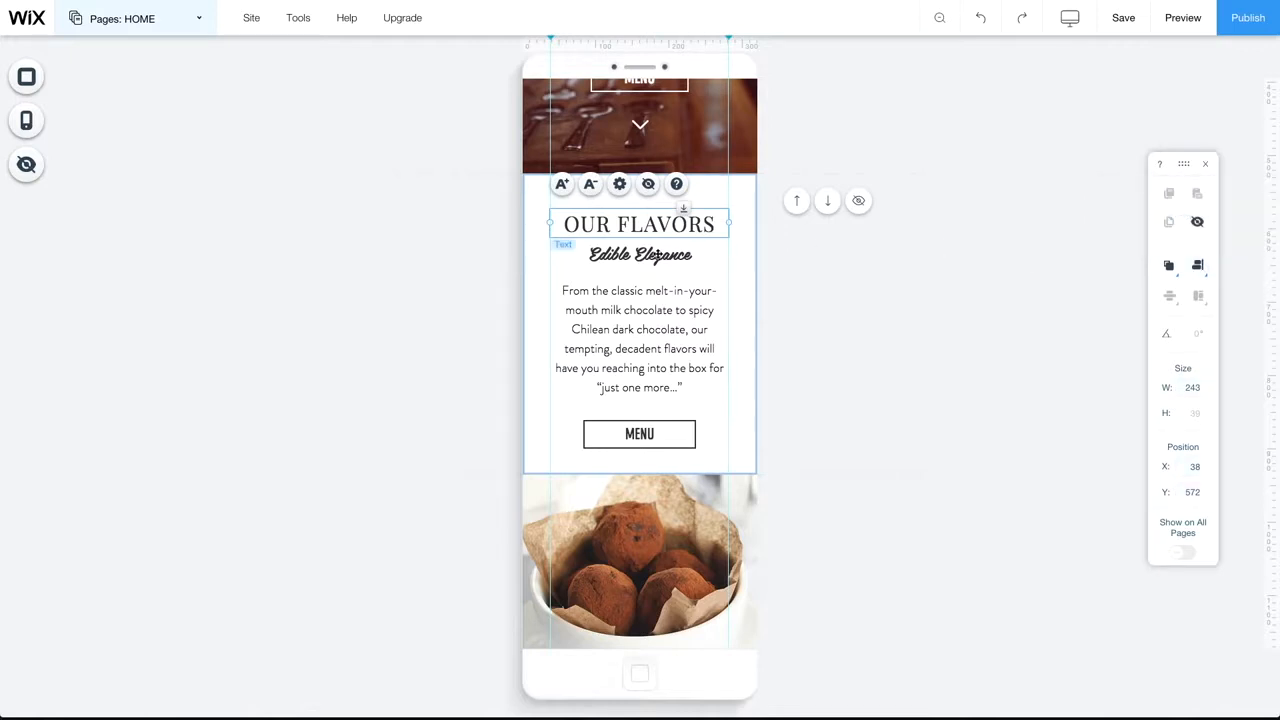
left_click(659, 254, "shift")
left_click(643, 334, "shift")
left_click(604, 430, "shift")
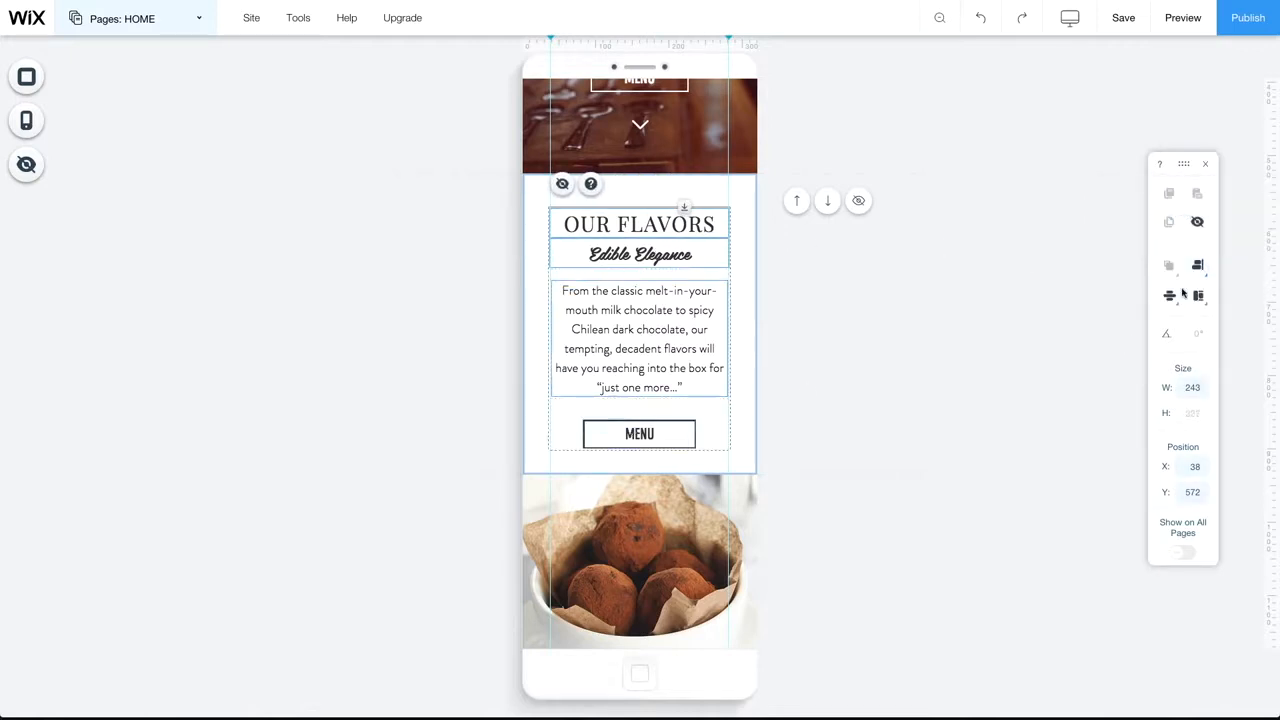
left_click(1175, 297)
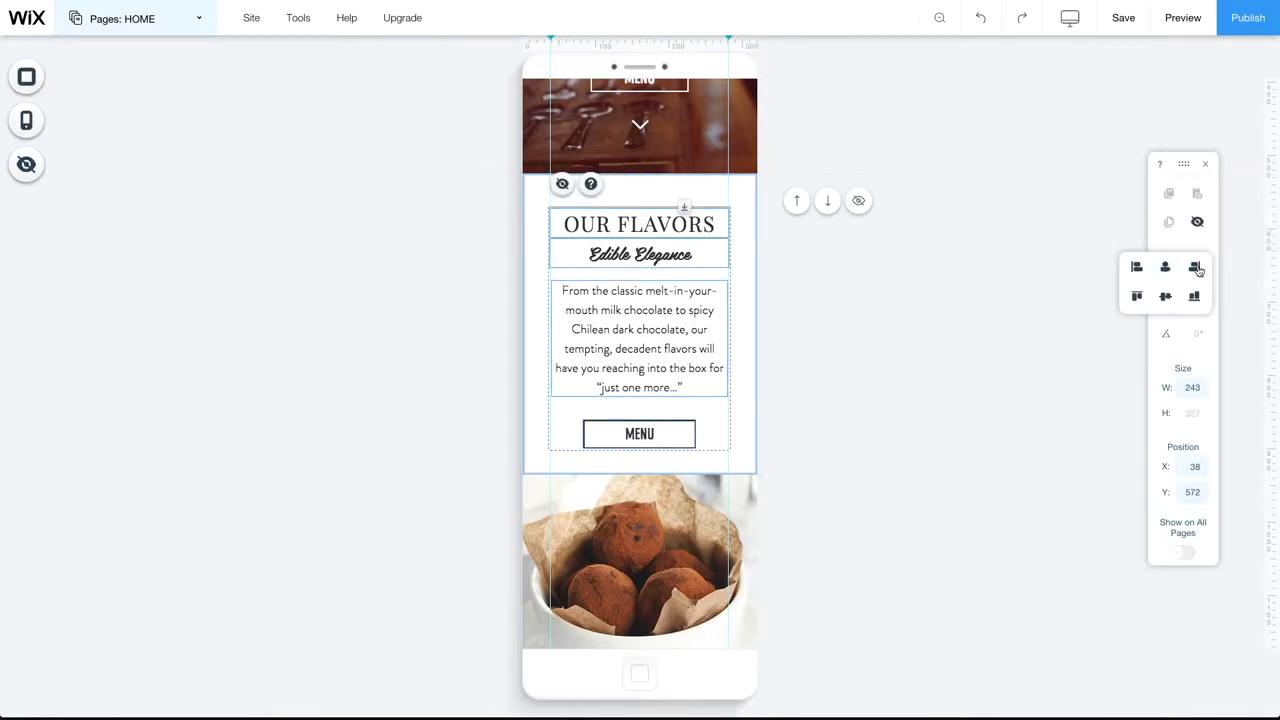
left_click(1194, 297)
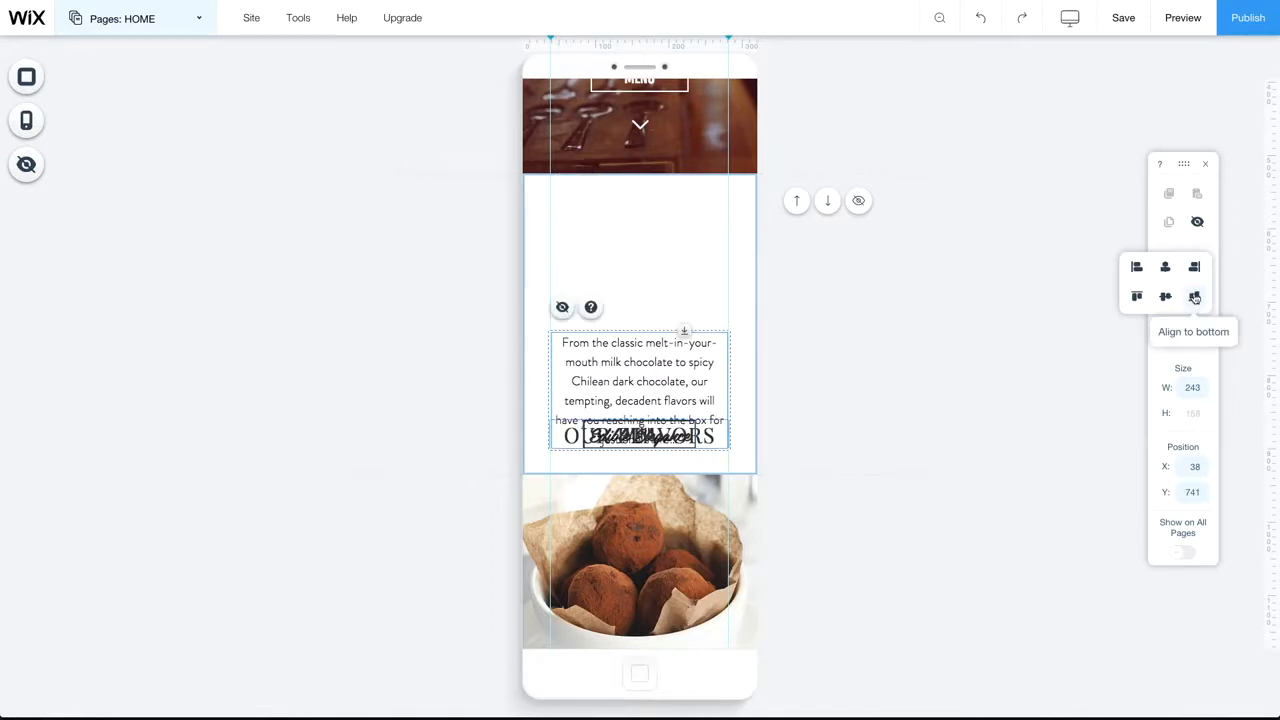
left_click(1137, 297)
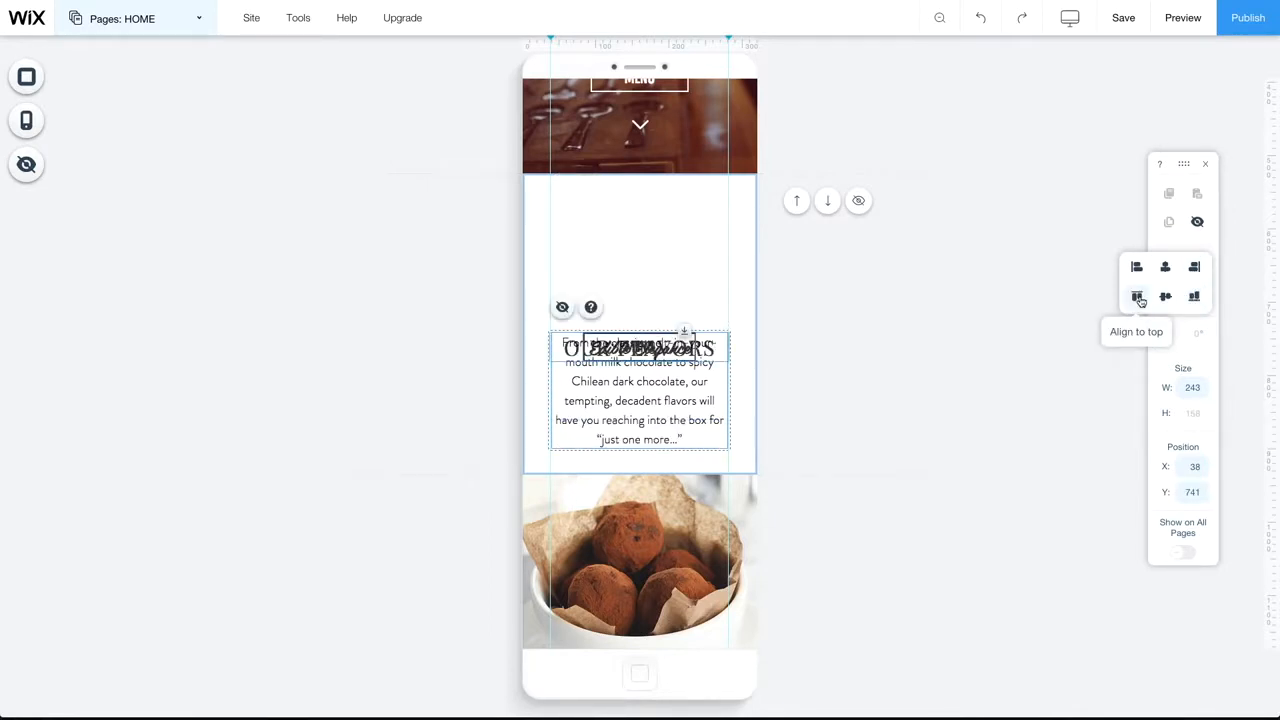
key("ctrl+z")
key("ctrl+z")
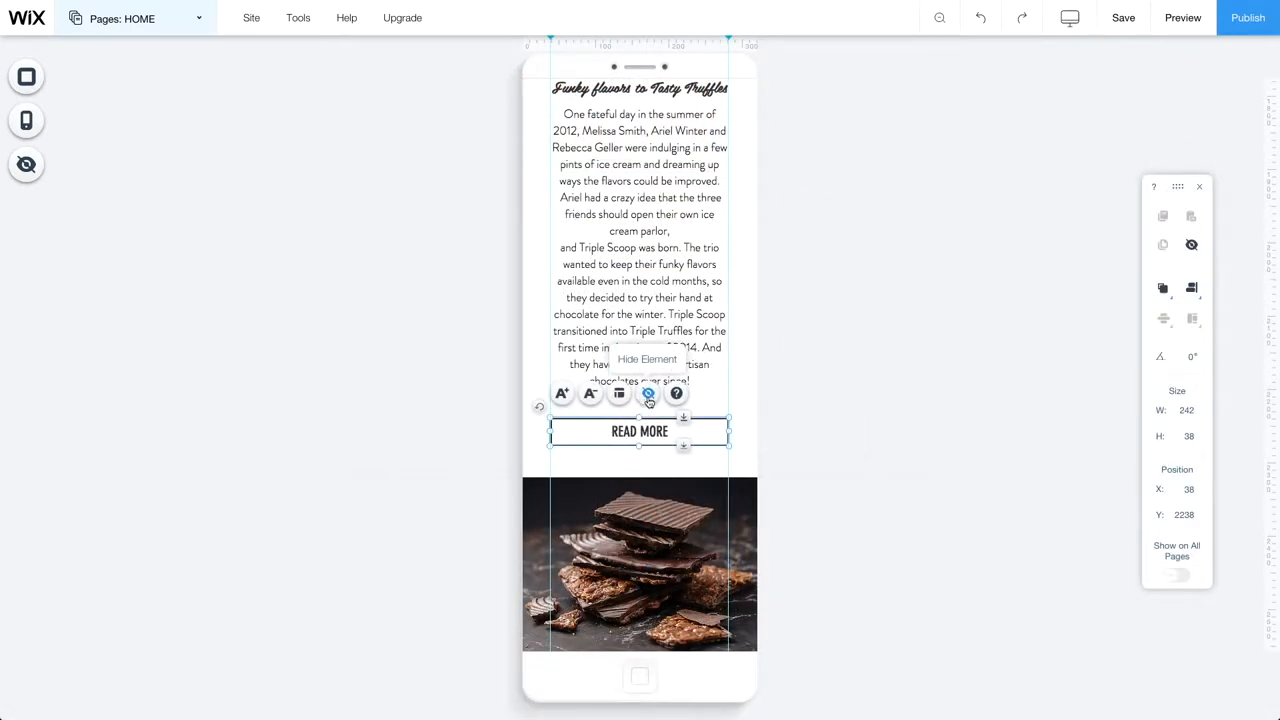
- Unhide READ MORE and the Social Bar on mobile, then move READ MORE slightly lower
left_click(648, 394)
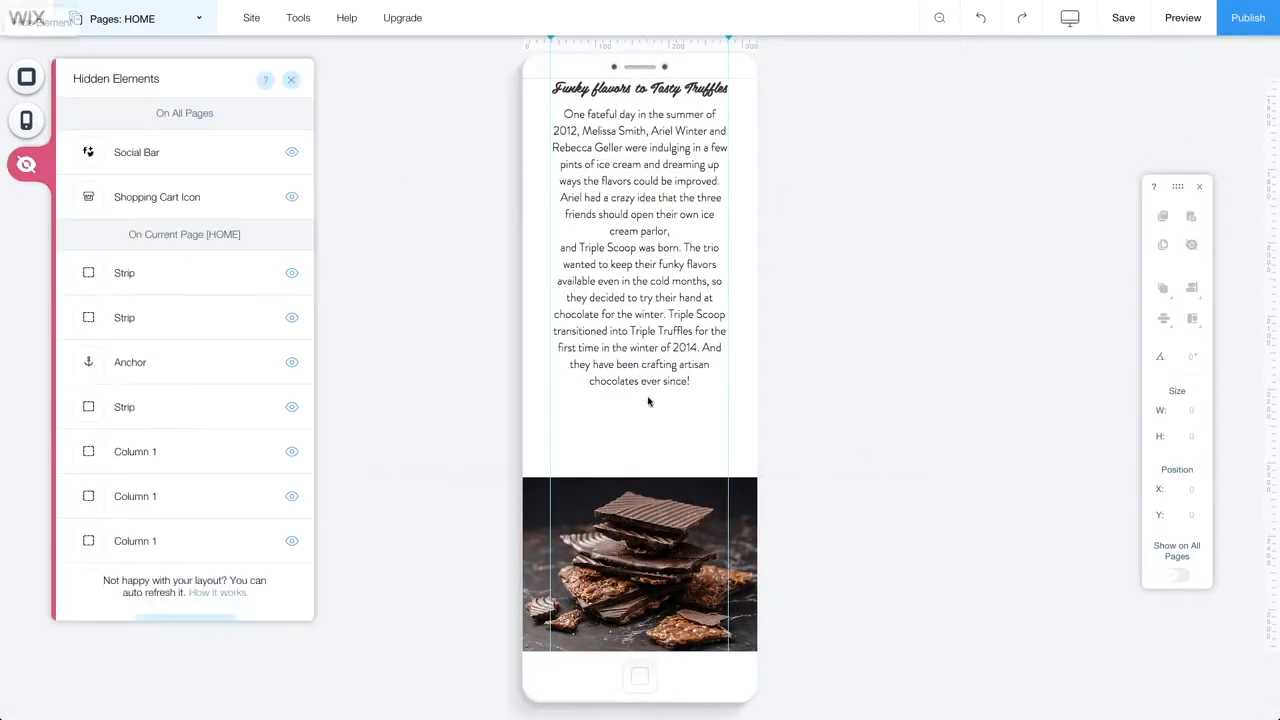
left_click(290, 274)
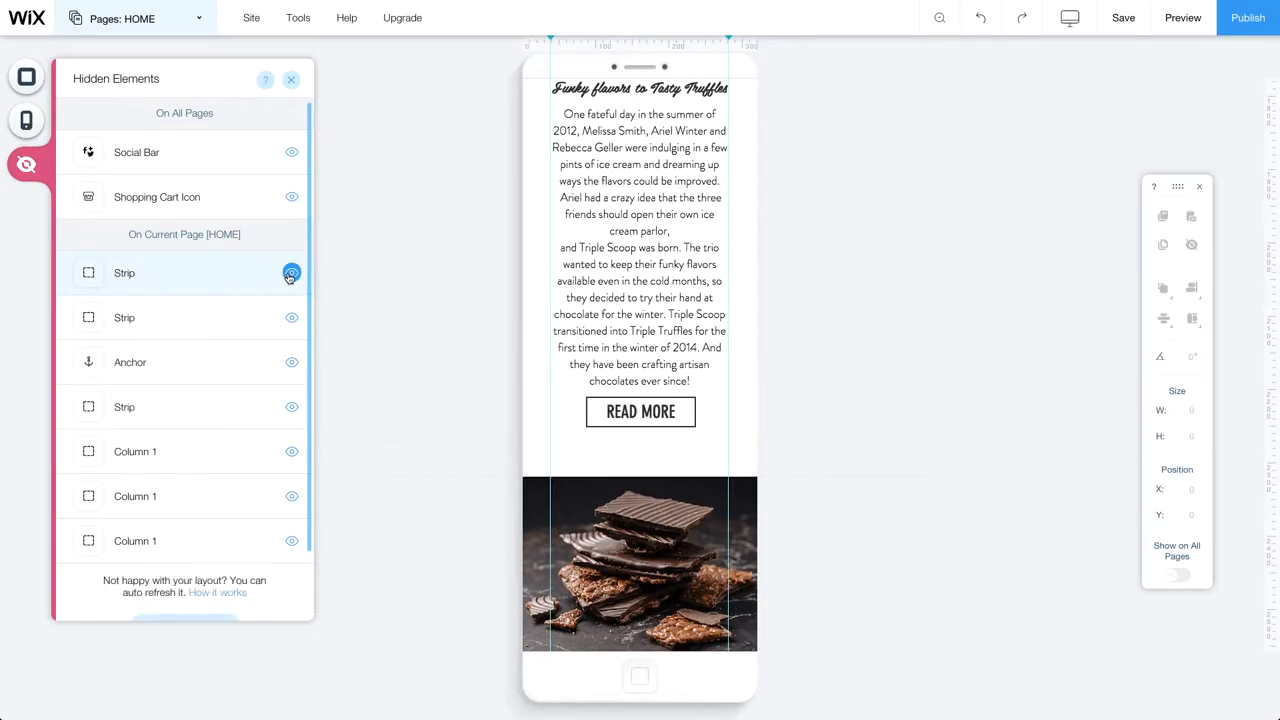
left_click(291, 152)
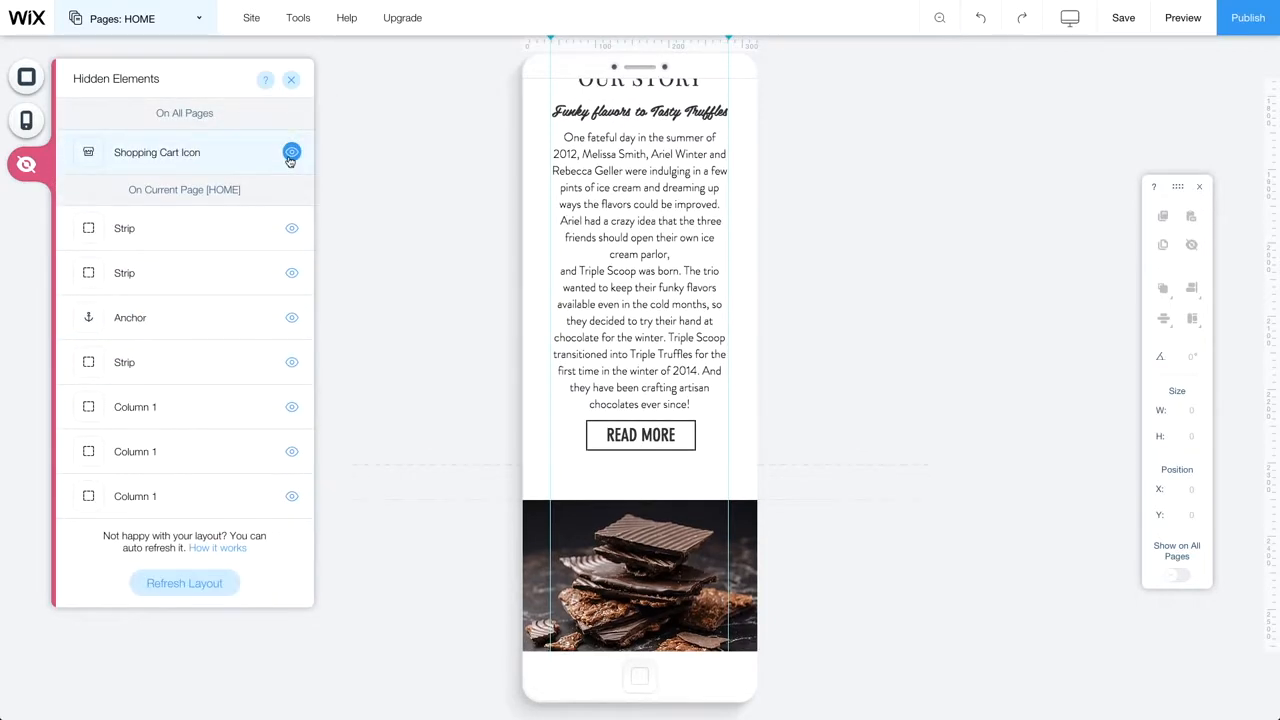
left_click(291, 80)
left_click(626, 438)
left_click_drag(626, 438, 622, 453)
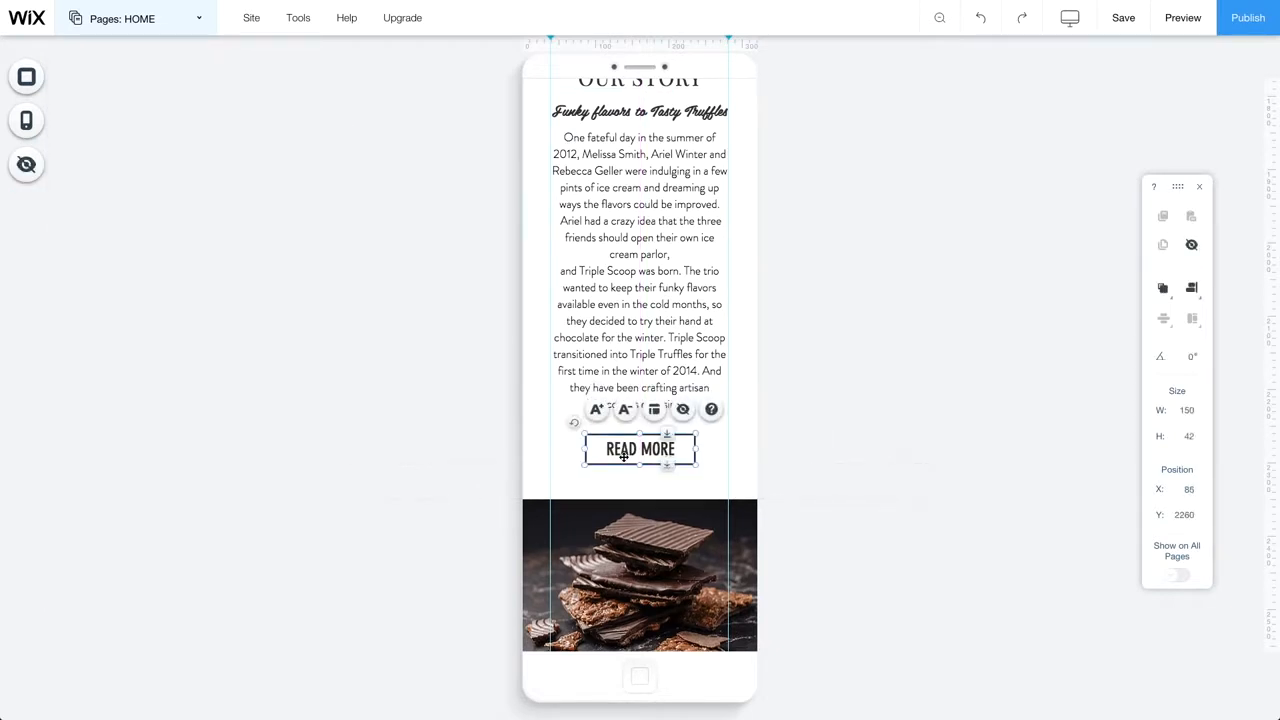
- Turn on the mobile Back to Top Button
left_click(26, 120)
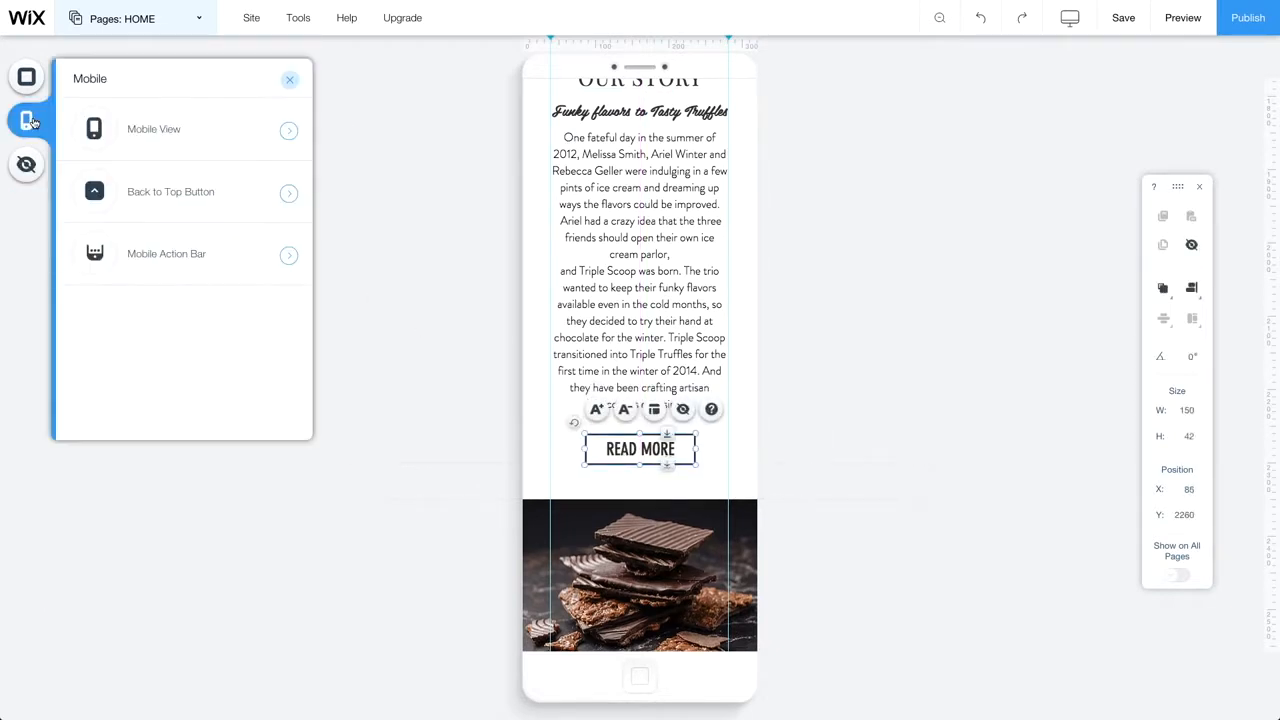
left_click(287, 197)
left_click(590, 179)
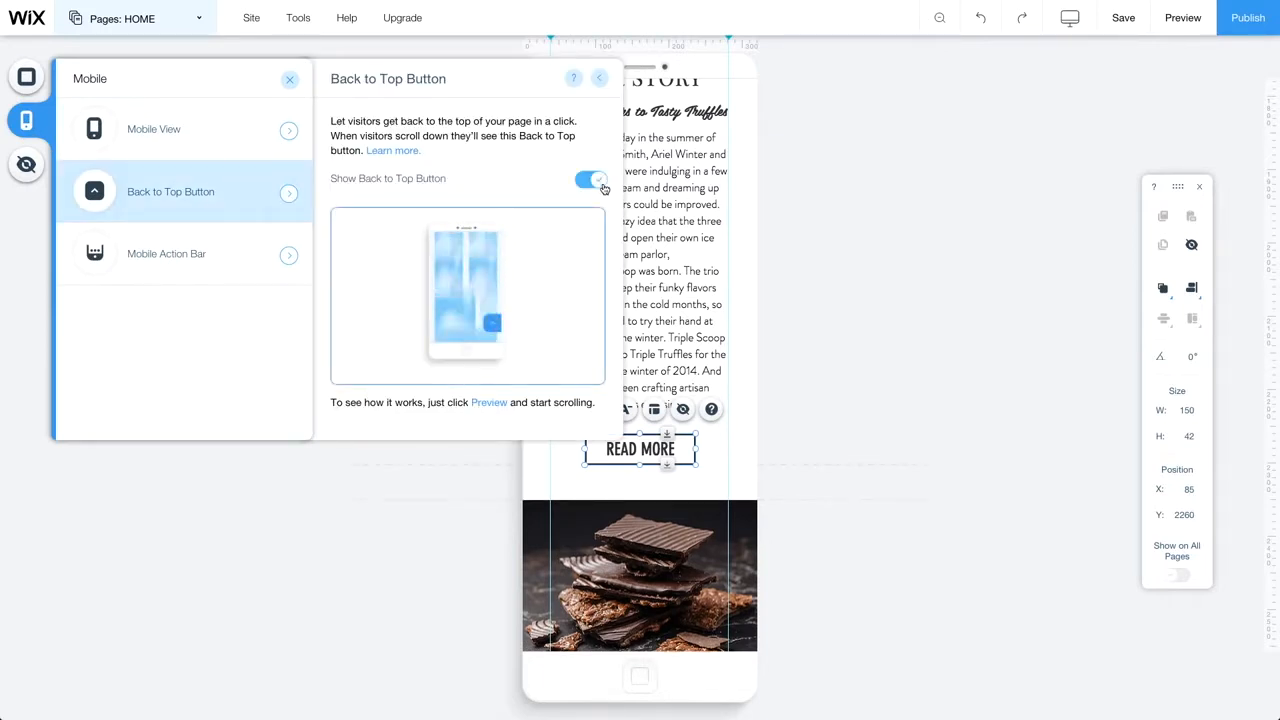
- Show the Mobile Action Bar on mobile with Phone No and Email enabled
left_click(223, 263)
left_click(712, 167)
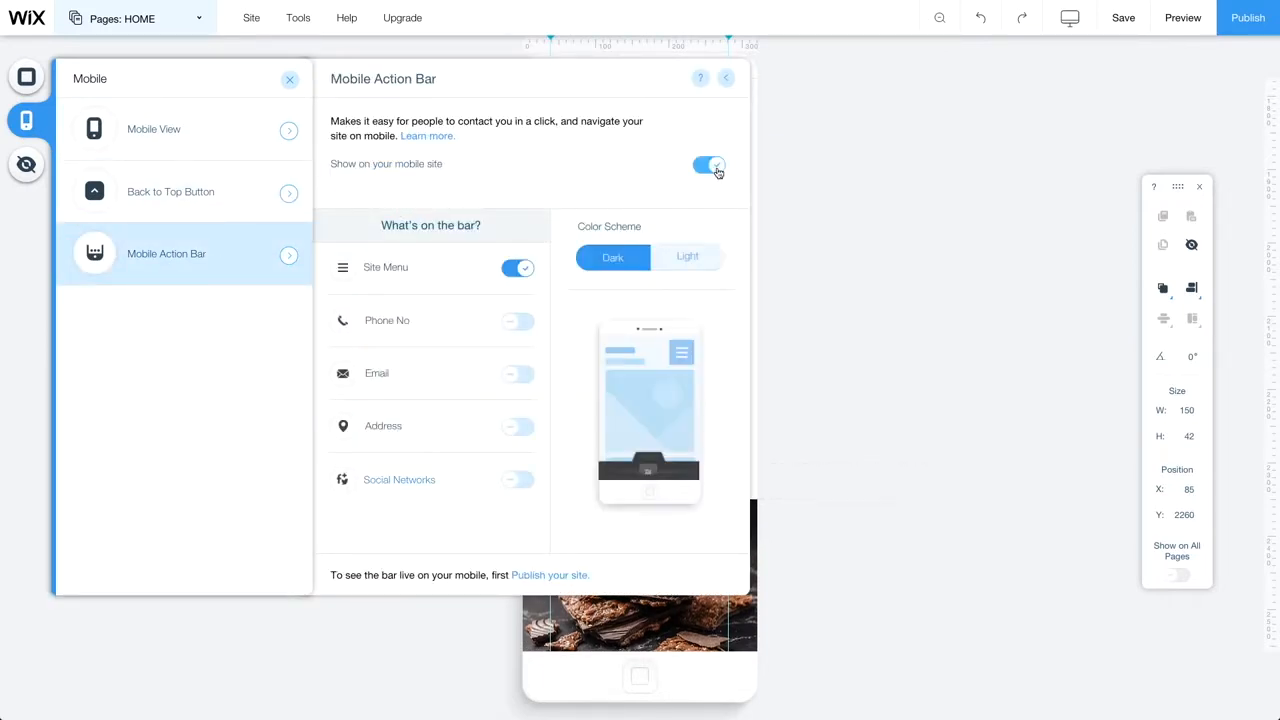
left_click(528, 324)
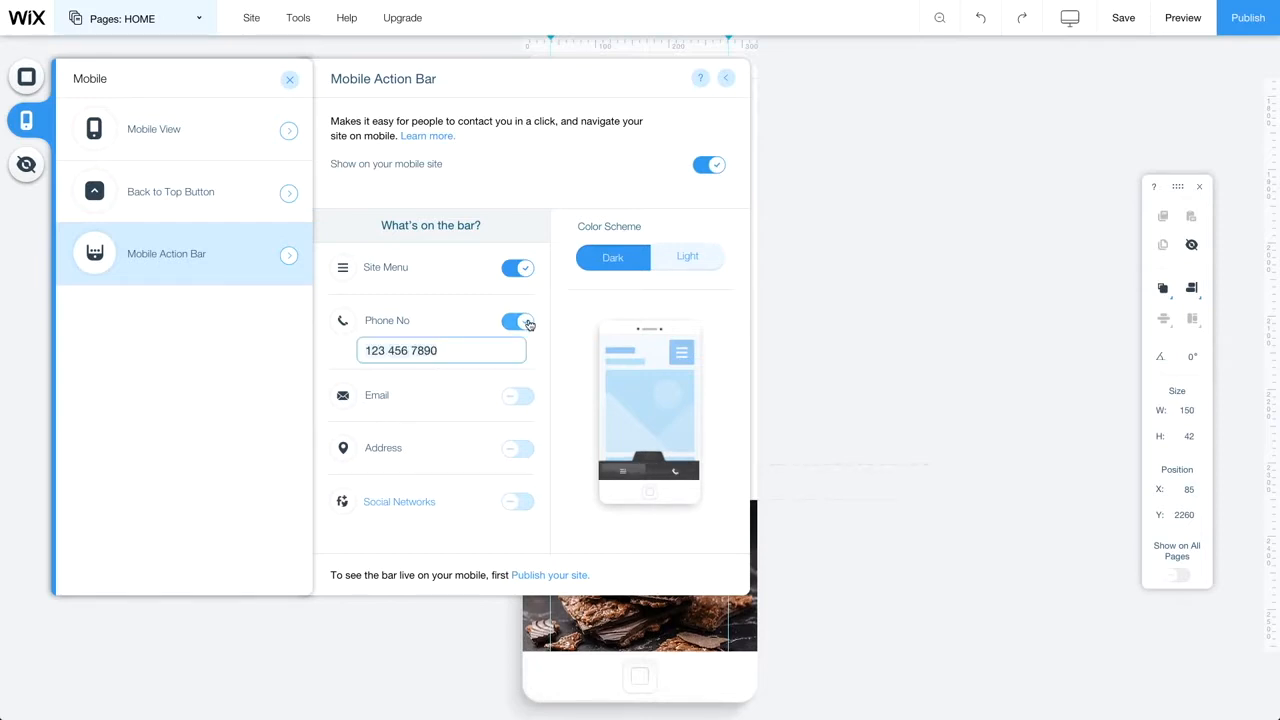
left_click(520, 398)
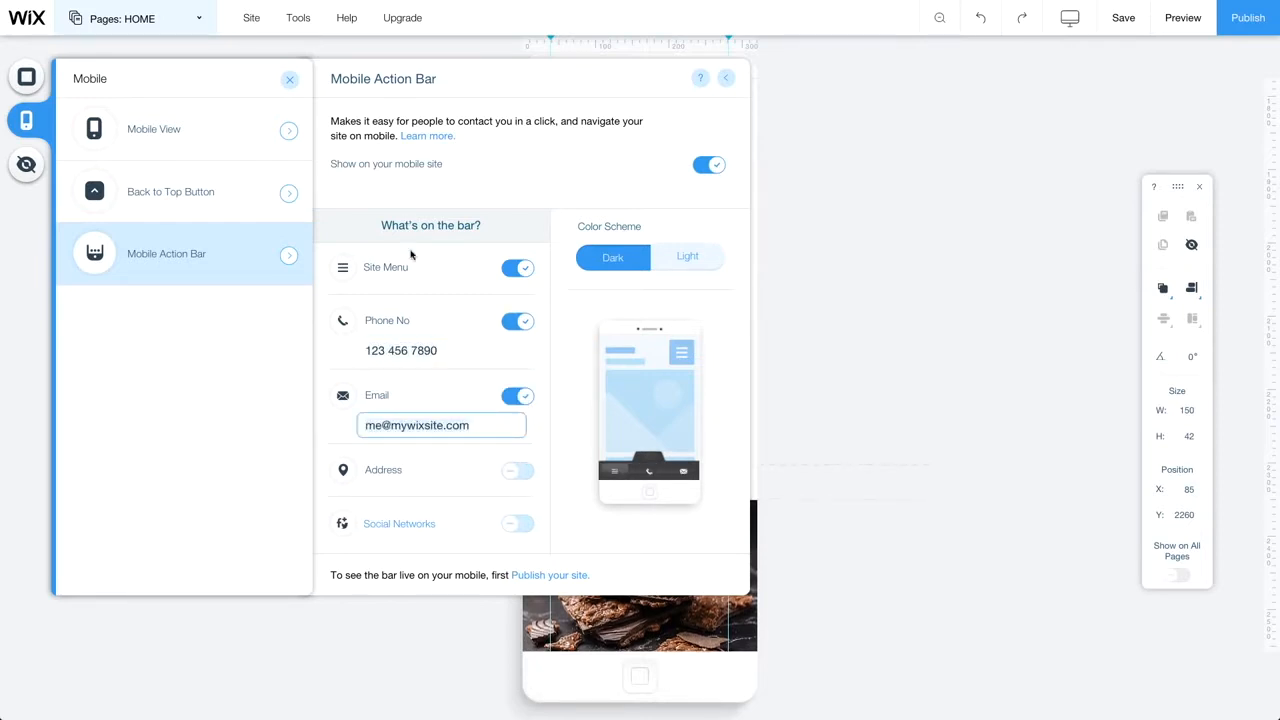
left_click(289, 80)
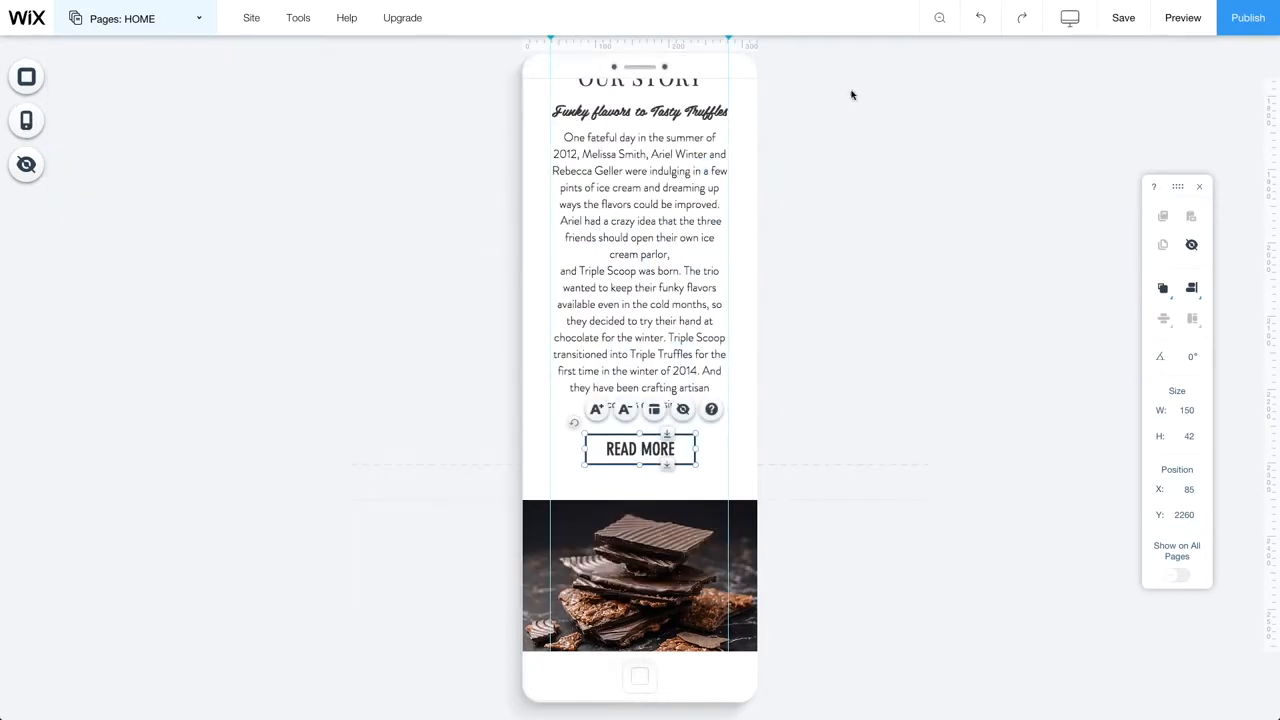
- Preview the mobile site and scroll back up to the top
left_click(1178, 22)
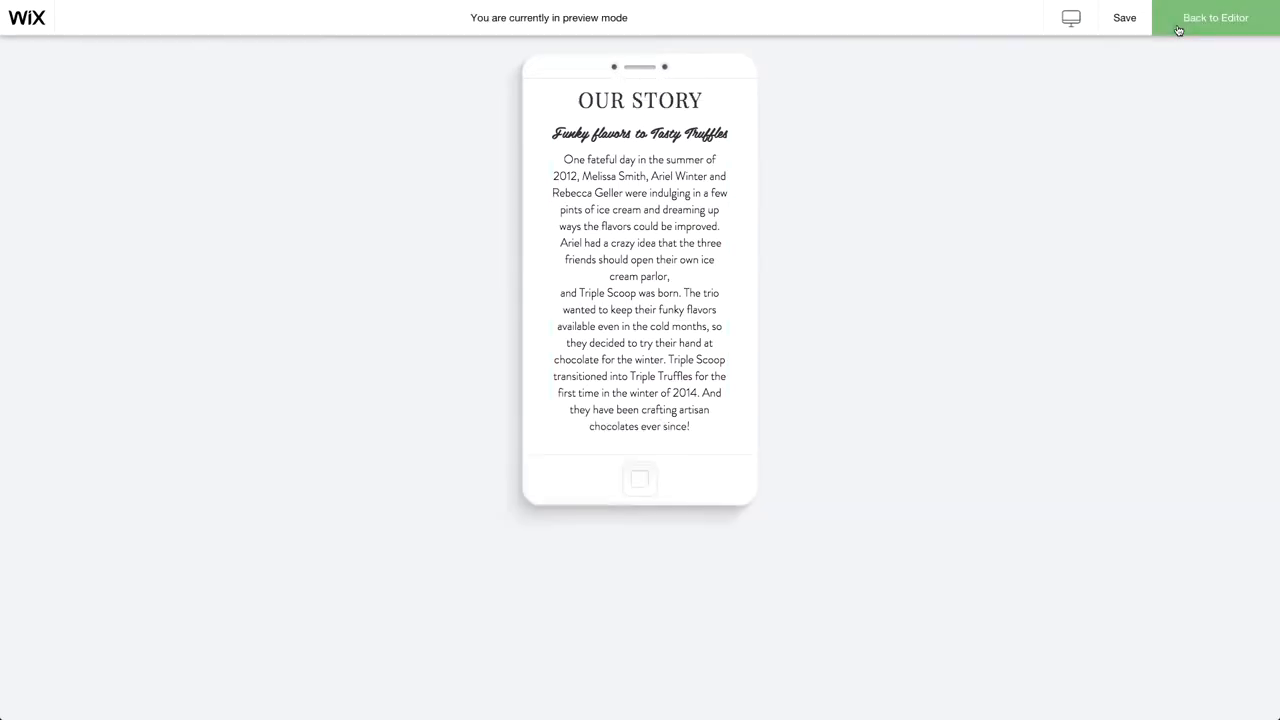
scroll(674, 215, "up", 2)
scroll(675, 216, "up", 7)
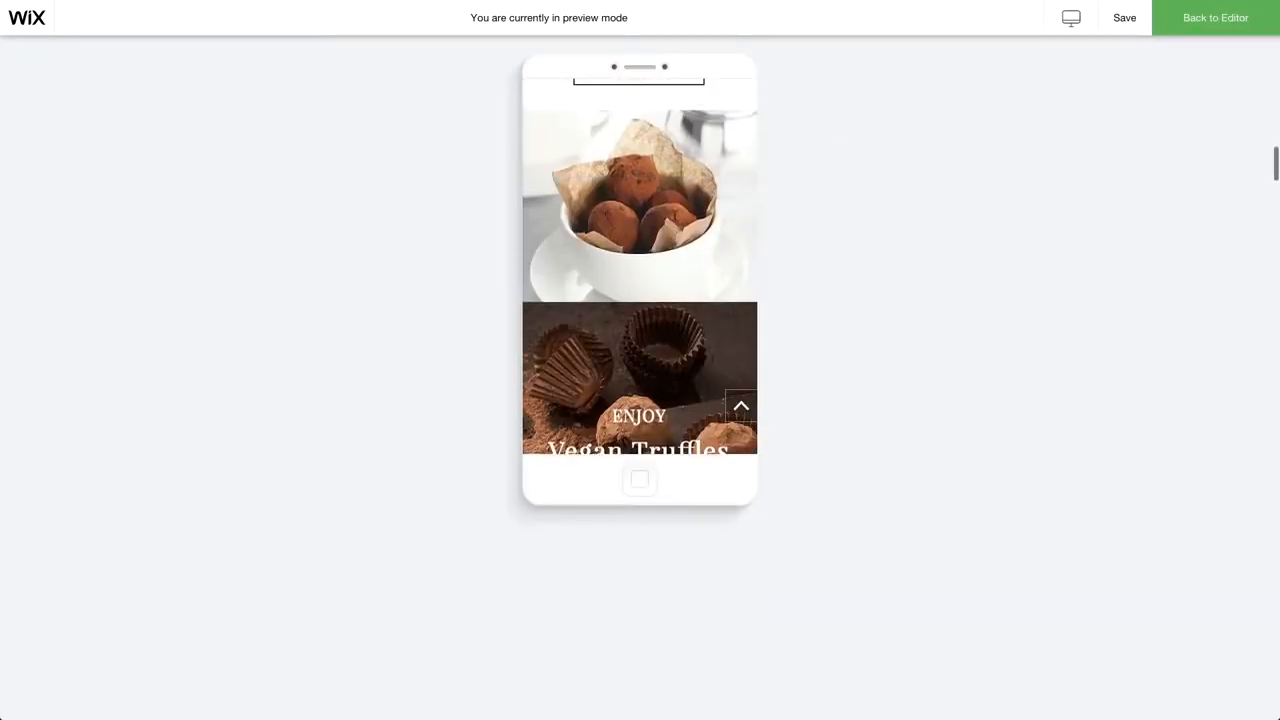
scroll(649, 369, "up", 4)
scroll(648, 369, "up", 1)
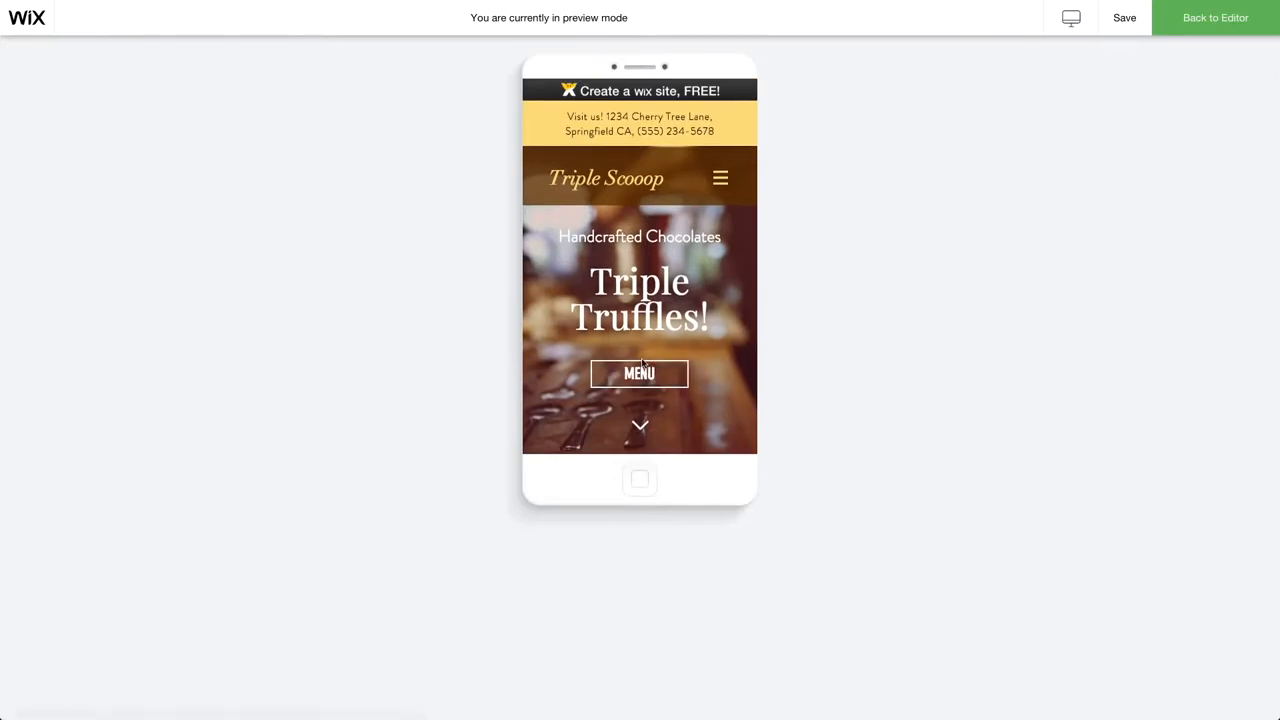
- Return from preview to editing the desktop layout
left_click(1200, 18)
left_click(1072, 19)
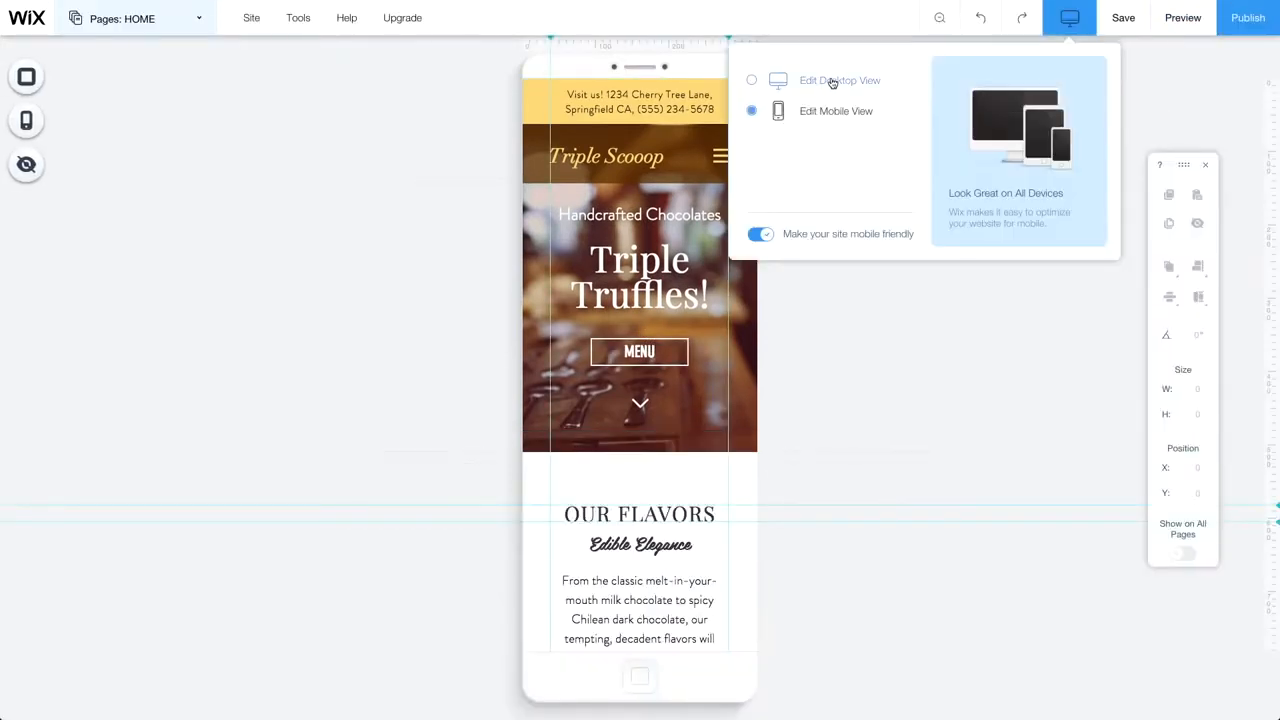
left_click(831, 84)
- Retype the header title as 'Site's Name', then return to the mobile layout
double_click(640, 112)
type("Site's Name")
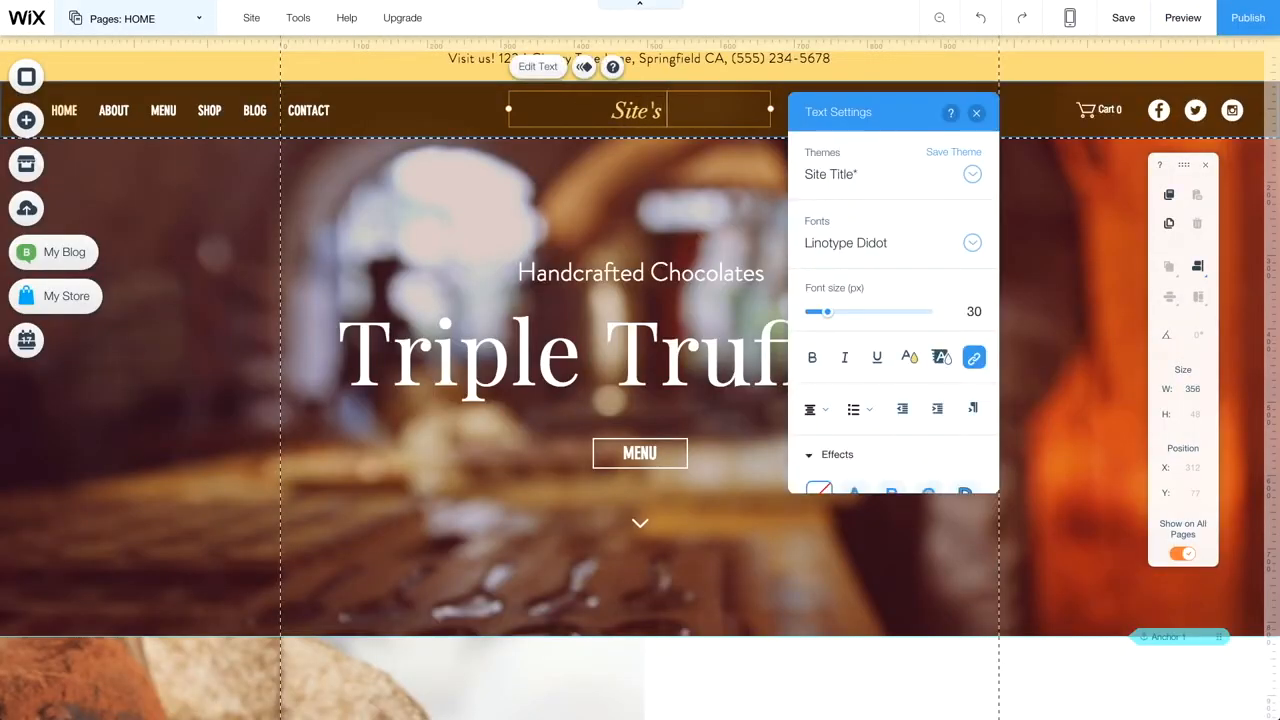
left_click(575, 170)
left_click(1065, 22)
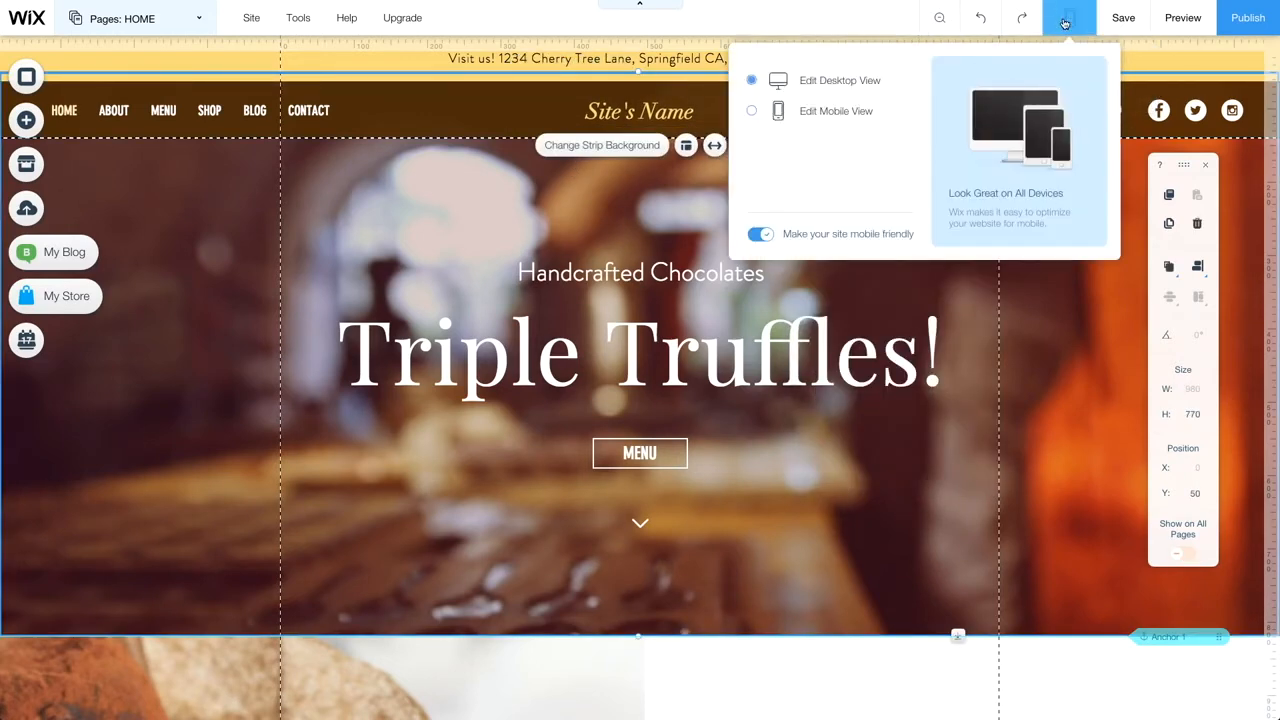
left_click(866, 112)
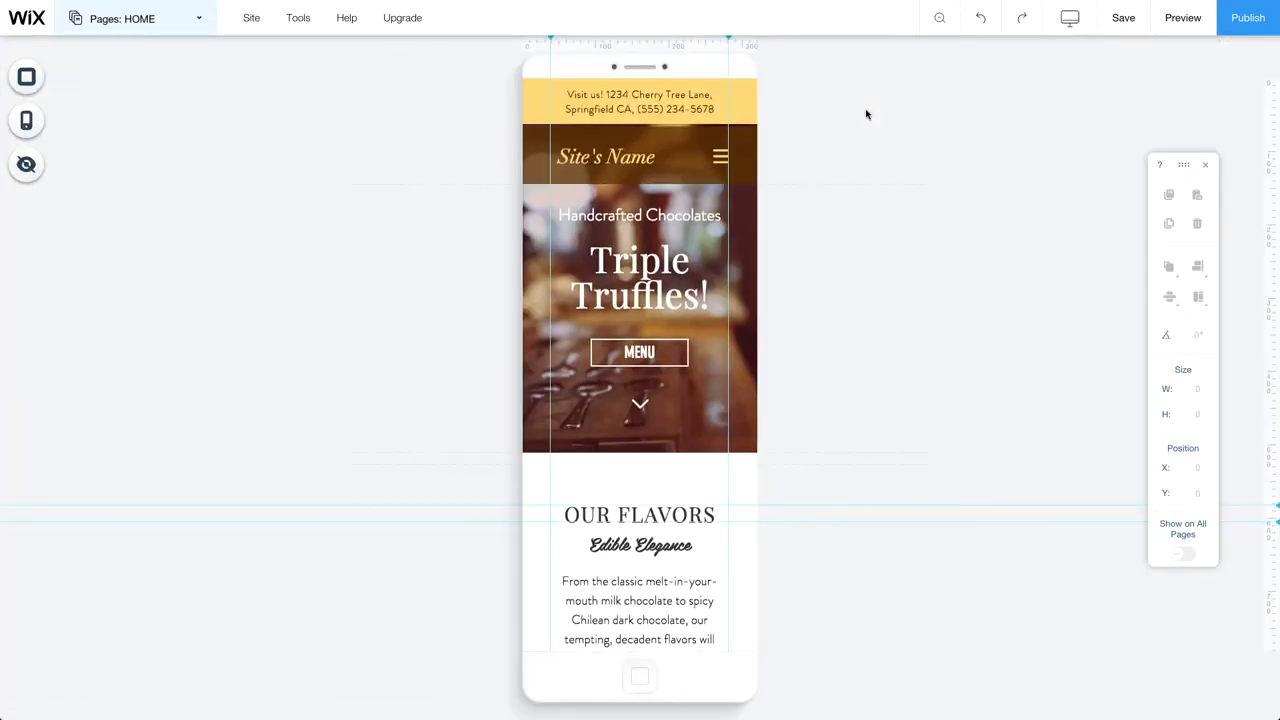